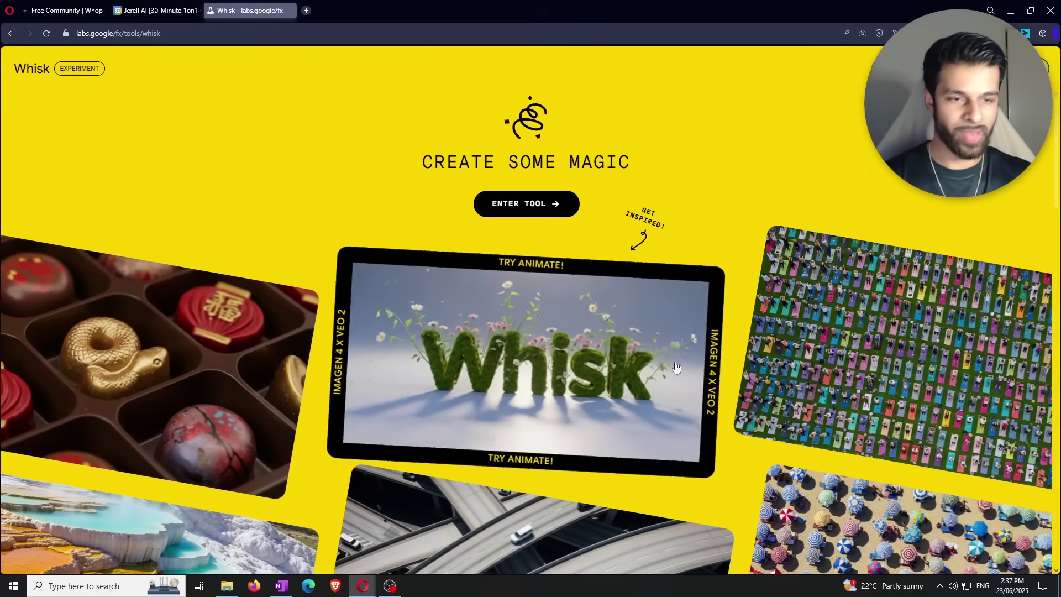
# Preview the chocolate box, aerial crowd and animated Whisk lettering examples in the inspiration gallery
pyautogui.scroll(-3, 464, 407)
pyautogui.scroll(3, 463, 407)
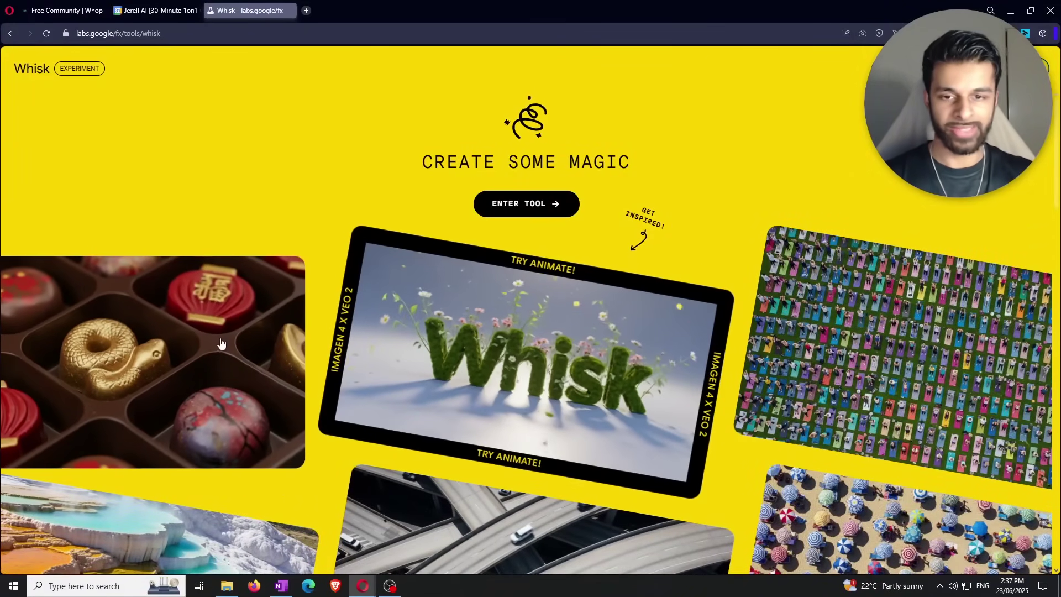
pyautogui.click(218, 337)
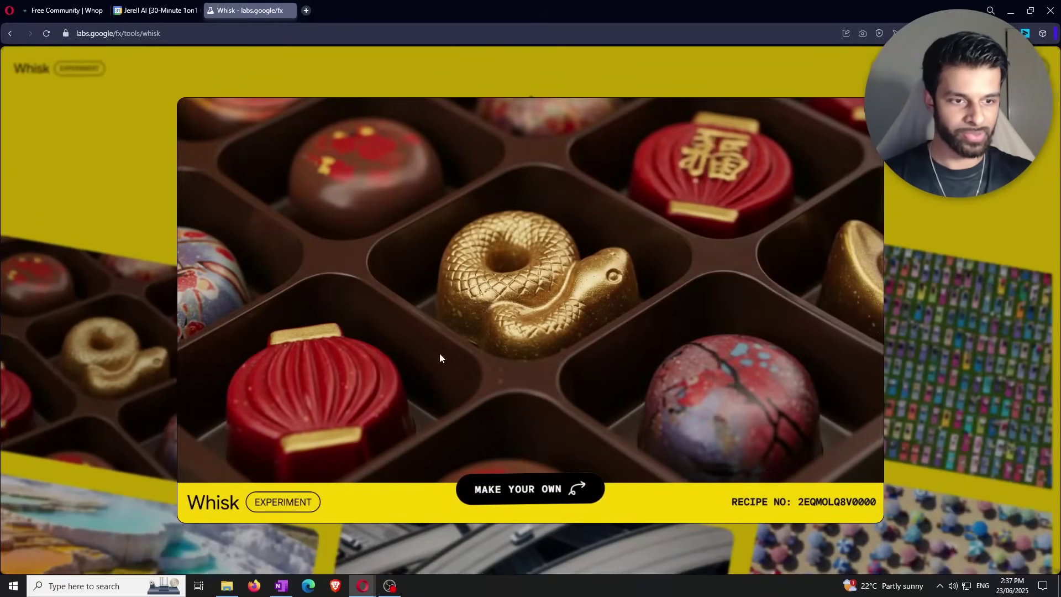
pyautogui.click(870, 311)
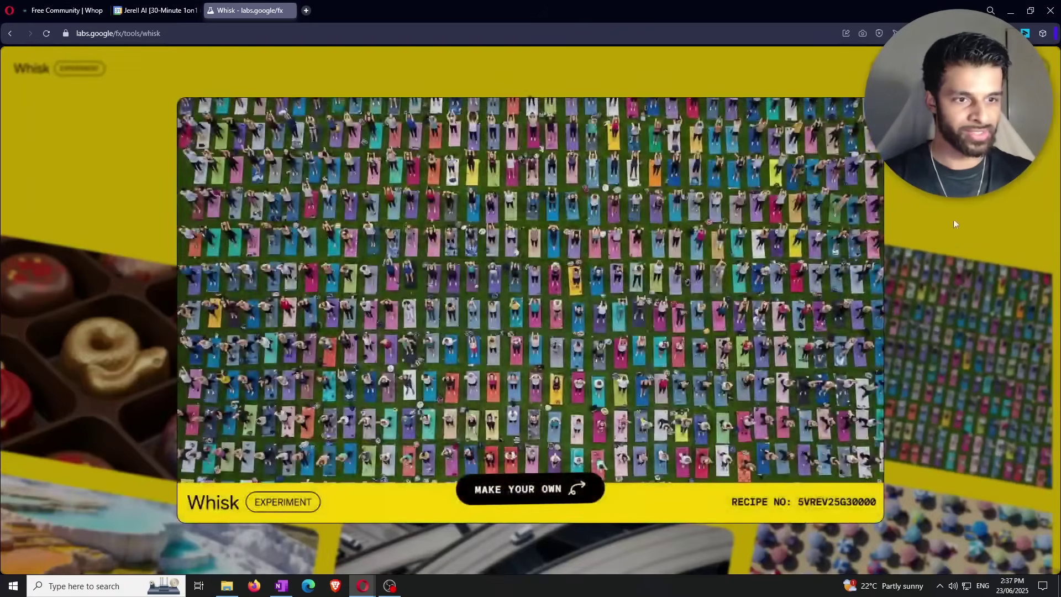
pyautogui.click(983, 203)
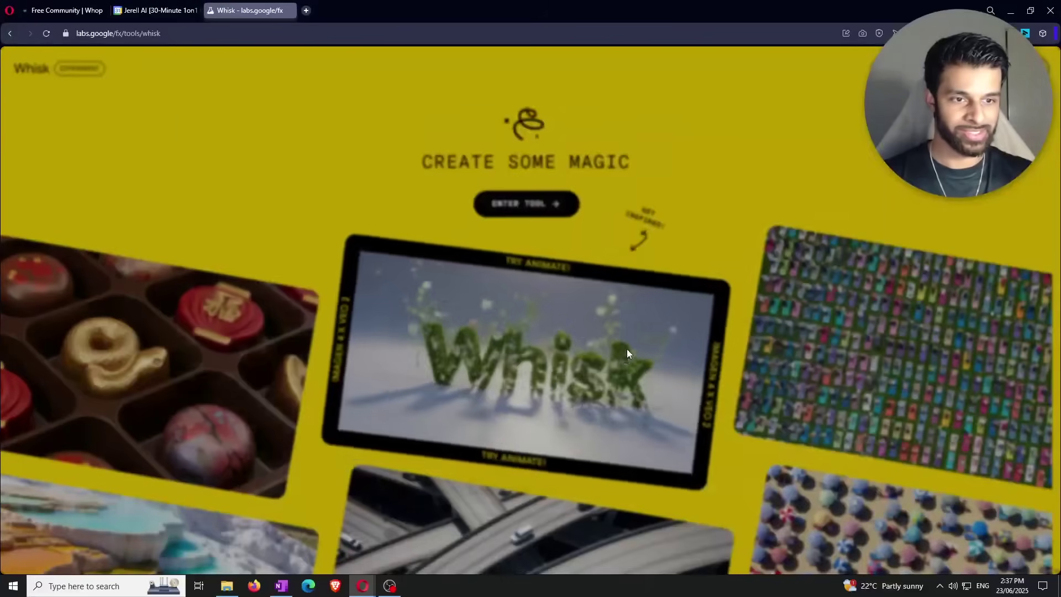
pyautogui.click(627, 350)
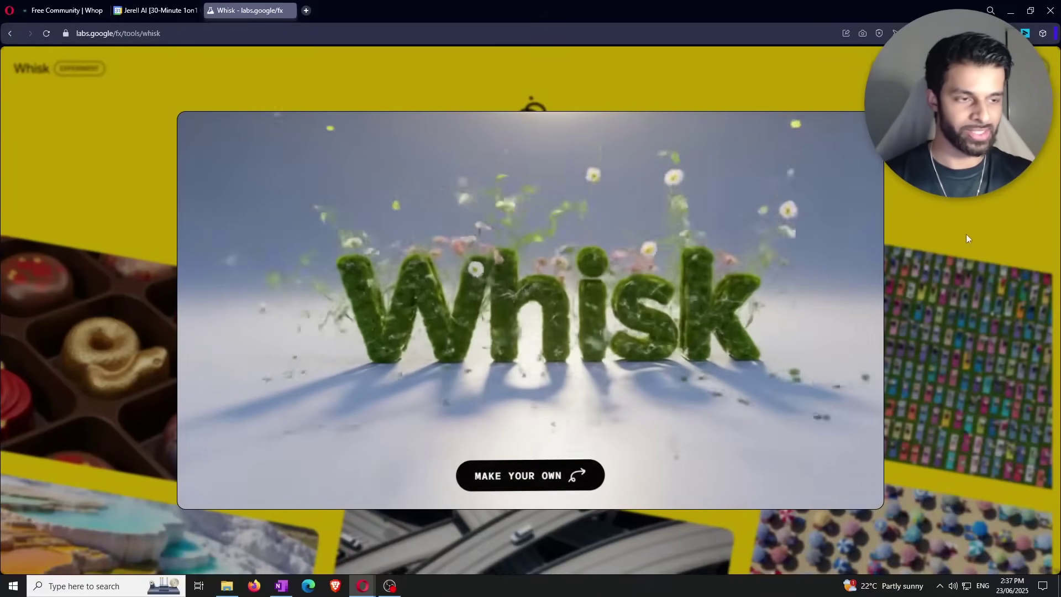
pyautogui.click(966, 234)
# Browse the rest of the inspiration gallery, enter the Whisk tool and dismiss the AI credits introduction
pyautogui.scroll(-8, 611, 318)
pyautogui.scroll(-10, 611, 318)
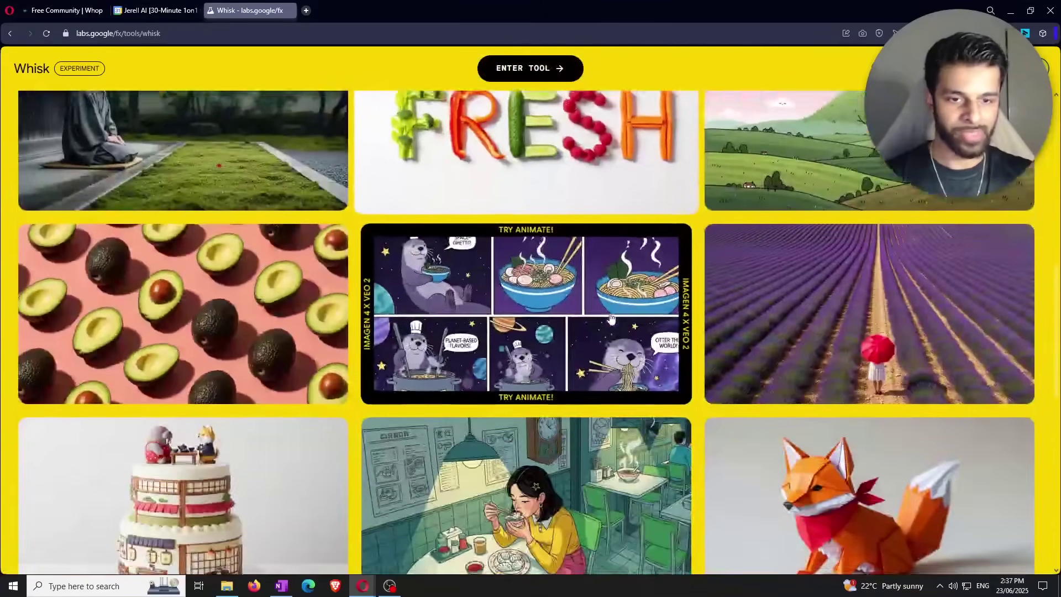
pyautogui.scroll(-5, 611, 318)
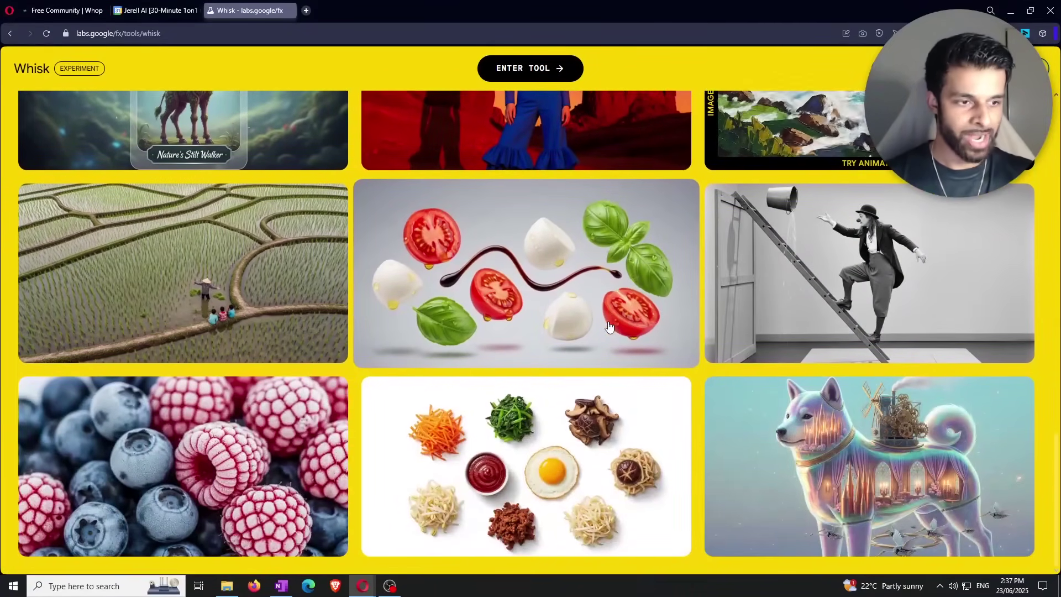
pyautogui.scroll(14, 608, 354)
pyautogui.scroll(6, 601, 358)
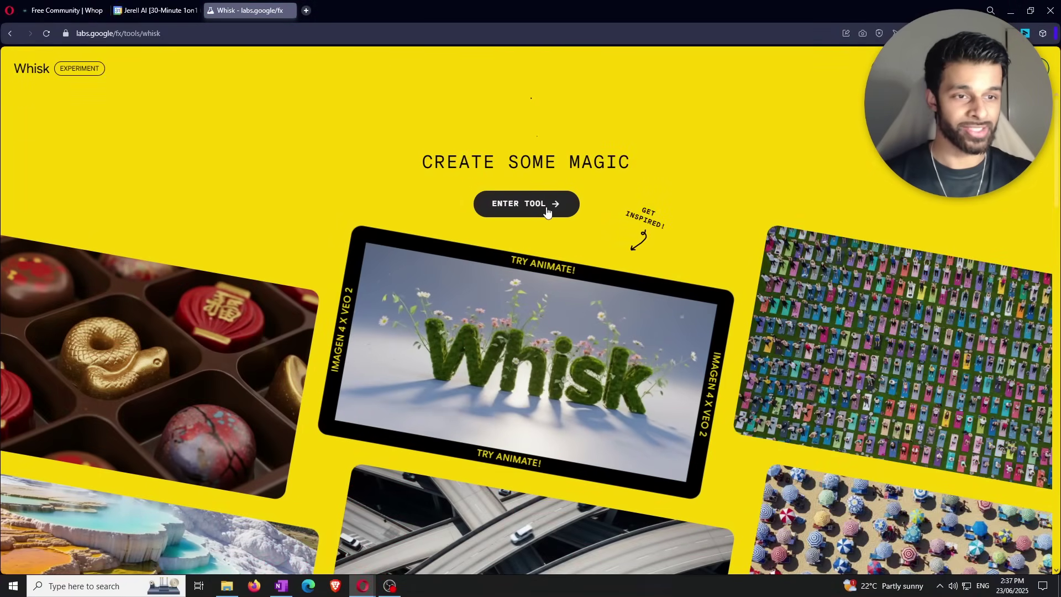
pyautogui.click(546, 207)
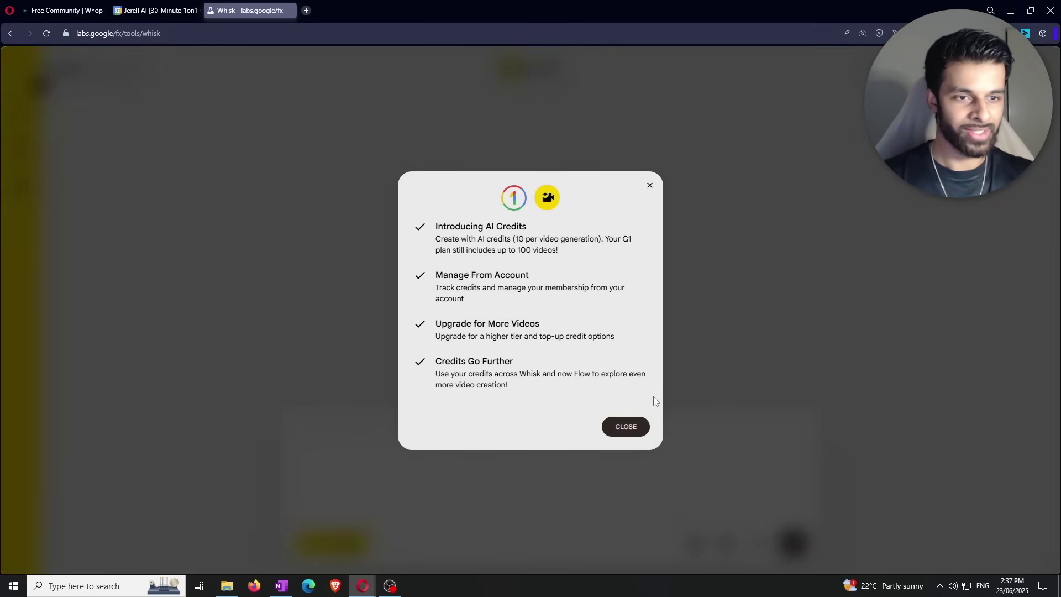
pyautogui.click(624, 429)
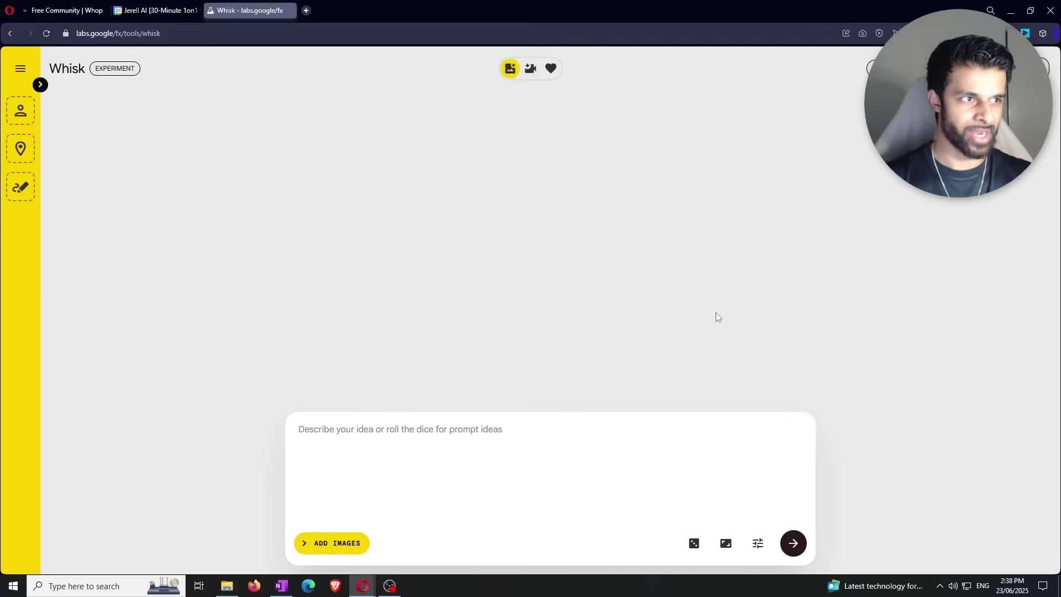
# Review the Google AI Ultra plan's price and features from the account's upgrade option, and return to Whisk
pyautogui.click(959, 68)
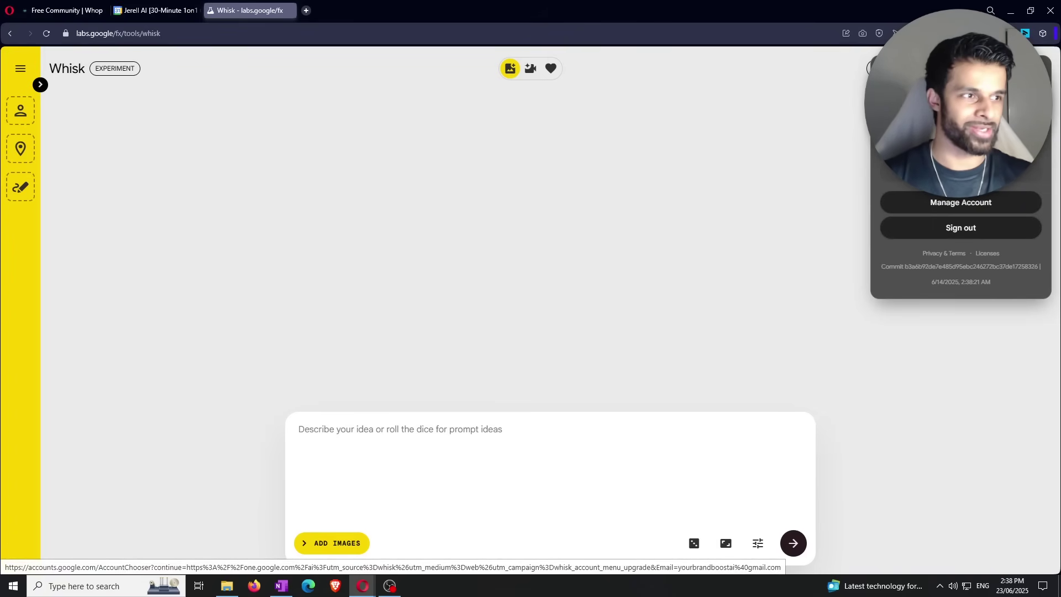
pyautogui.click(961, 171)
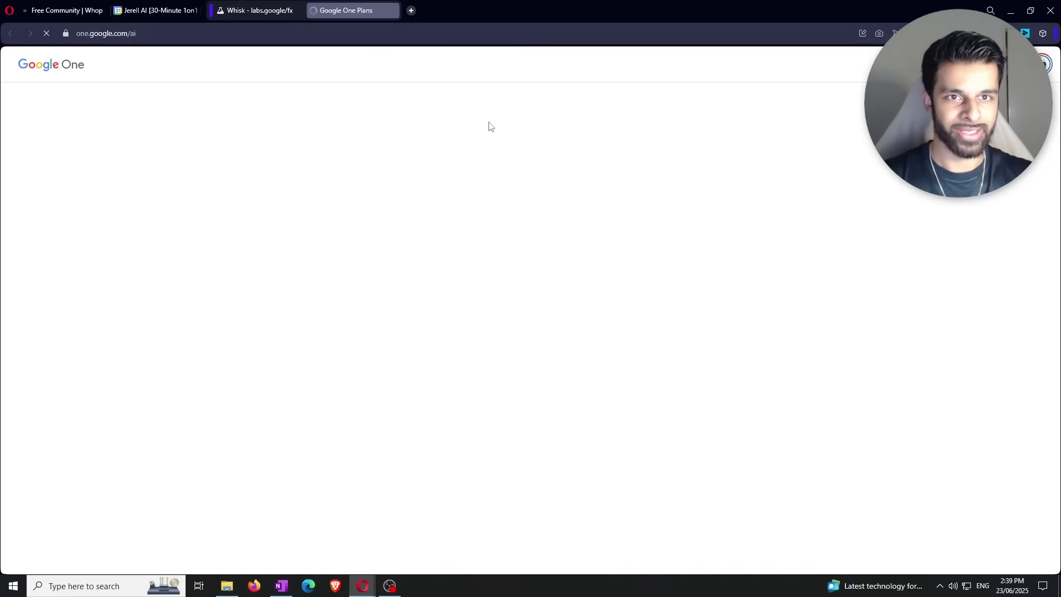
pyautogui.scroll(-2, 527, 158)
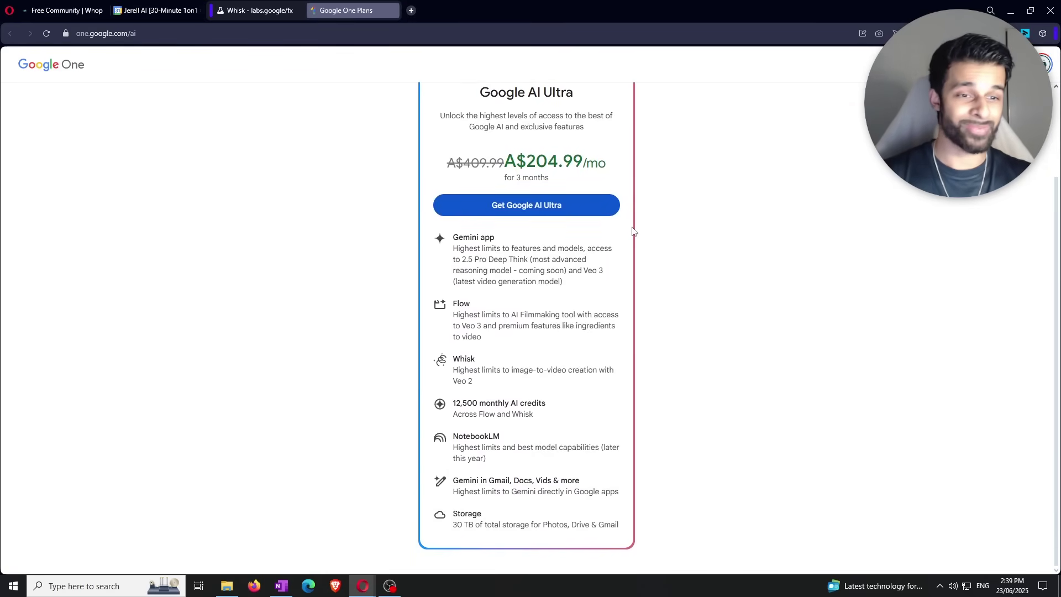
pyautogui.click(392, 11)
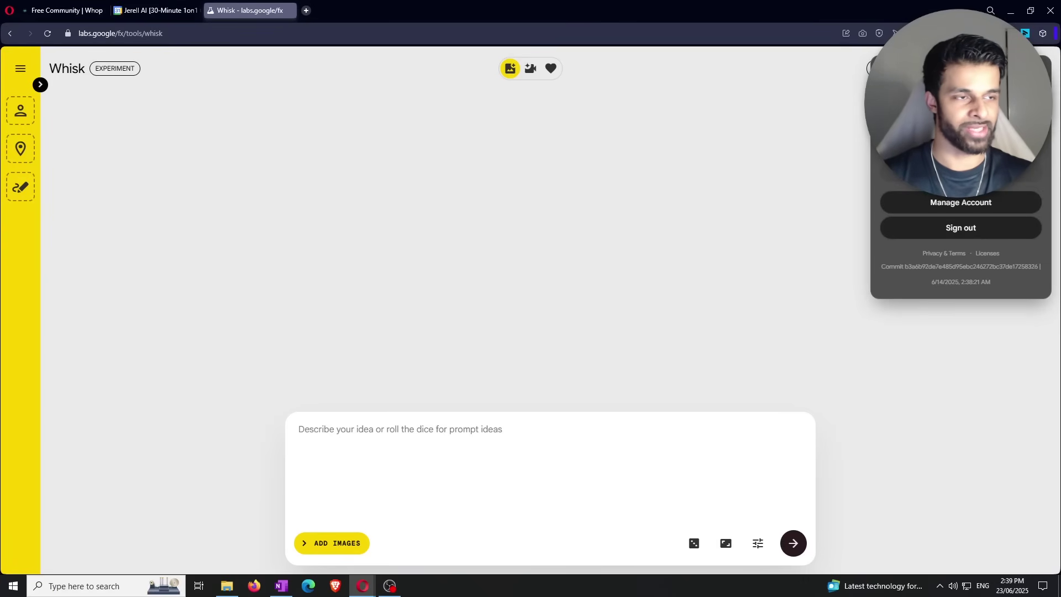
pyautogui.click(616, 225)
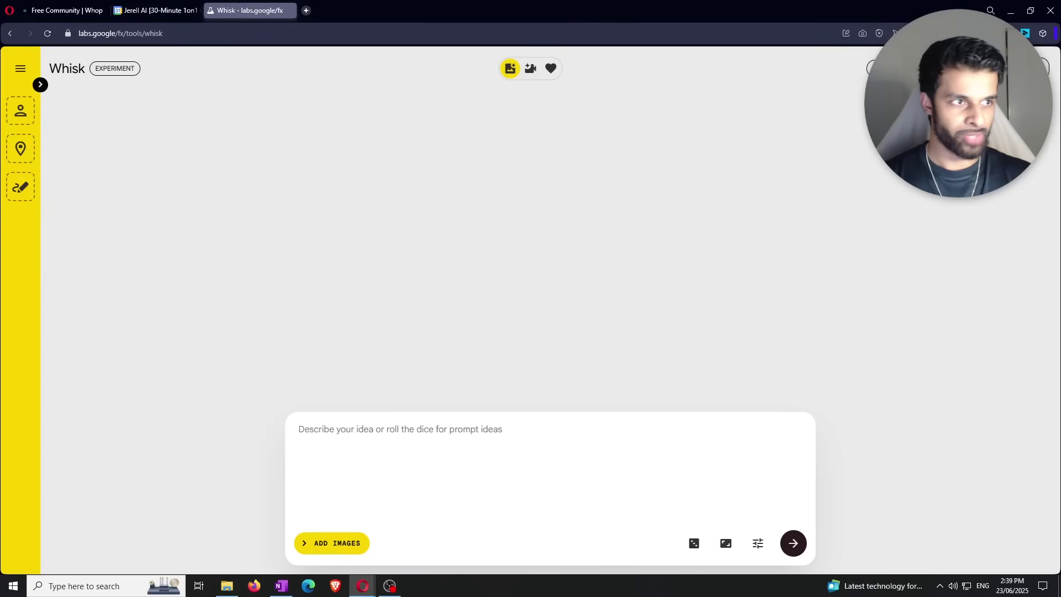
# Open the Help Center / FAQ from the About Whisk notice and read its introduction
pyautogui.click(877, 68)
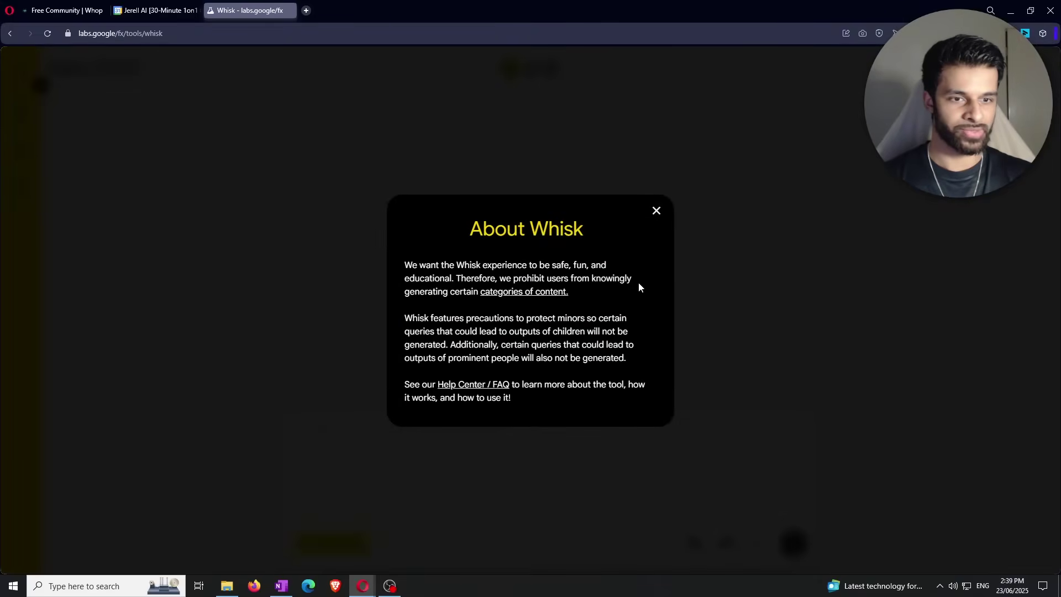
pyautogui.middleClick(474, 391)
pyautogui.click(345, 10)
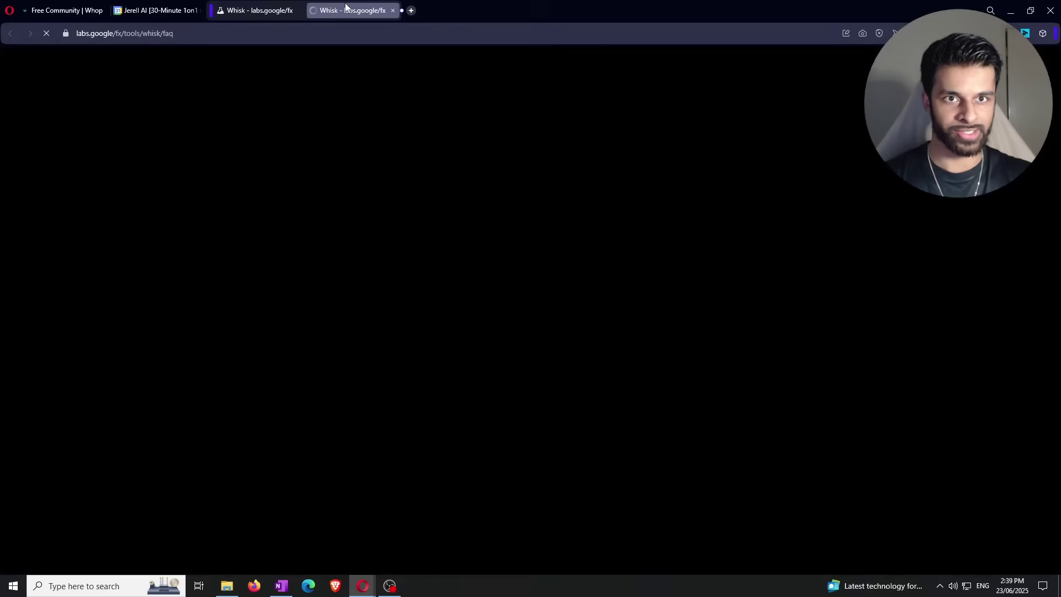
pyautogui.scroll(-8, 497, 228)
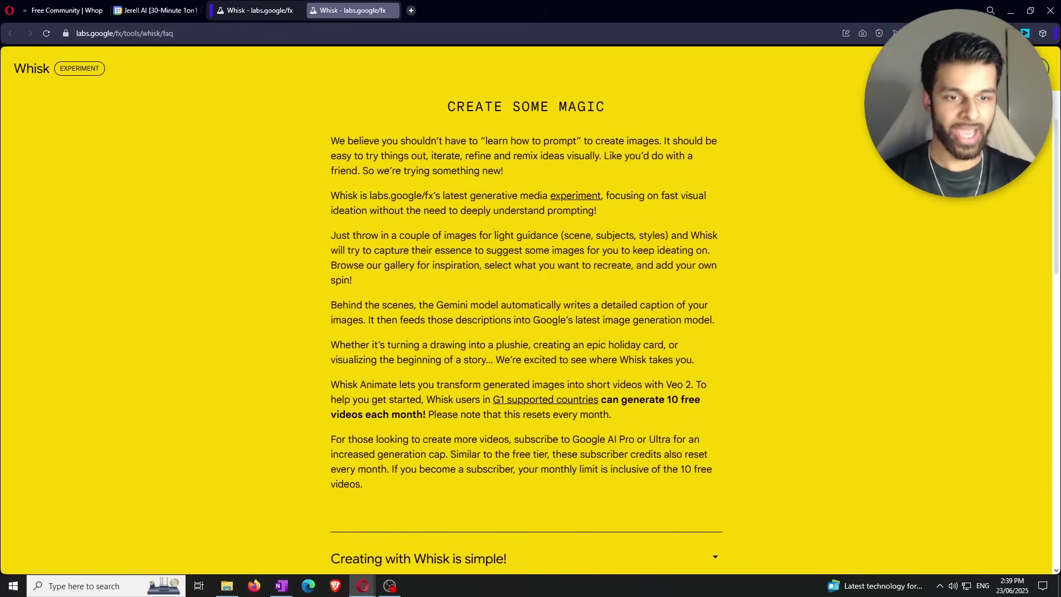
pyautogui.scroll(-4, 497, 229)
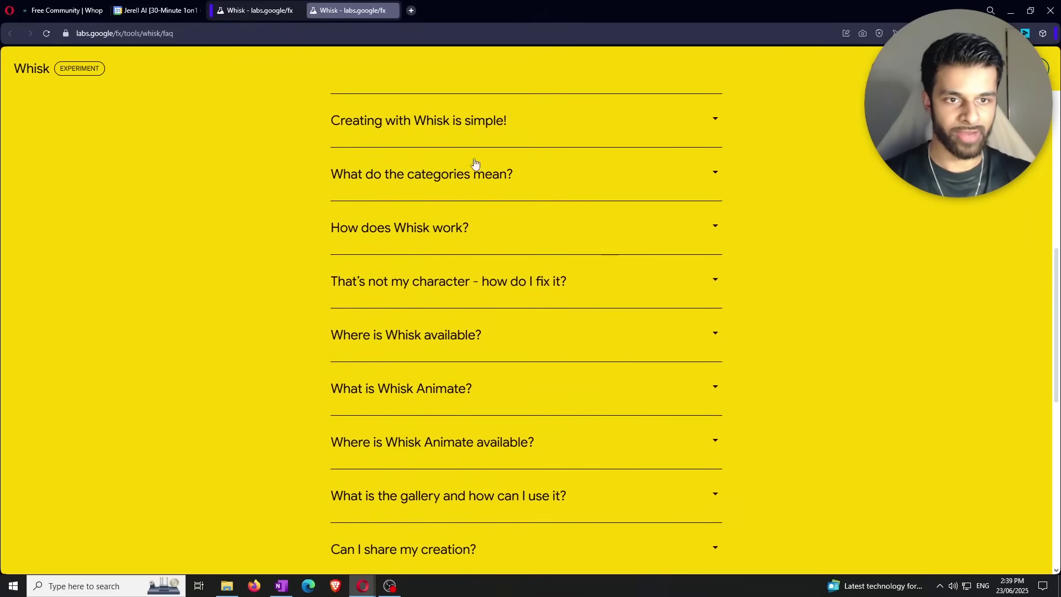
# Examine the FAQ topics on creating with Whisk and the meaning of categories, and close the FAQ and About notice
pyautogui.click(465, 120)
pyautogui.scroll(-12, 520, 191)
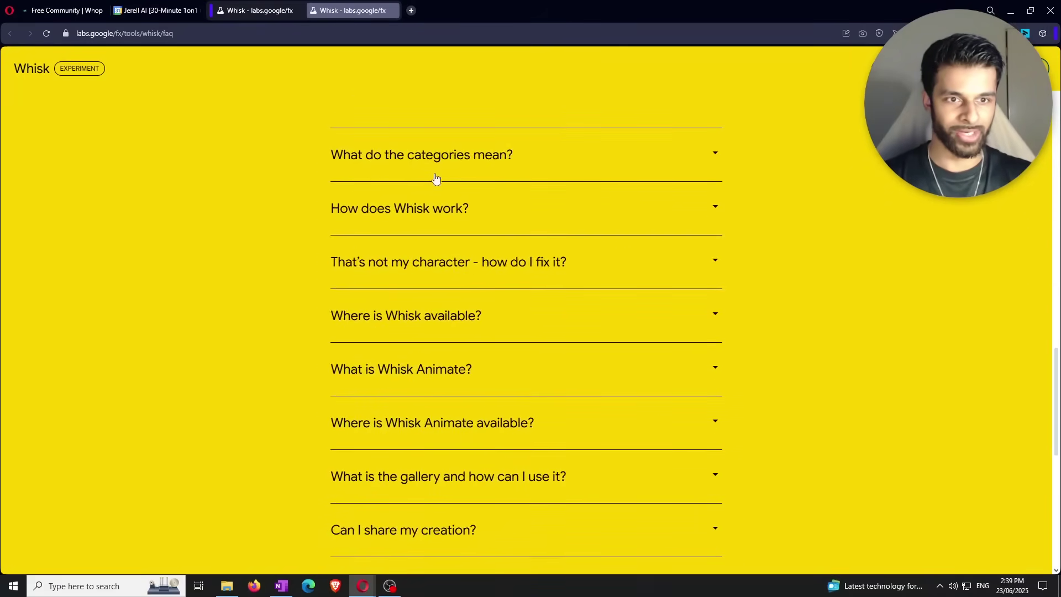
pyautogui.click(435, 175)
pyautogui.scroll(-6, 533, 201)
pyautogui.scroll(2, 532, 209)
pyautogui.scroll(-8, 599, 247)
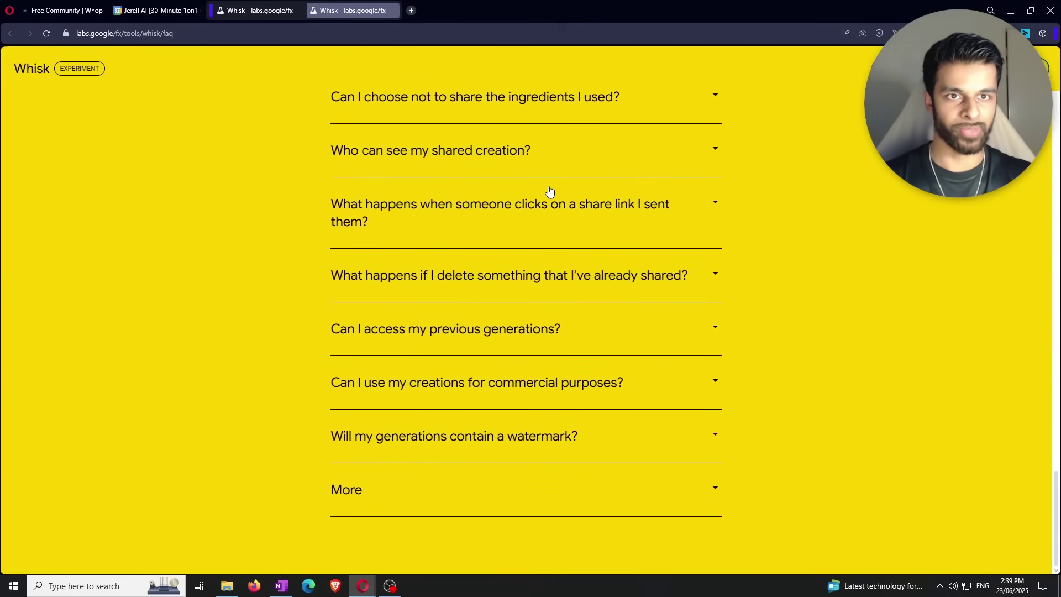
pyautogui.hotkey('ctrl', 'w')
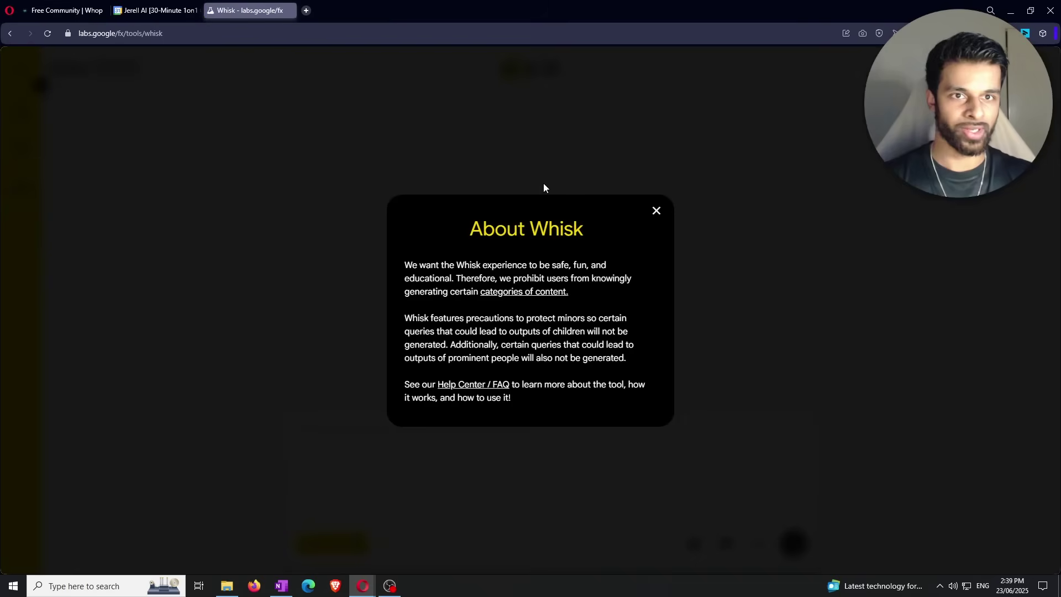
pyautogui.click(658, 217)
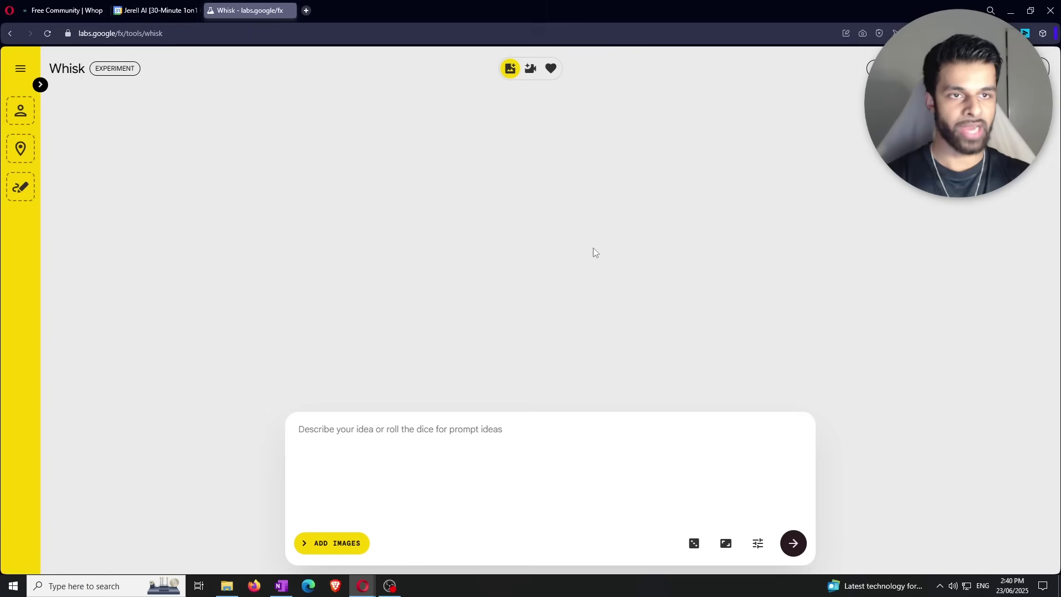
# Look at the animated videos and favorites collections, and return to the image creation view
pyautogui.click(532, 78)
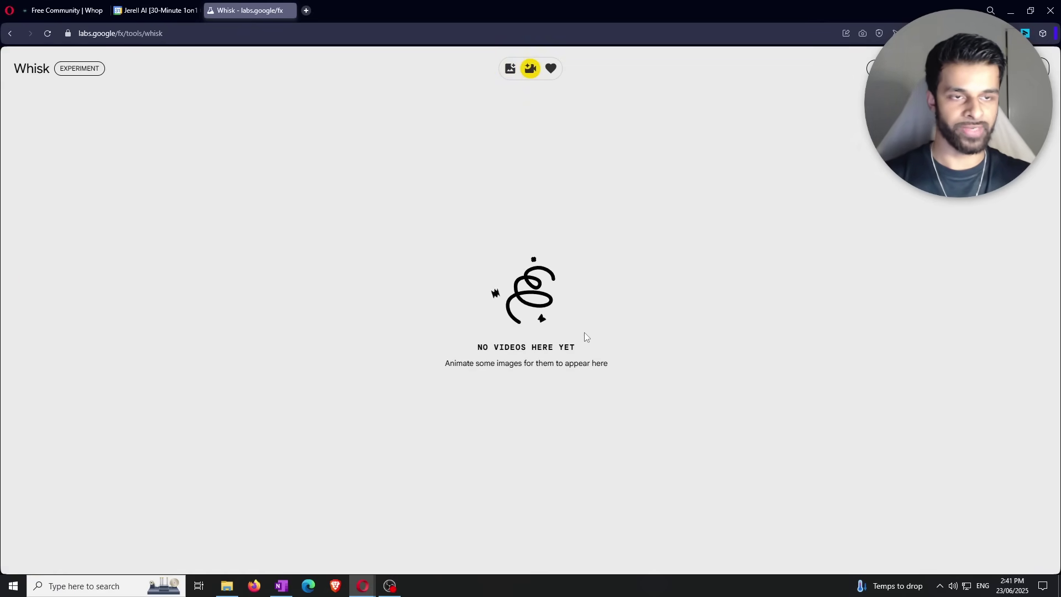
pyautogui.click(553, 72)
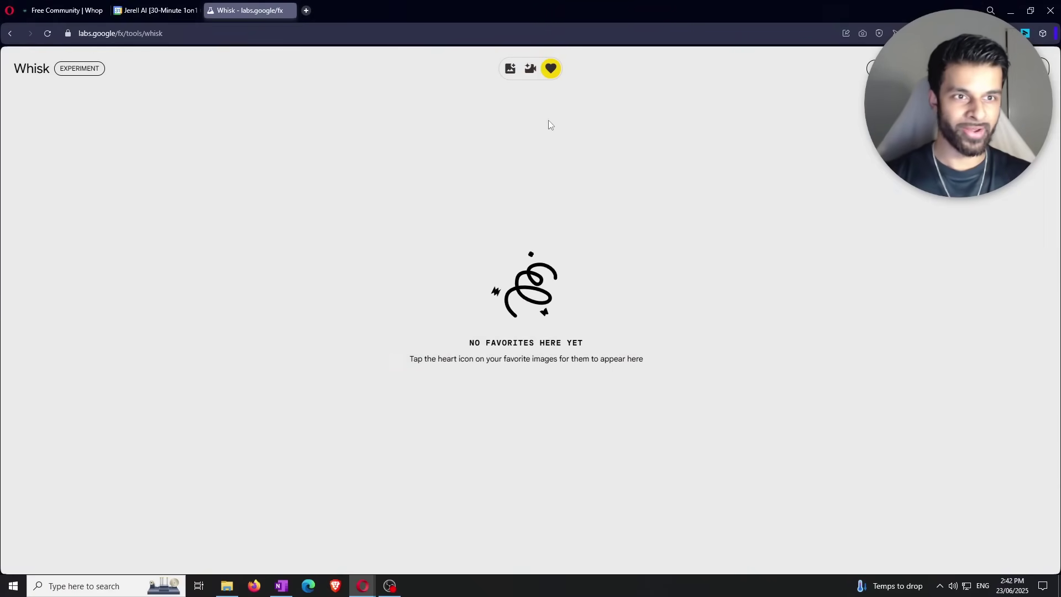
pyautogui.click(510, 69)
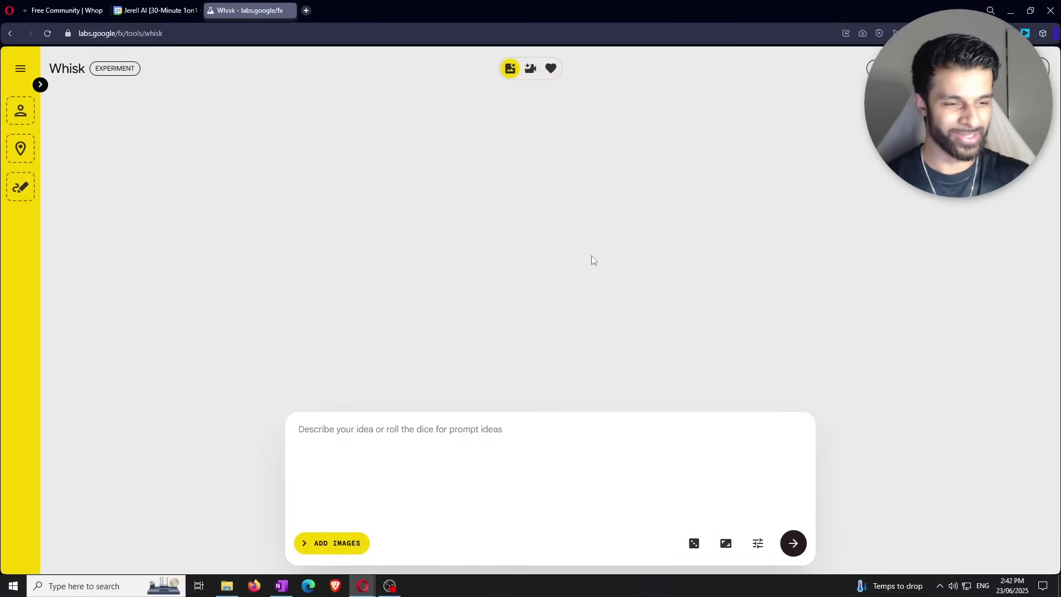
# Fill the prompt with a random idea and generate images from it
pyautogui.click(462, 486)
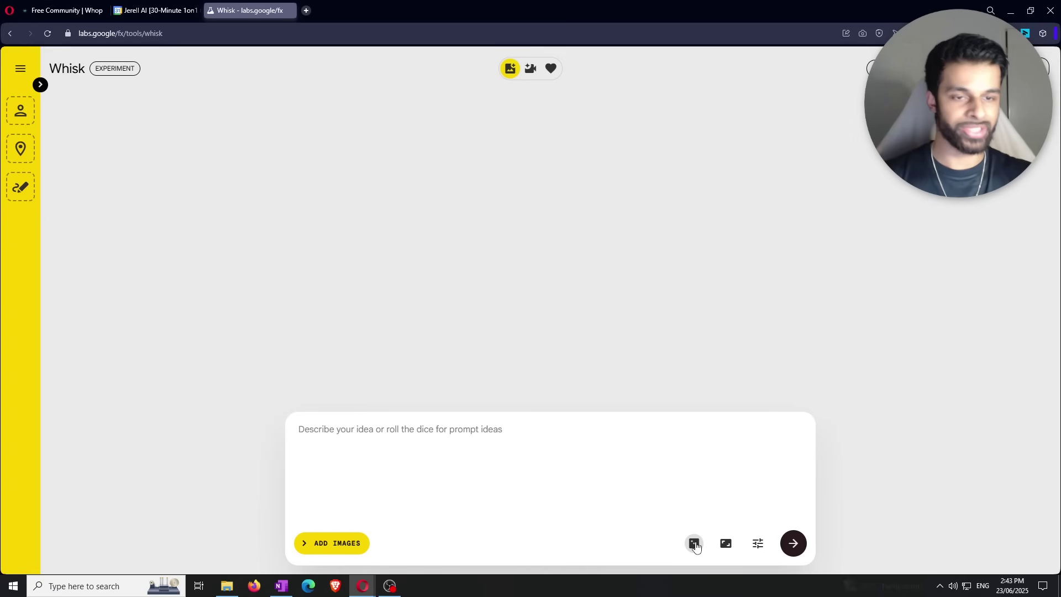
pyautogui.click(695, 544)
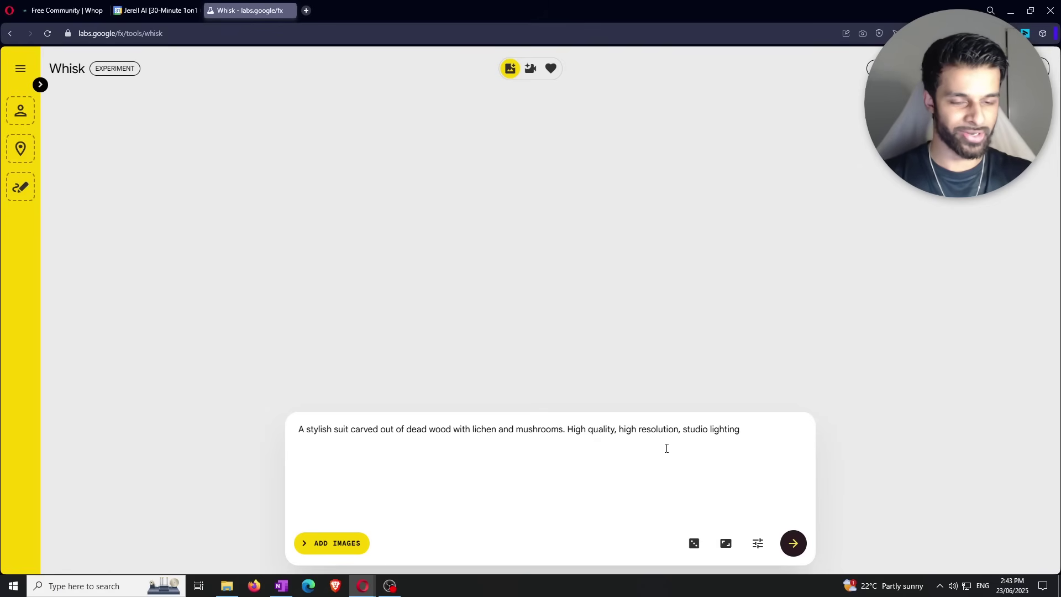
pyautogui.press('Return')
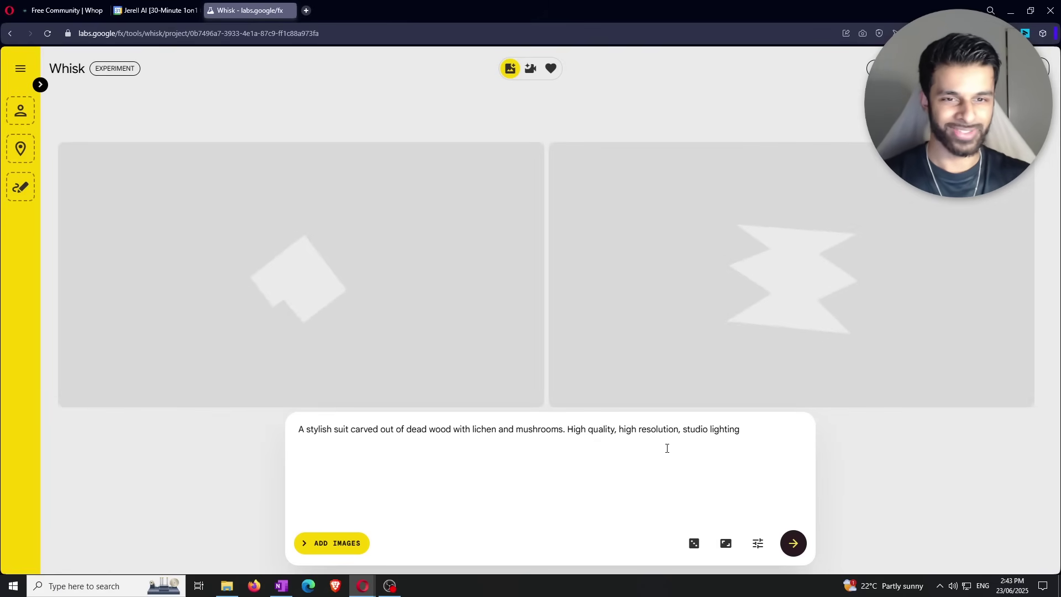
# Check the aspect ratio and seed settings, and choose Best Quality as the generation model
pyautogui.click(727, 547)
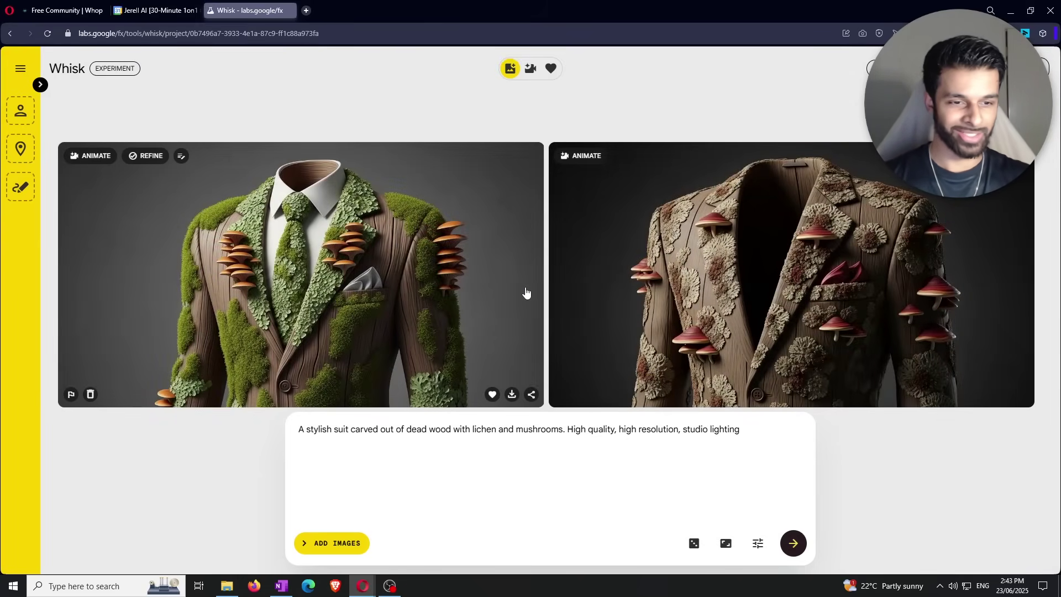
pyautogui.click(760, 548)
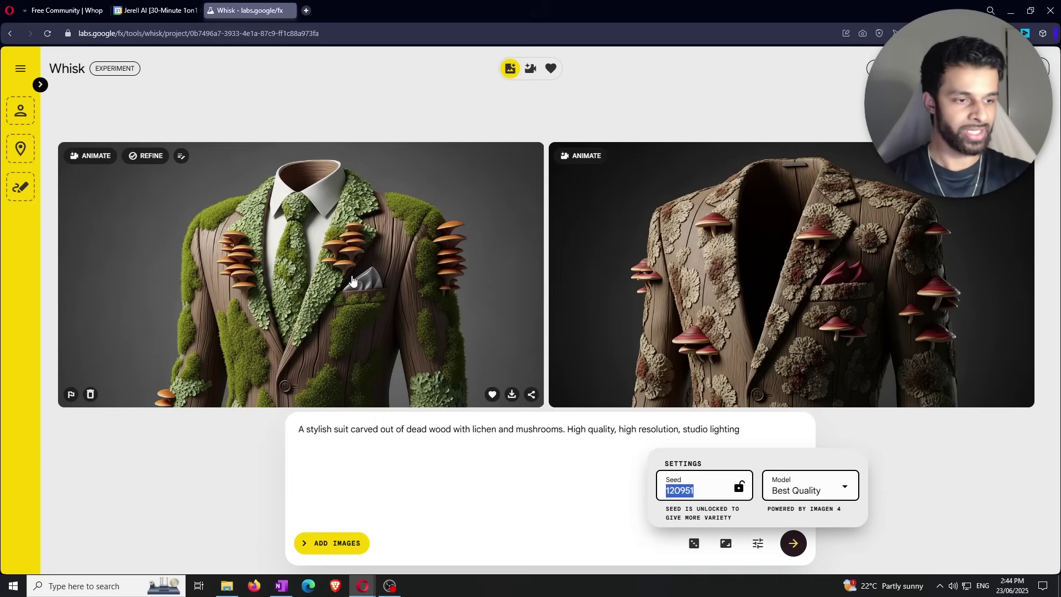
pyautogui.click(818, 492)
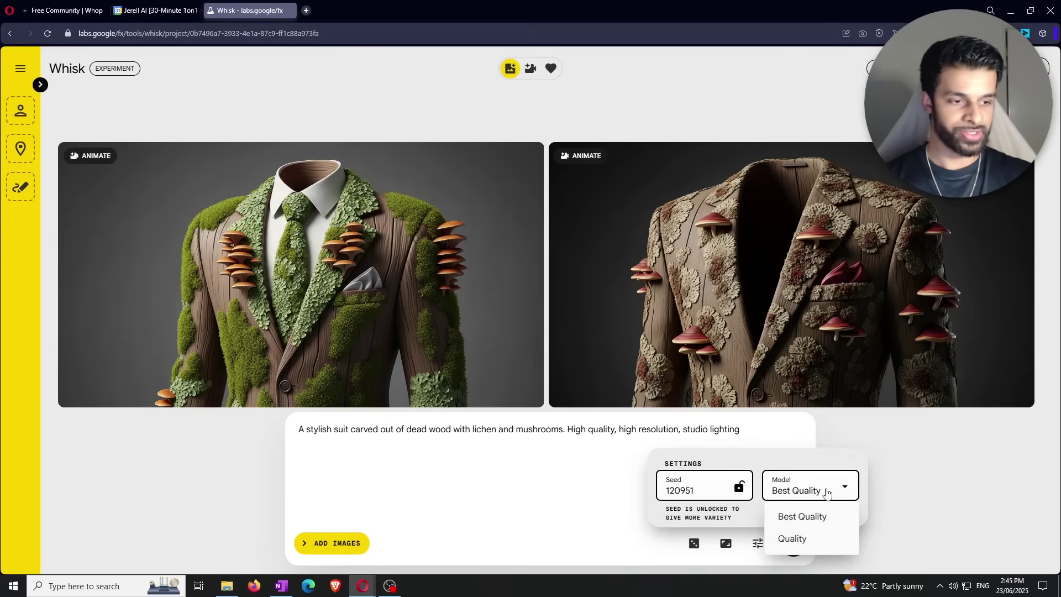
pyautogui.click(818, 515)
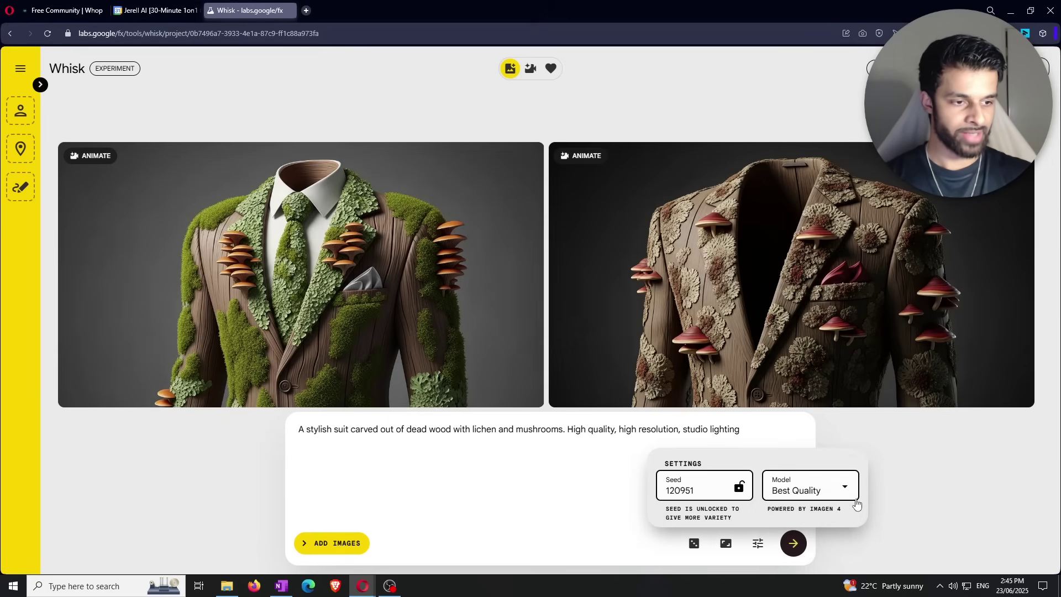
pyautogui.click(901, 485)
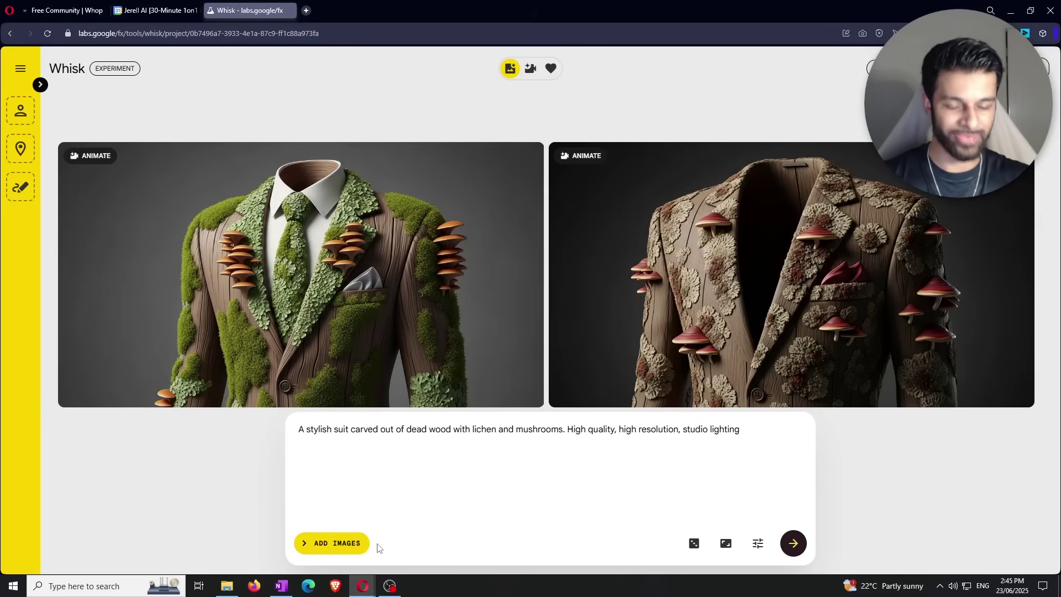
# Show the image inputs and examine the text and upload options for the subject, scene and style
pyautogui.click(354, 548)
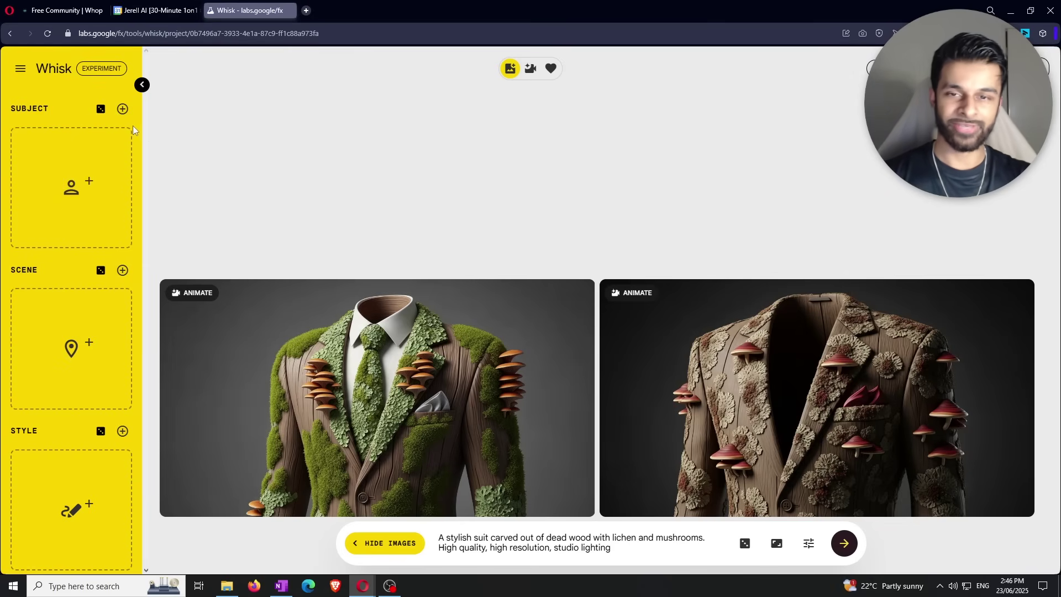
pyautogui.moveTo(131, 137)
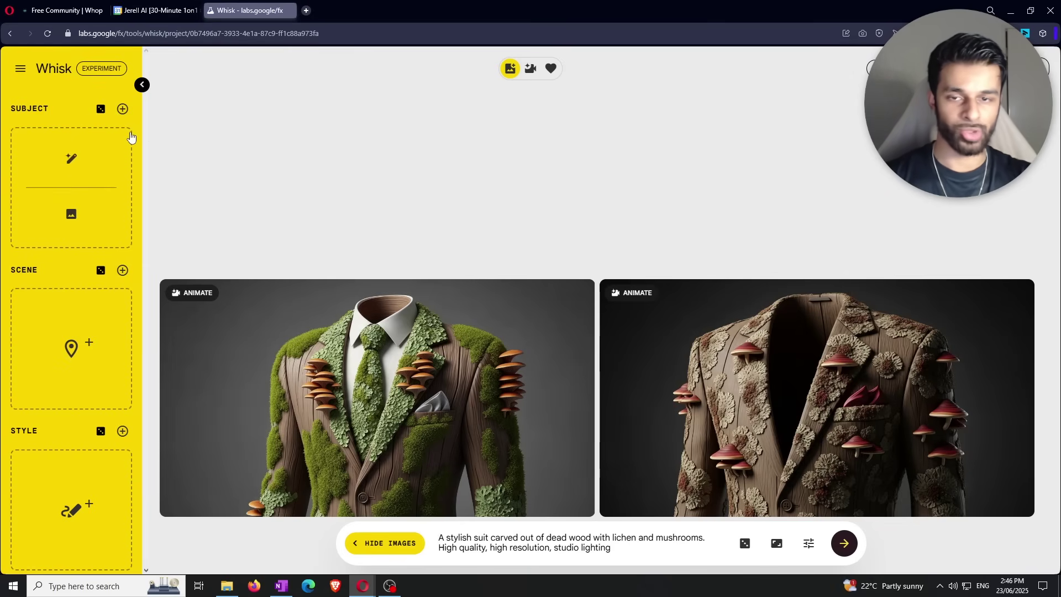
pyautogui.scroll(-1, 129, 159)
pyautogui.scroll(-1, 128, 161)
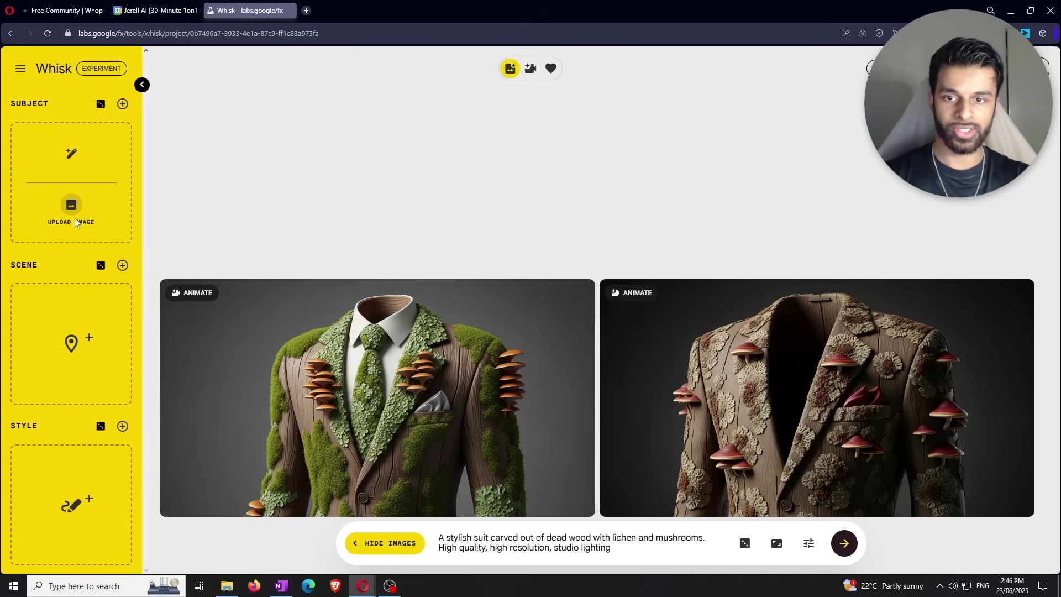
pyautogui.moveTo(70, 372)
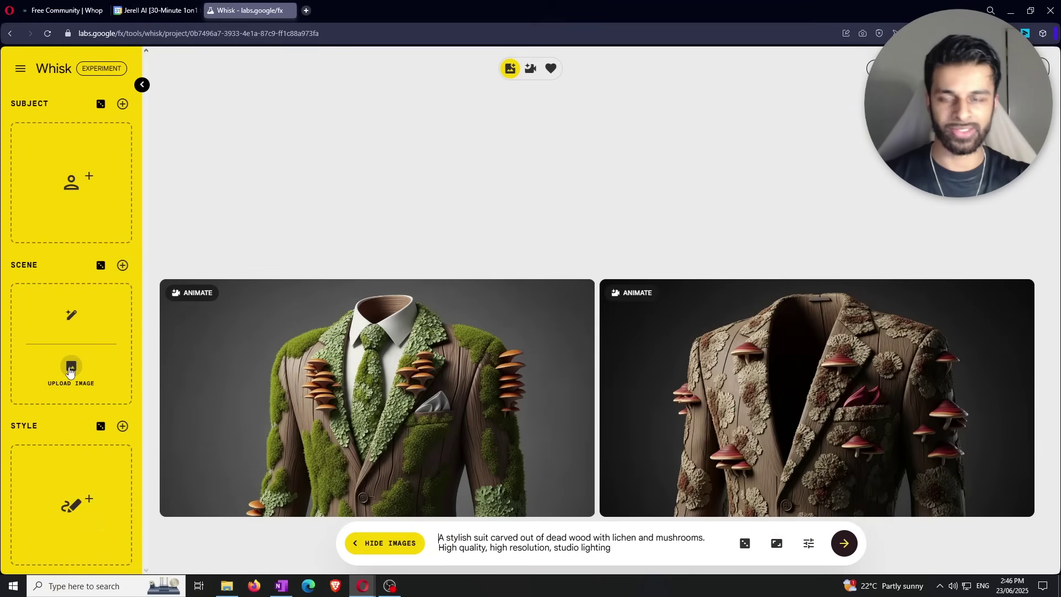
pyautogui.moveTo(73, 521)
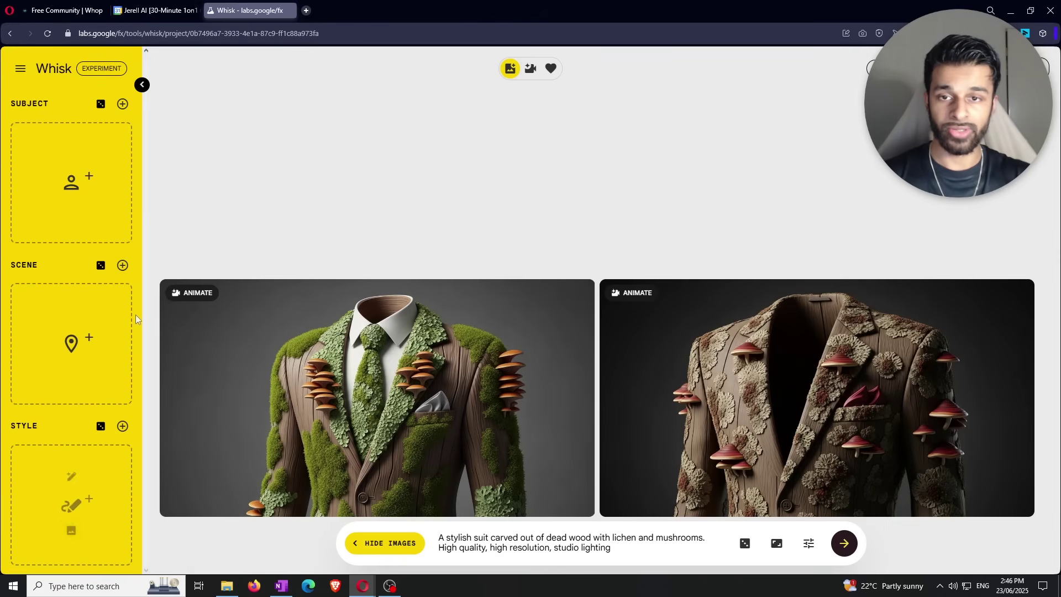
pyautogui.moveTo(72, 170)
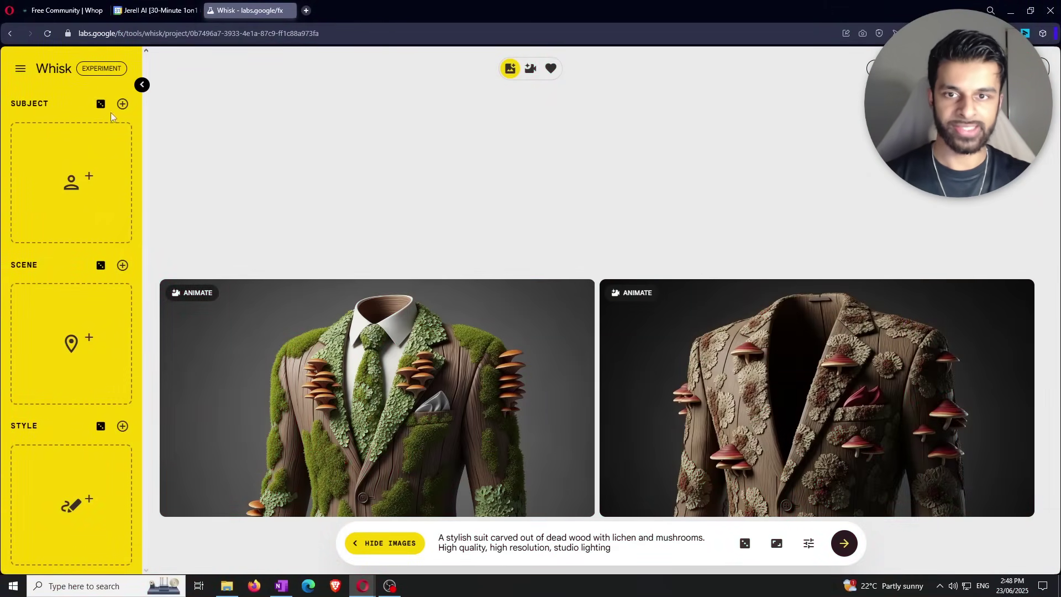
pyautogui.moveTo(74, 157)
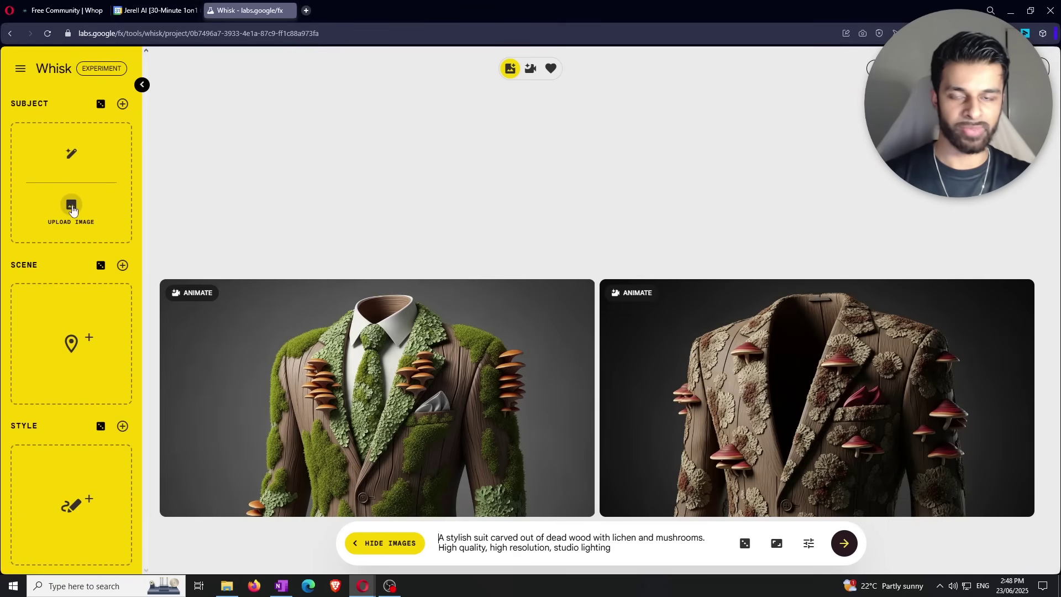
# Fill the subject, scene and style inputs with randomly generated images
pyautogui.click(101, 106)
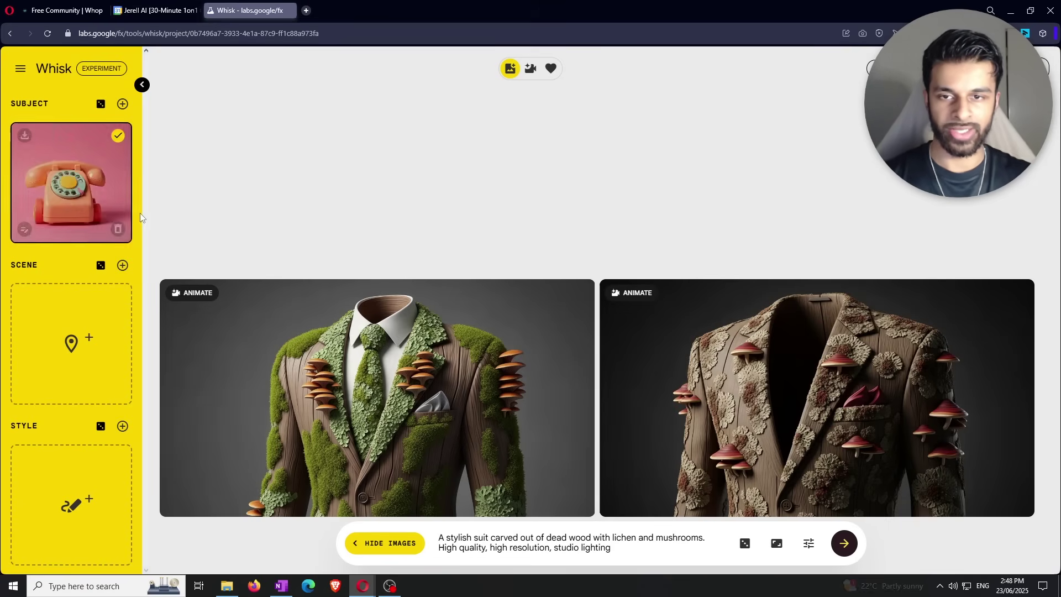
pyautogui.click(100, 268)
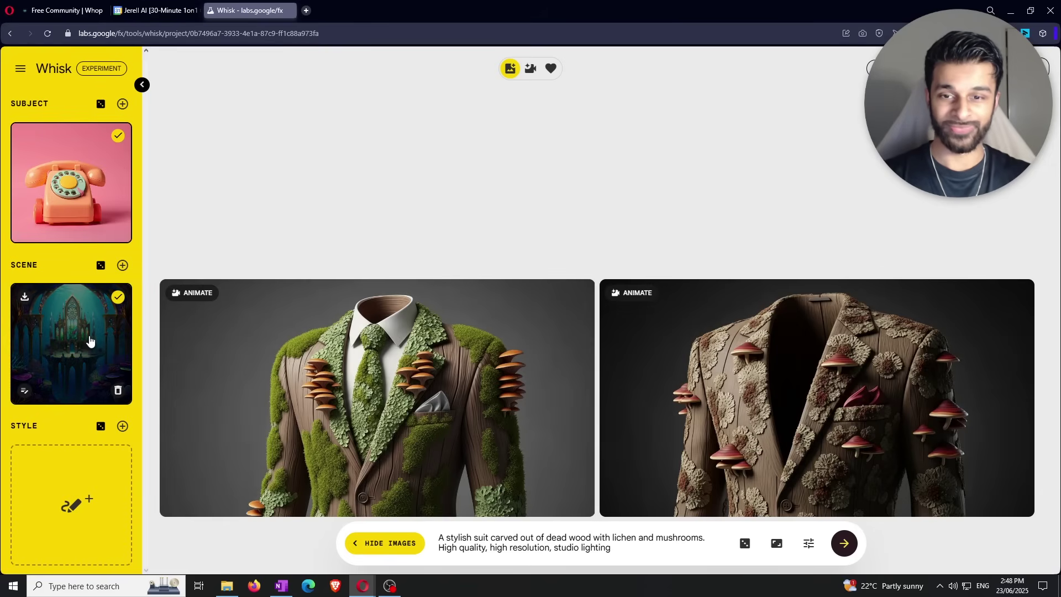
pyautogui.click(101, 427)
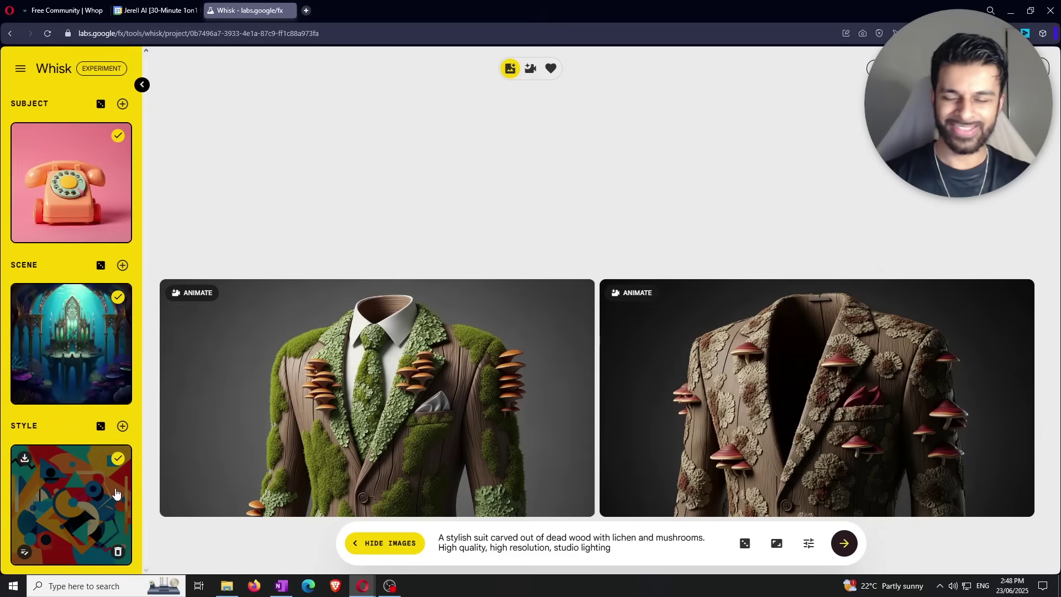
# Add a second random style image as the active style and delete the colourful abstract geometric one
pyautogui.click(117, 458)
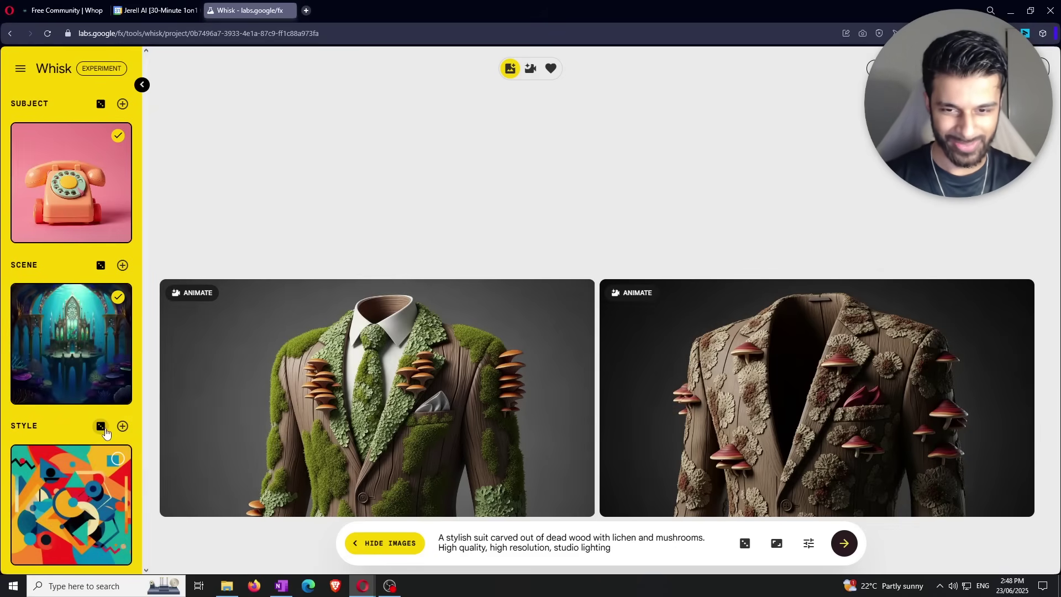
pyautogui.click(121, 427)
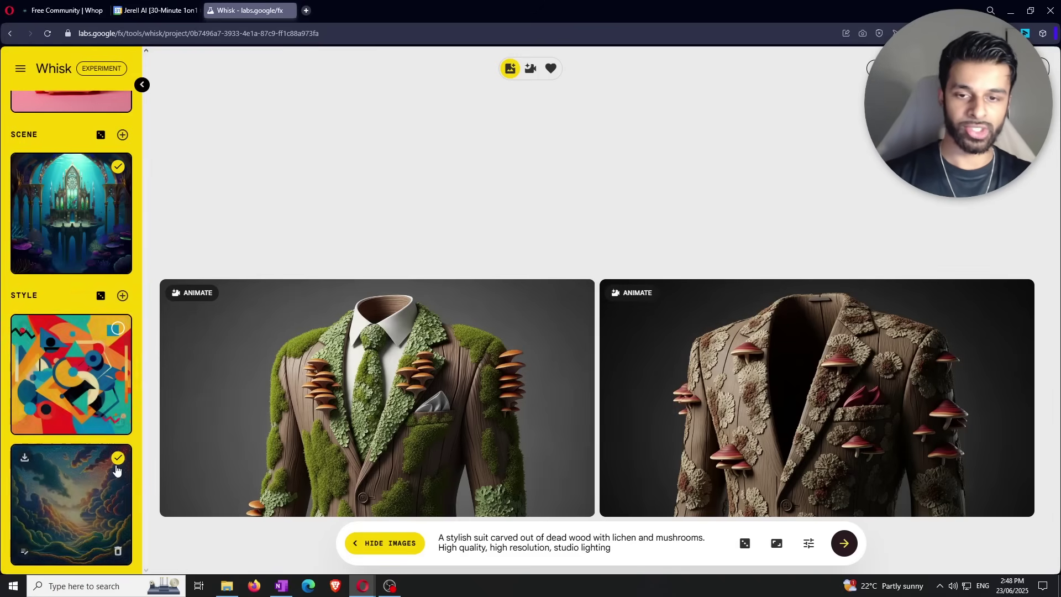
pyautogui.scroll(2, 88, 353)
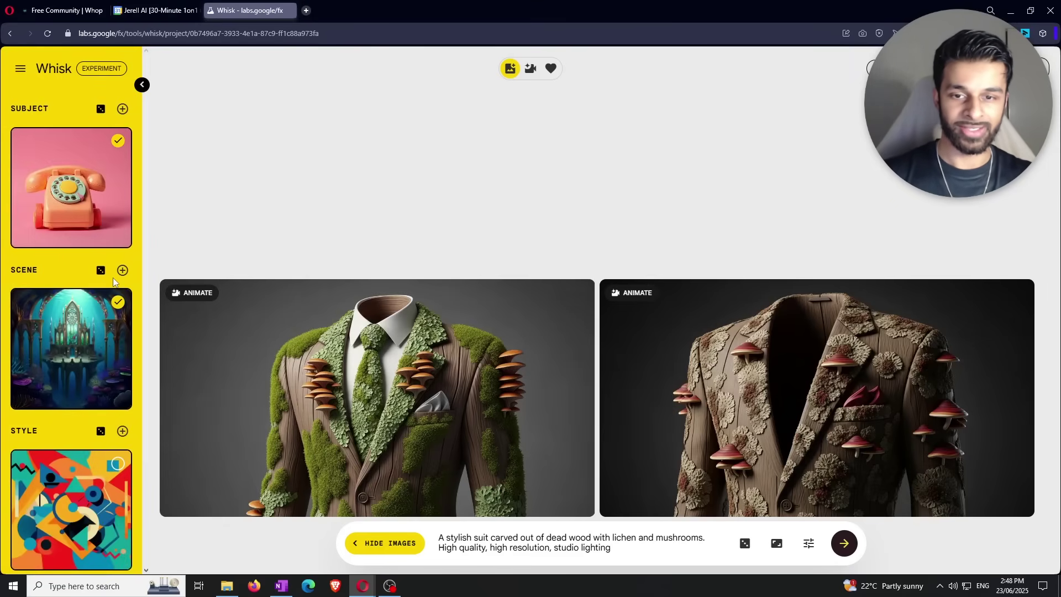
pyautogui.scroll(-2, 113, 283)
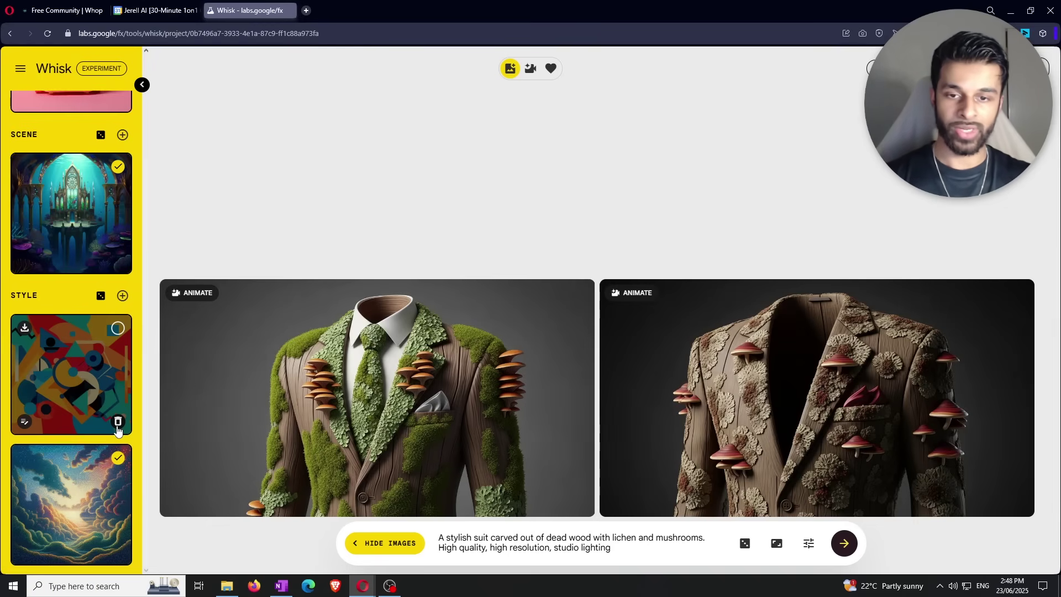
pyautogui.click(118, 334)
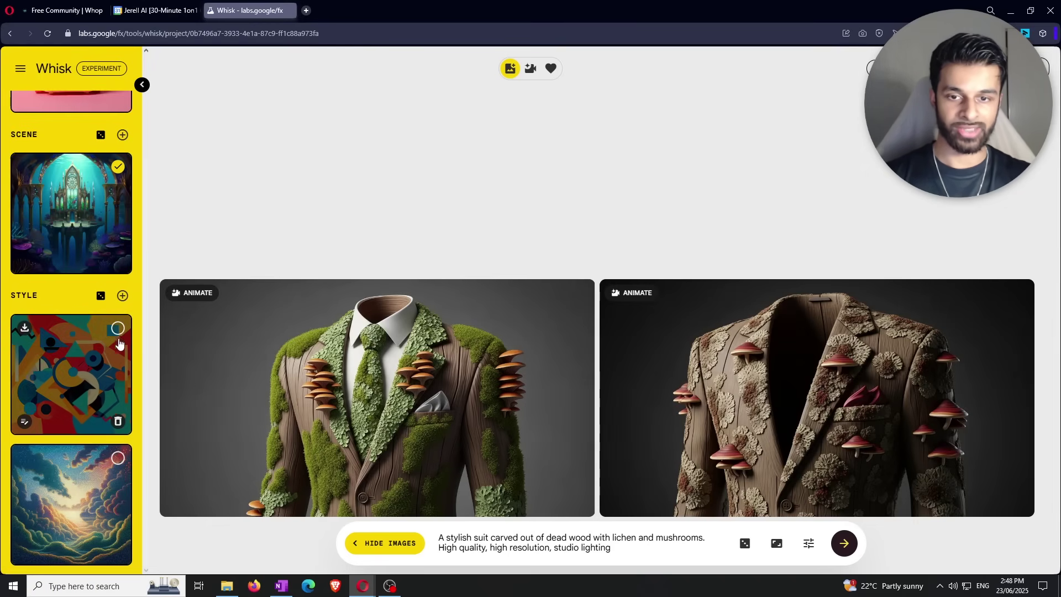
pyautogui.click(118, 457)
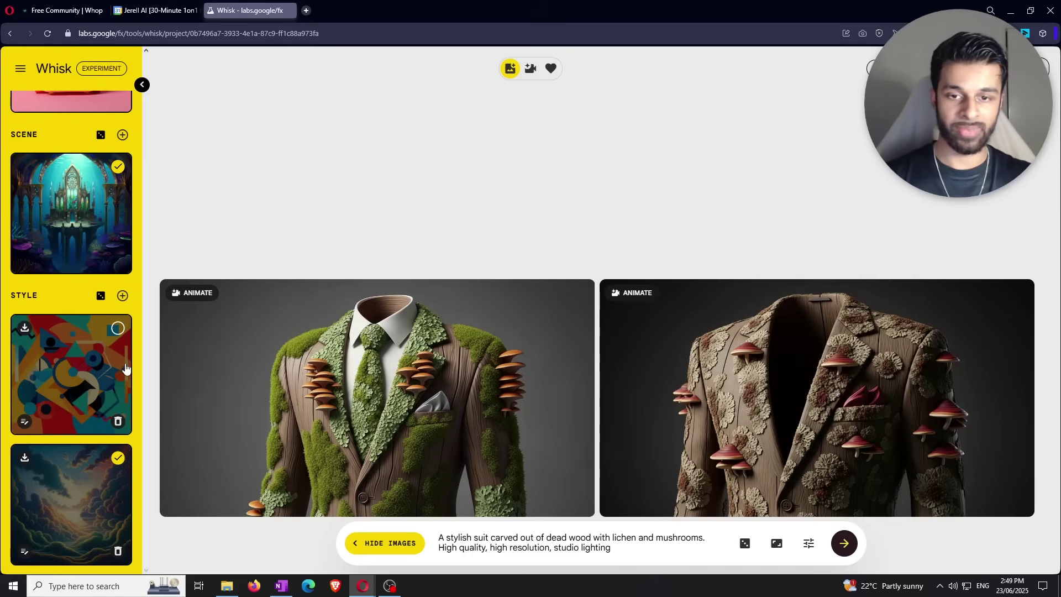
pyautogui.click(118, 423)
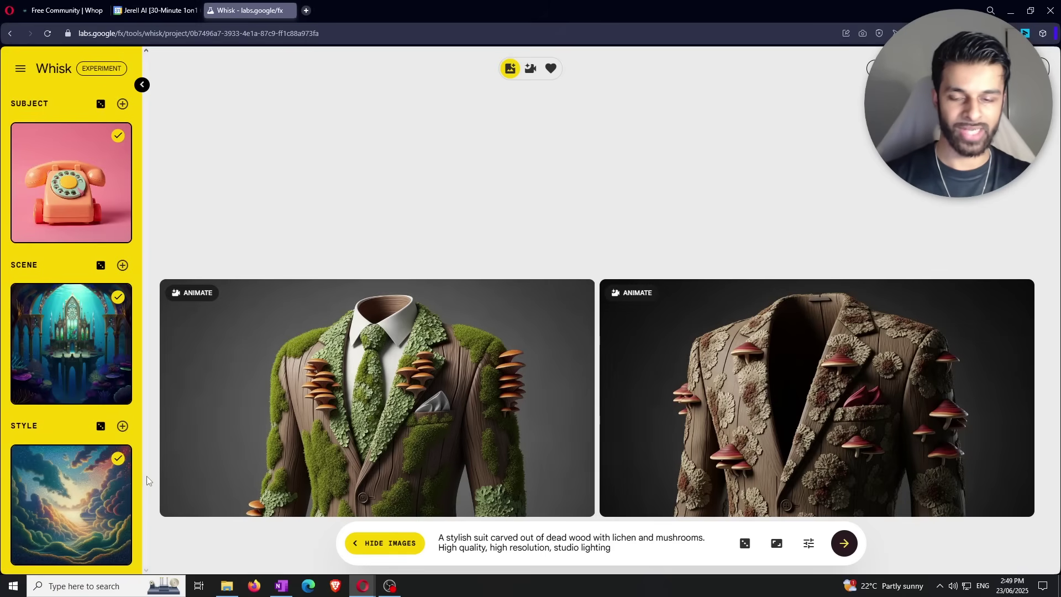
# Clear the suit prompt and generate images from the telephone subject, underwater palace scene and cloudy sky style
pyautogui.moveTo(112, 485)
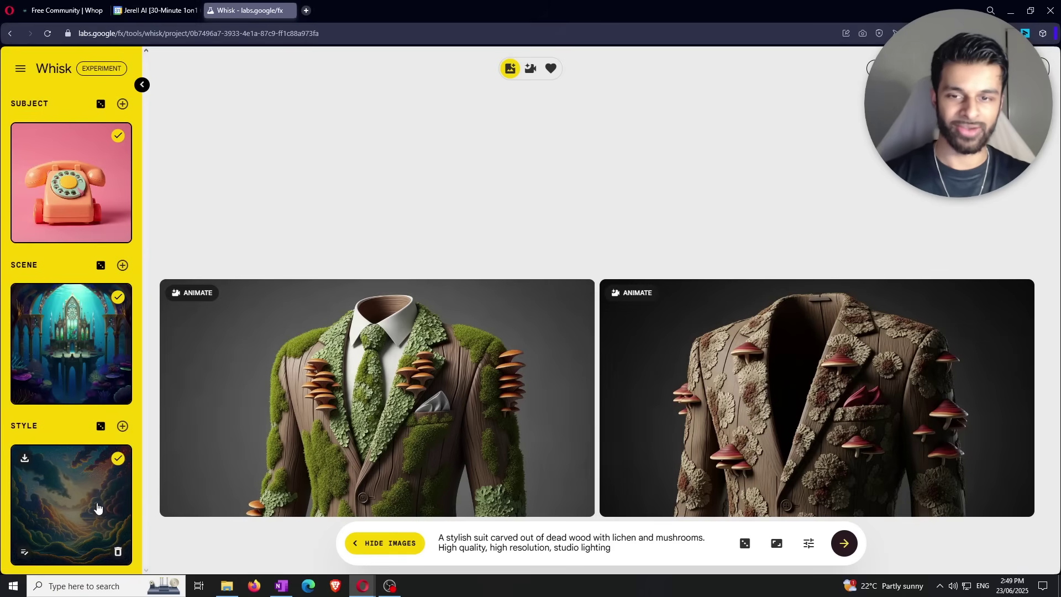
pyautogui.moveTo(80, 368)
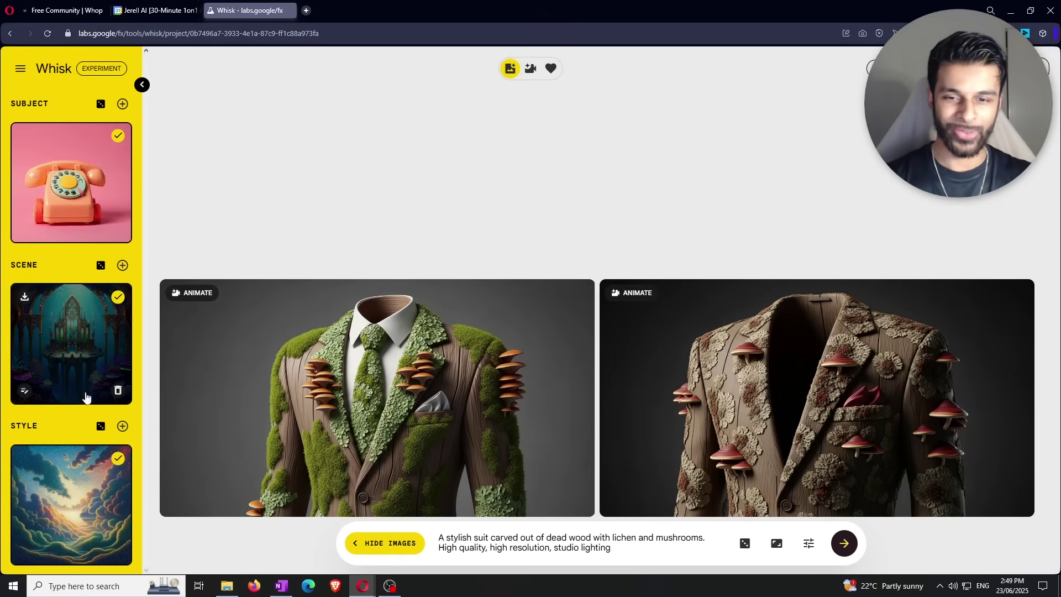
pyautogui.scroll(1, 83, 342)
pyautogui.moveTo(75, 213)
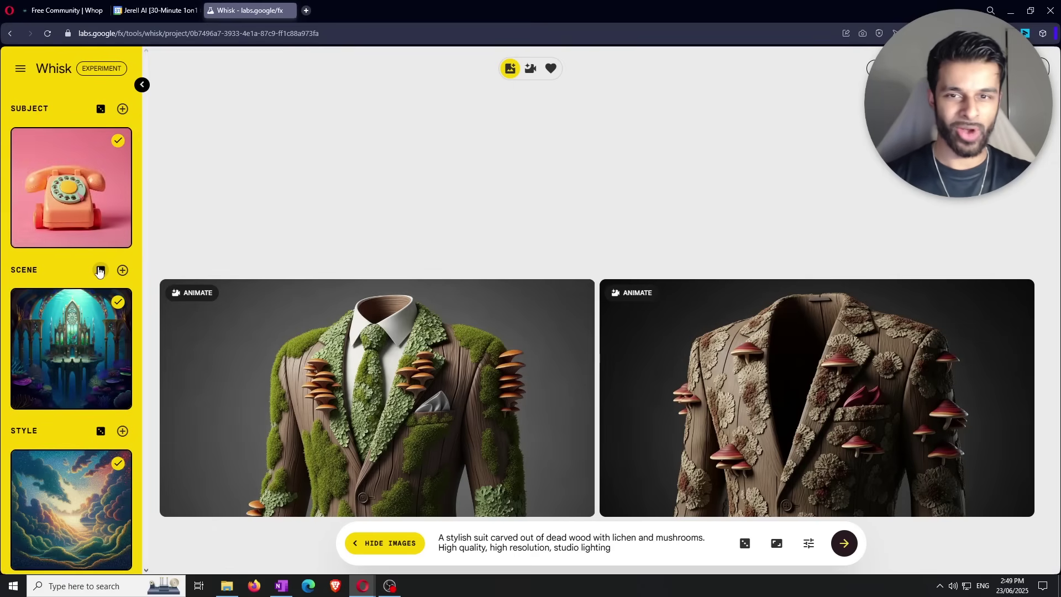
pyautogui.scroll(-1, 148, 369)
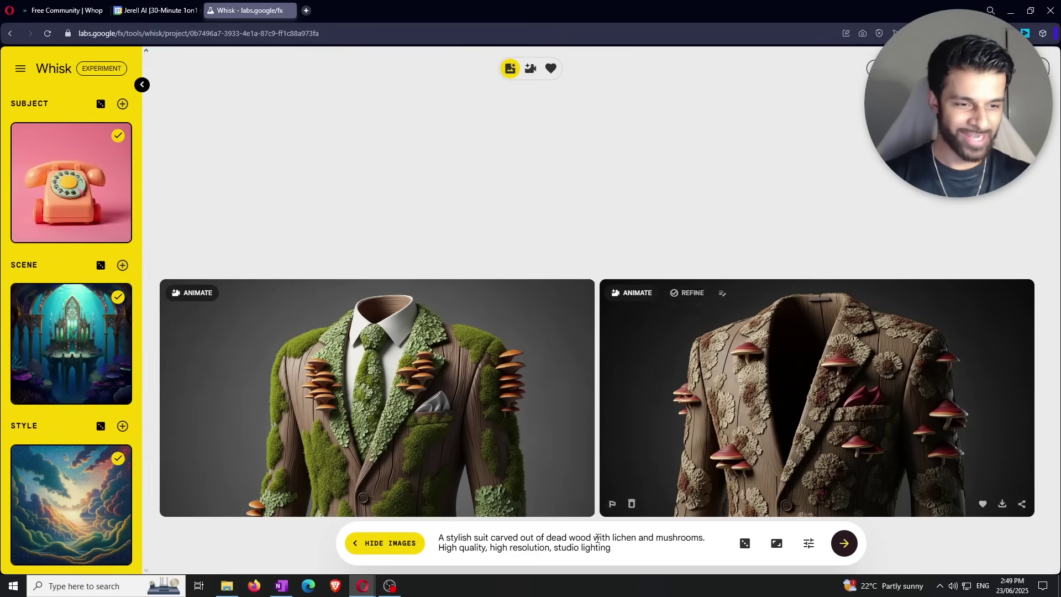
pyautogui.moveTo(636, 549); pyautogui.dragTo(437, 539)
pyautogui.press('BackSpace')
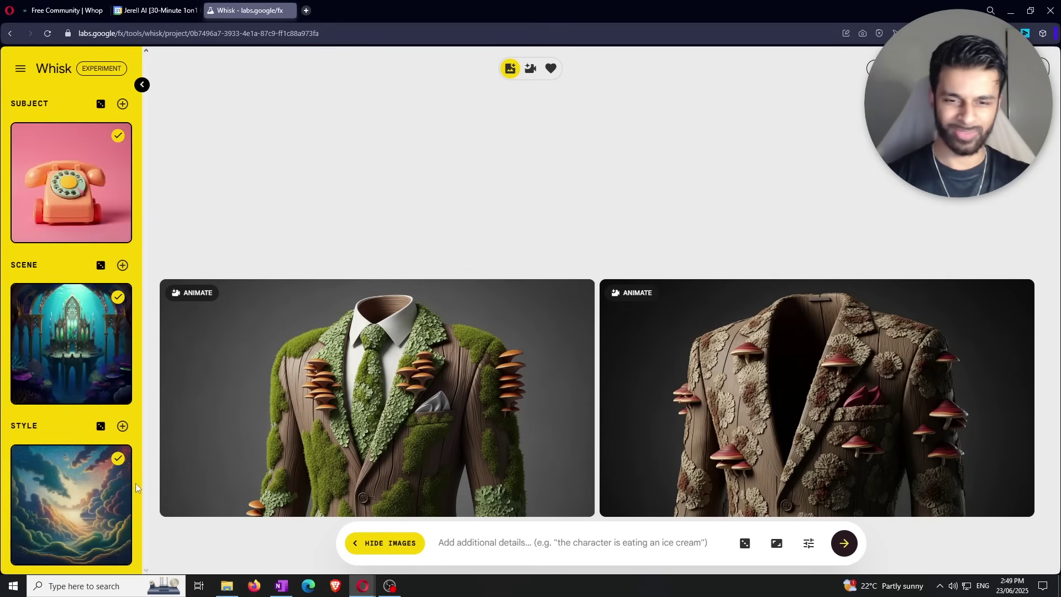
pyautogui.scroll(-4, 781, 554)
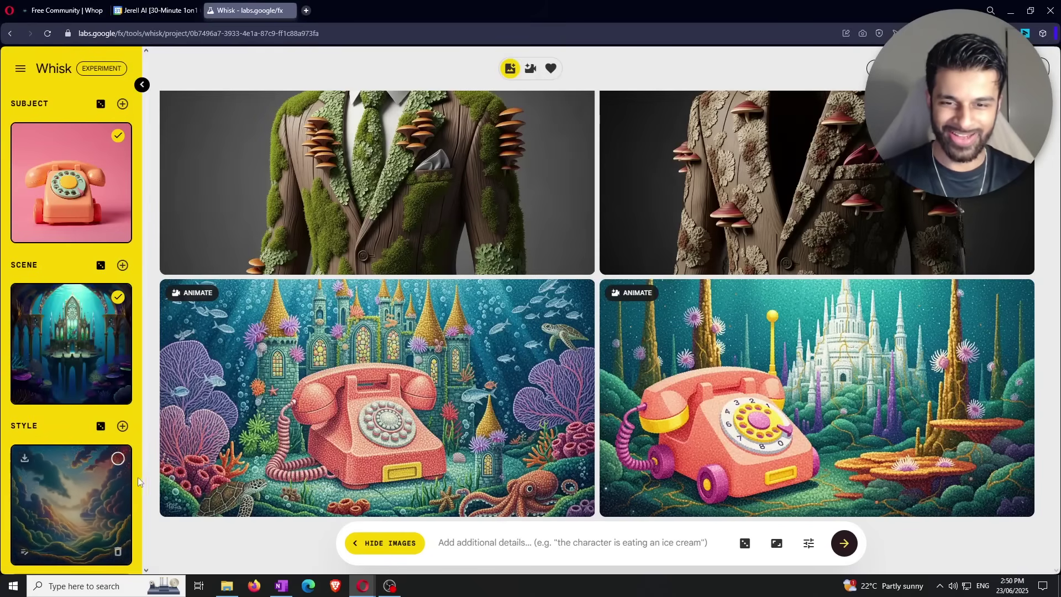
# Delete all style, scene and subject images, and check the text prompt entry for a new subject
pyautogui.click(125, 549)
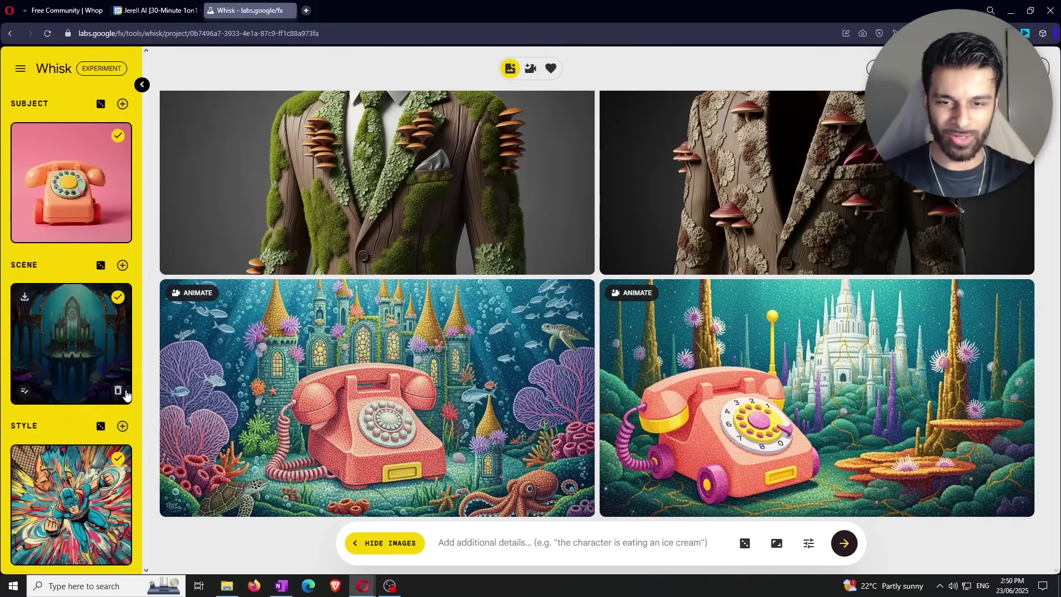
pyautogui.click(118, 551)
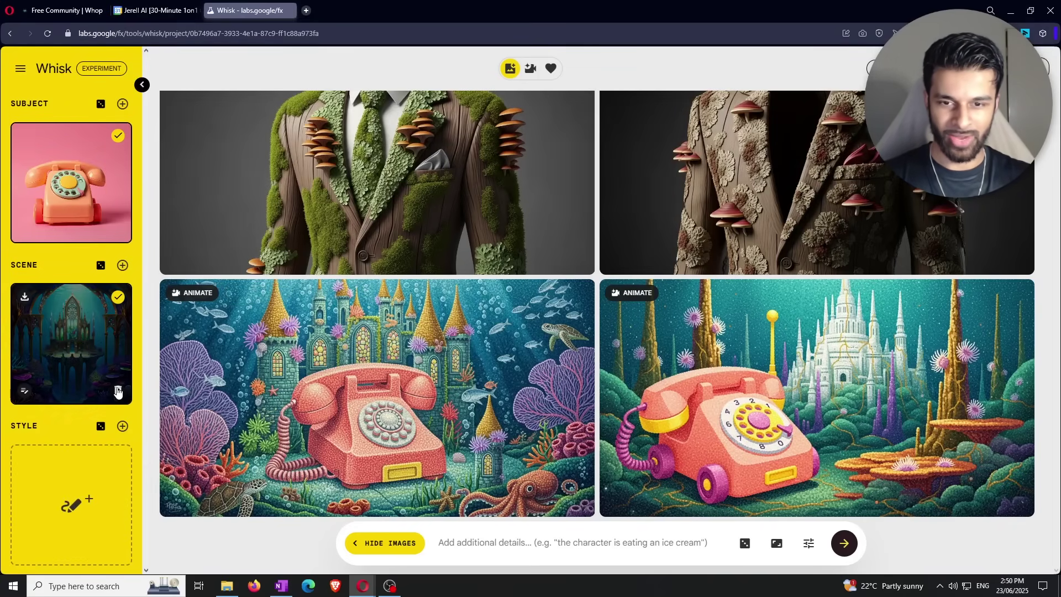
pyautogui.click(120, 395)
pyautogui.click(120, 235)
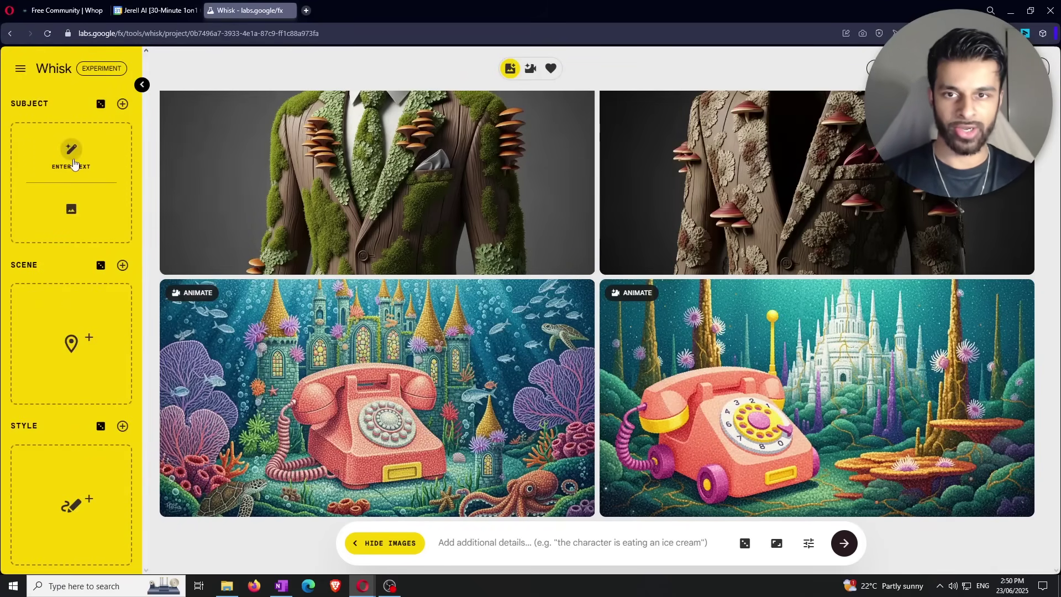
pyautogui.click(72, 157)
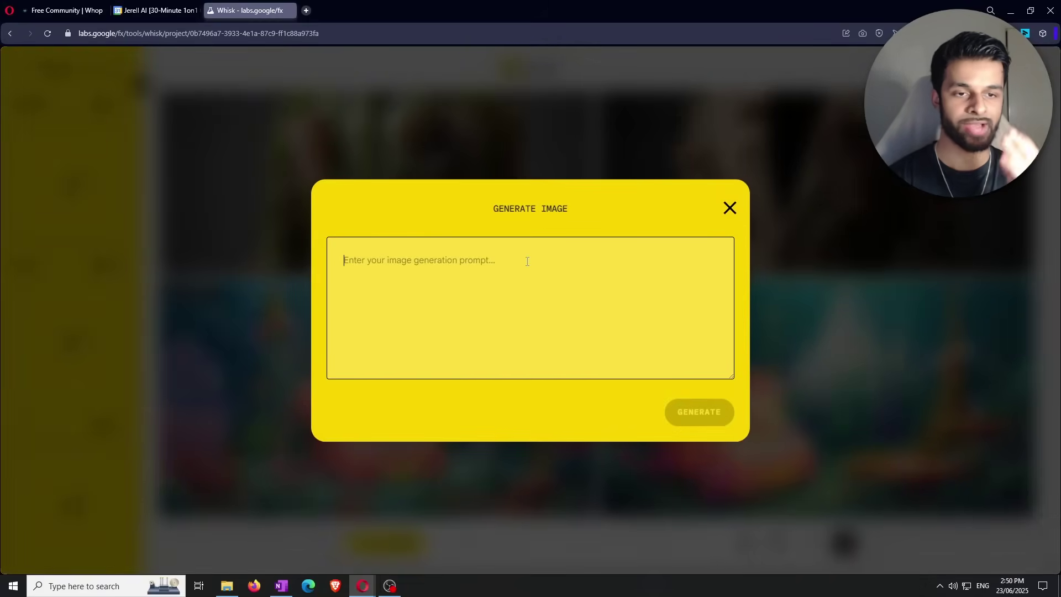
pyautogui.press('Escape')
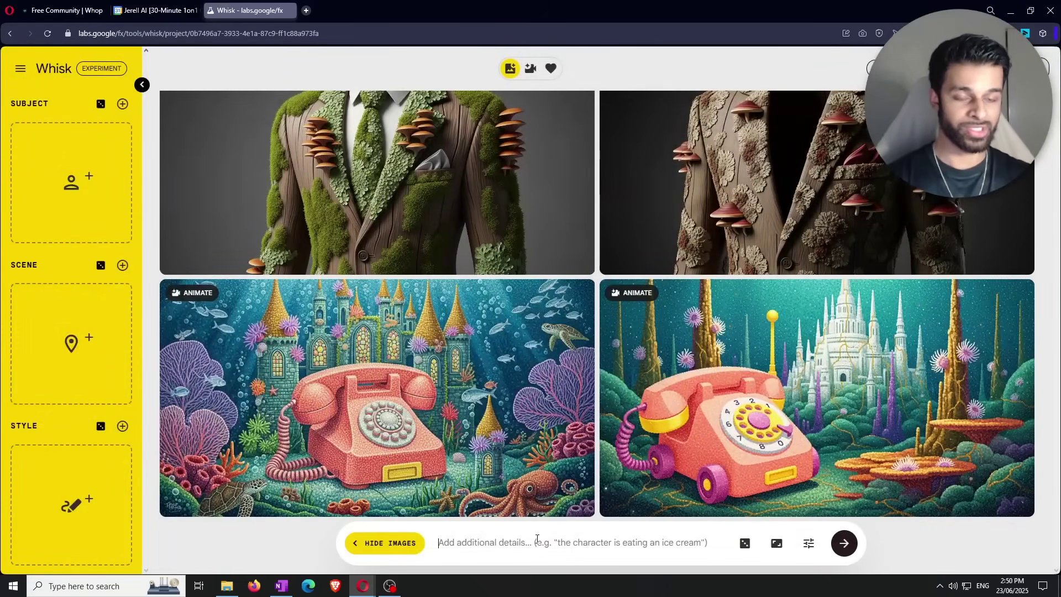
# Switch to the Free Community page on Whop and look over its store page
pyautogui.click(65, 10)
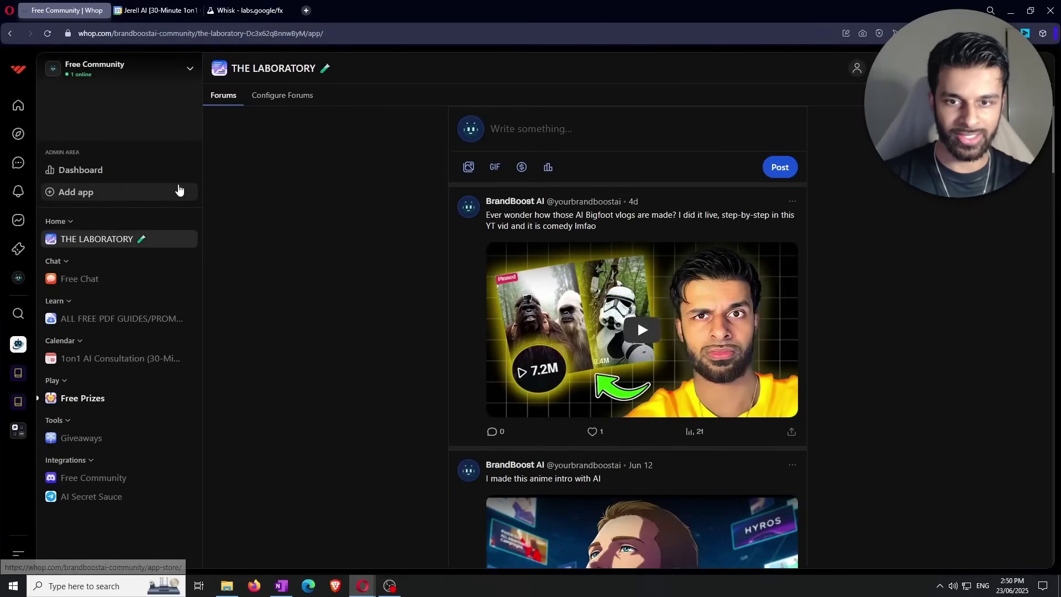
pyautogui.click(156, 67)
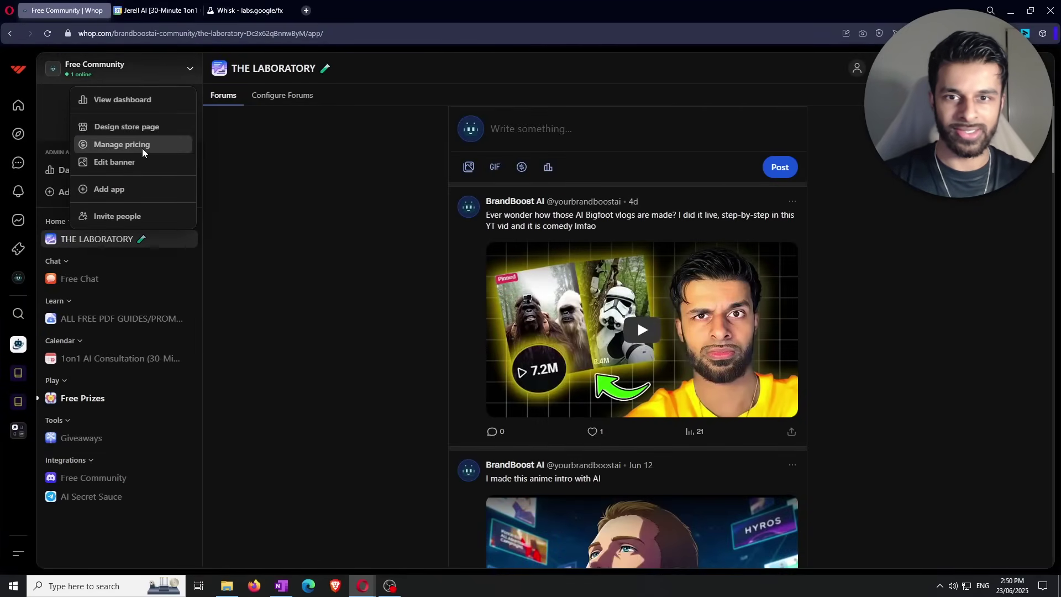
pyautogui.click(169, 188)
pyautogui.click(172, 172)
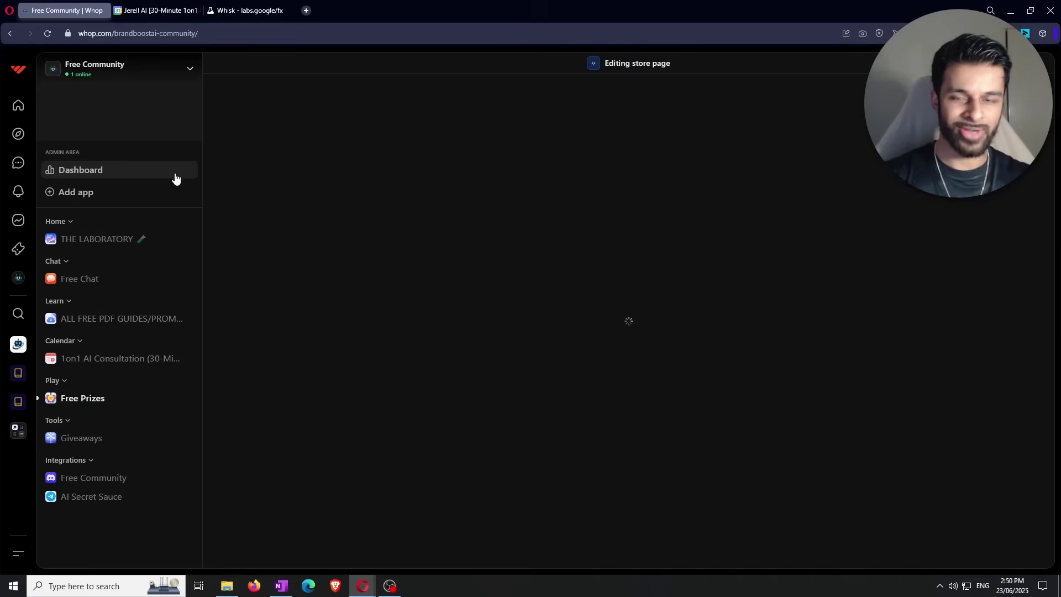
pyautogui.scroll(-1, 910, 381)
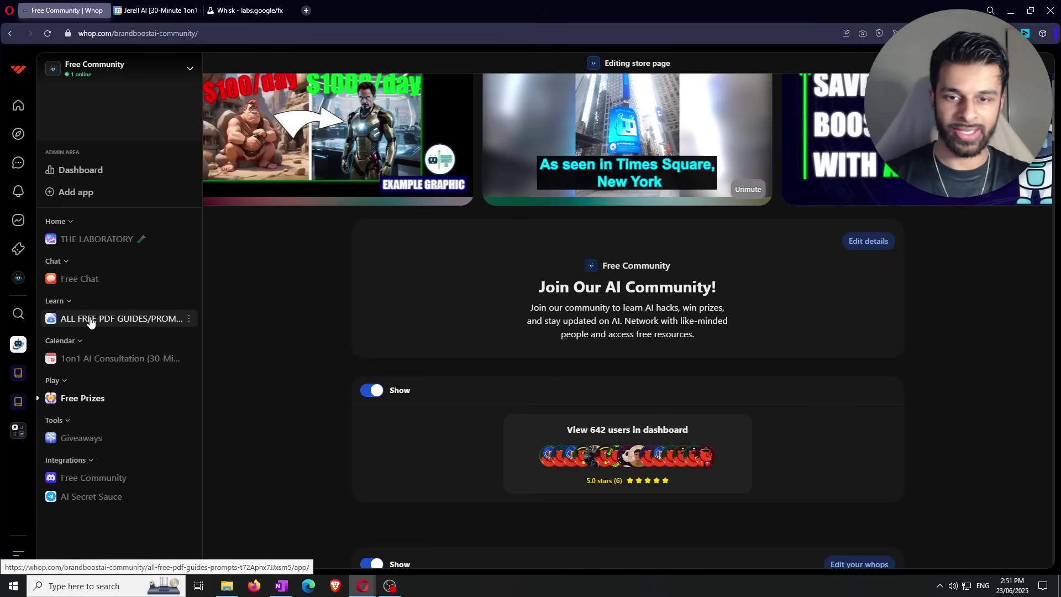
# Open the ALL FREE PDF GUIDES/PROMPTS section and look through its list of files
pyautogui.click(148, 318)
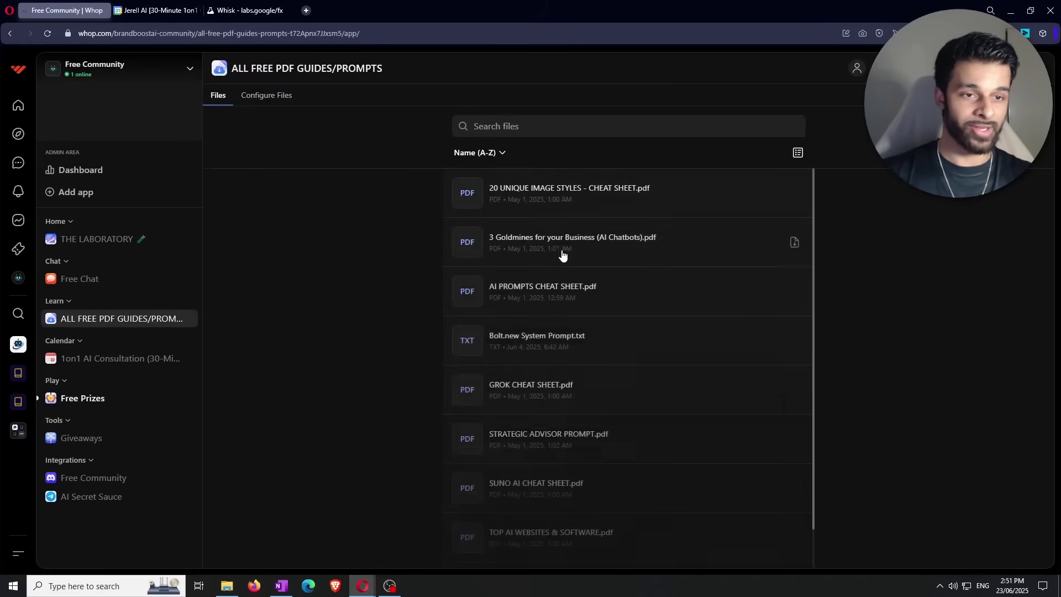
pyautogui.scroll(-1, 661, 340)
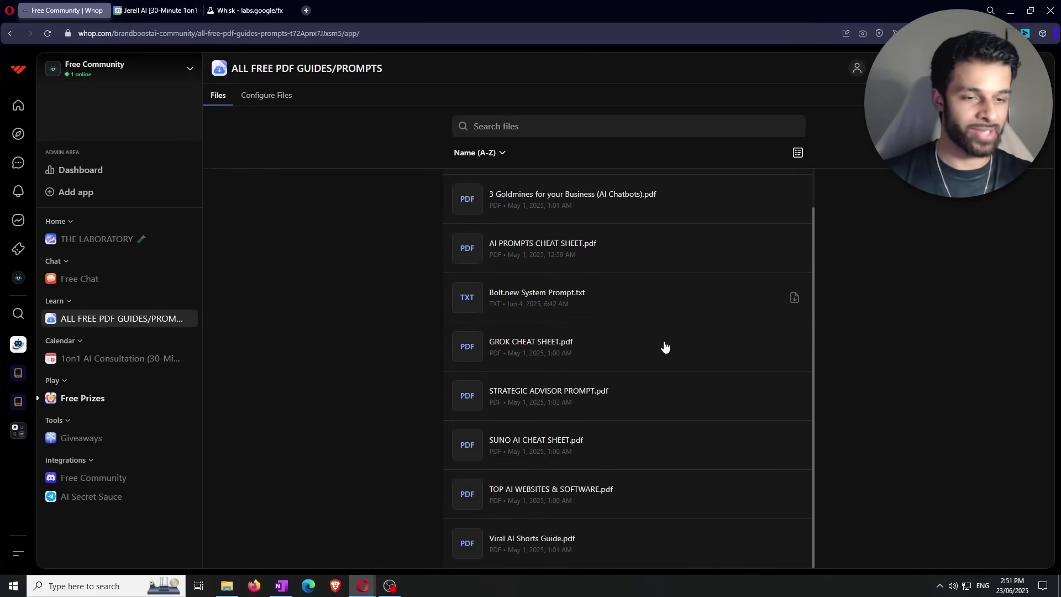
pyautogui.scroll(1, 665, 347)
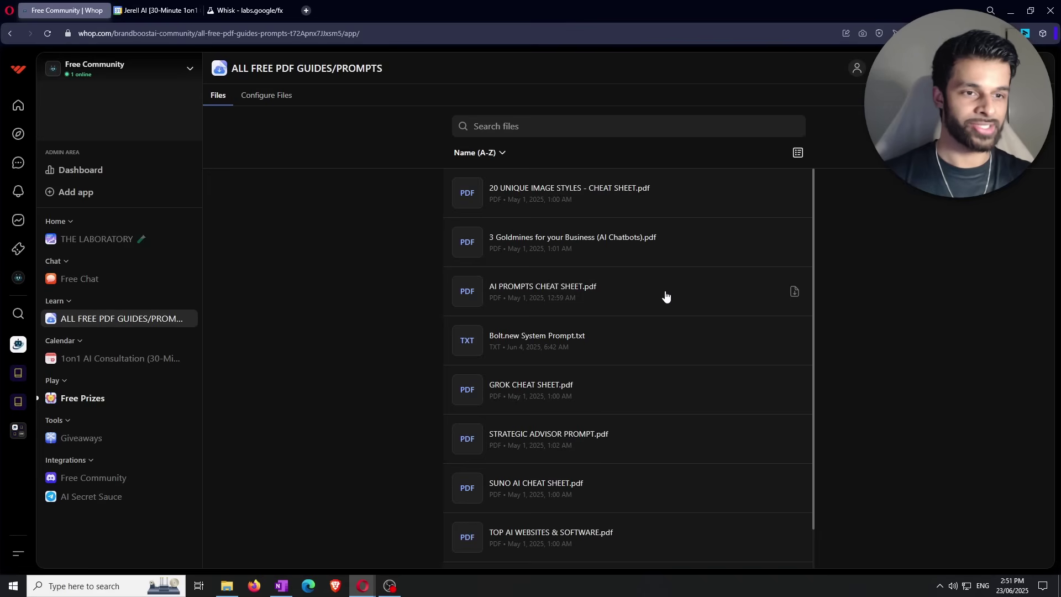
# Switch back to Whisk and generate a subject image from the prompt "A basketball"
pyautogui.scroll(-1, 674, 291)
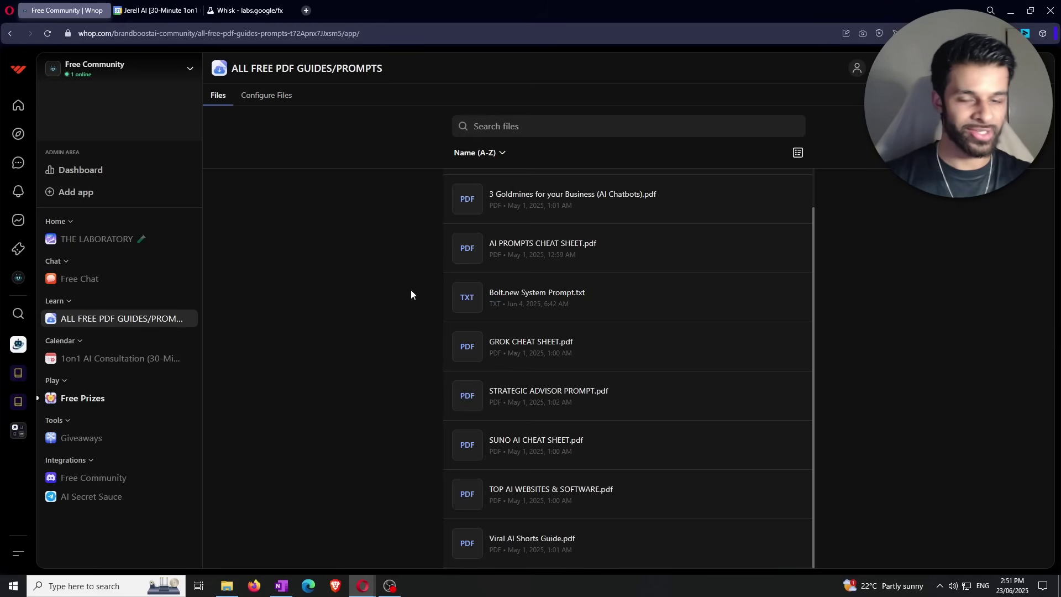
pyautogui.click(279, 11)
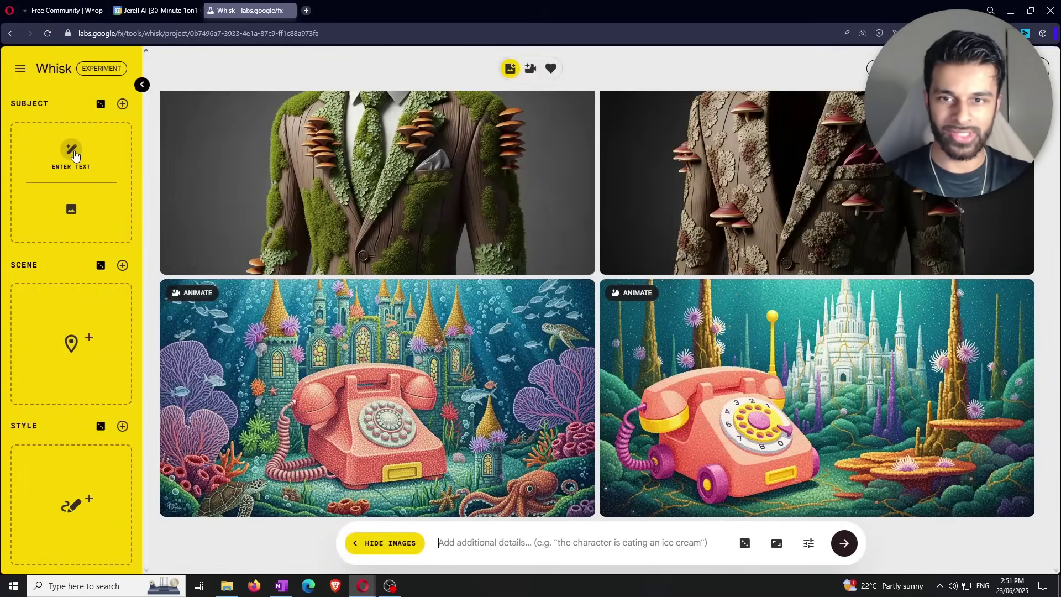
pyautogui.click(73, 152)
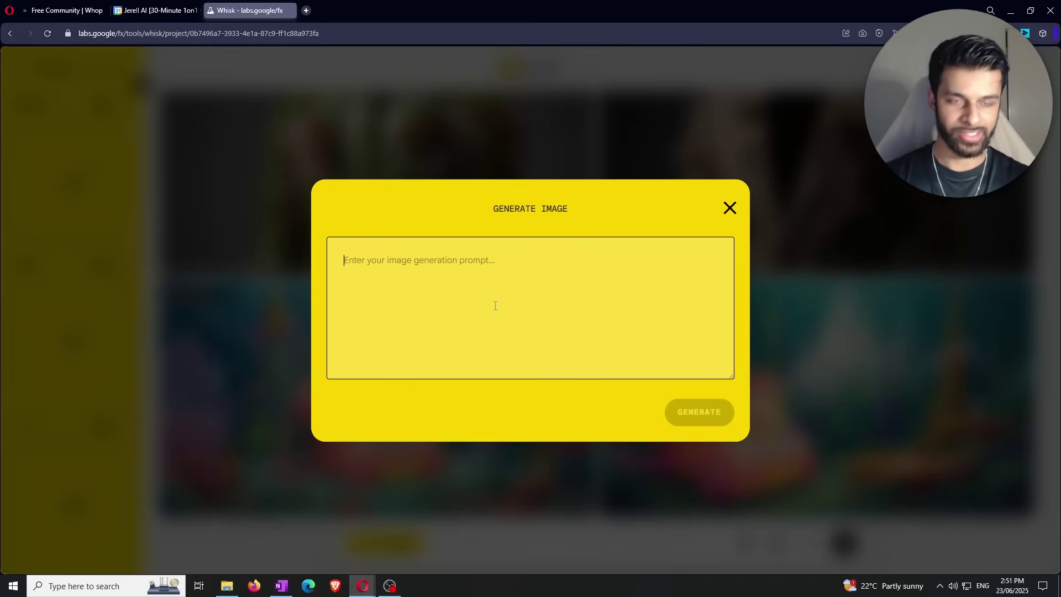
pyautogui.write('A basketball')
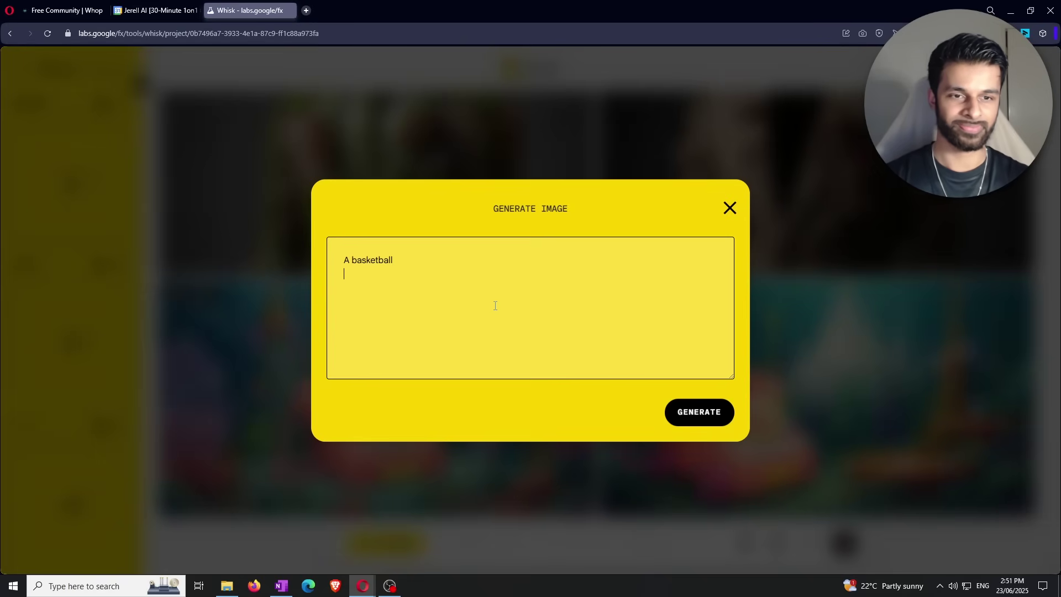
pyautogui.click(705, 417)
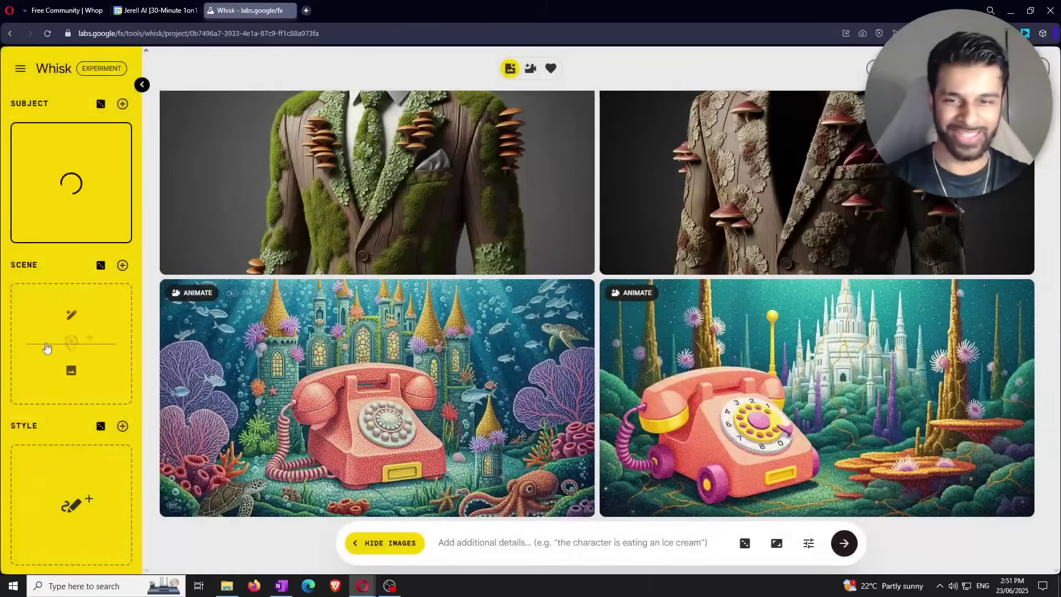
# Generate a scene image from the prompt "A snowy mountain"
pyautogui.click(74, 312)
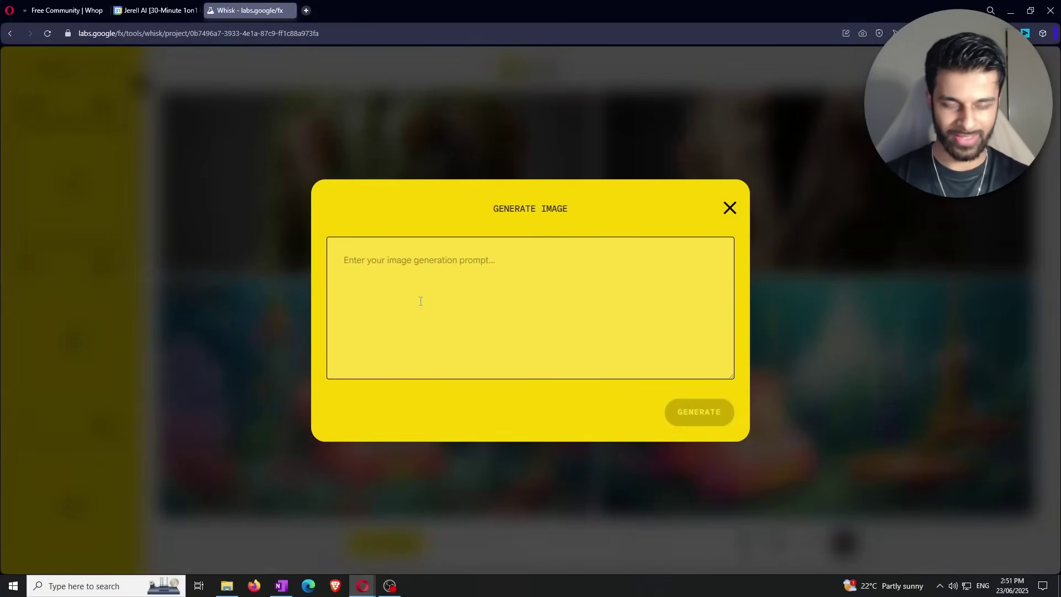
pyautogui.write('A snowy mountain')
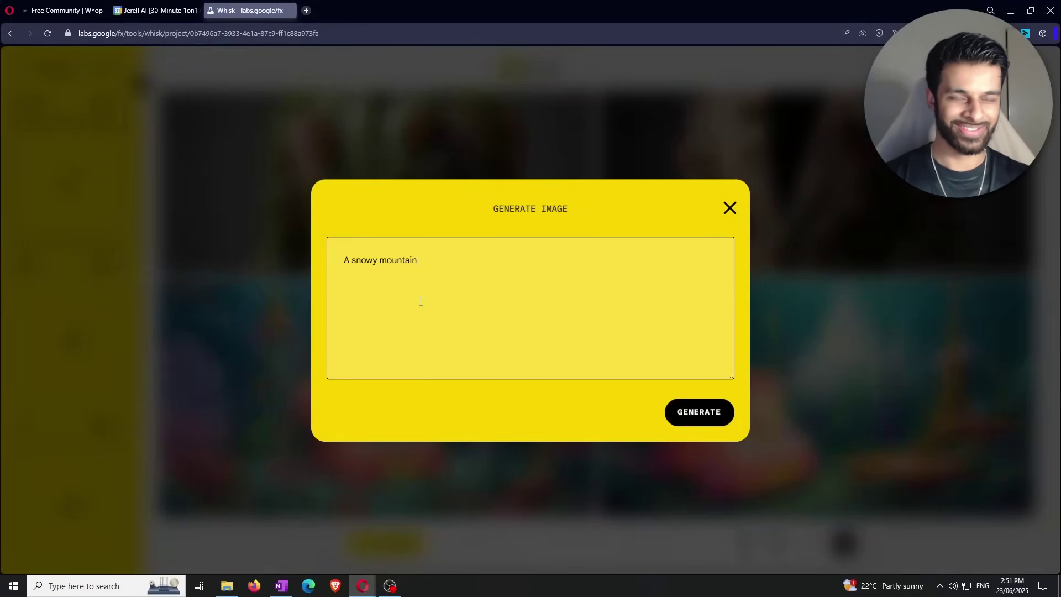
pyautogui.click(720, 409)
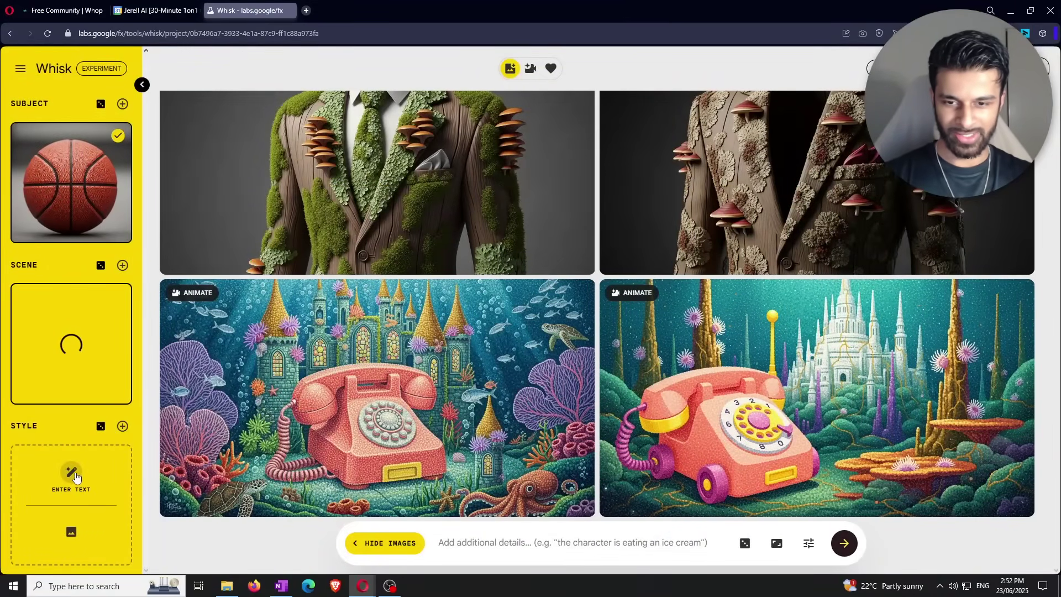
# Generate a style image from the prompt "Anime style"
pyautogui.click(73, 473)
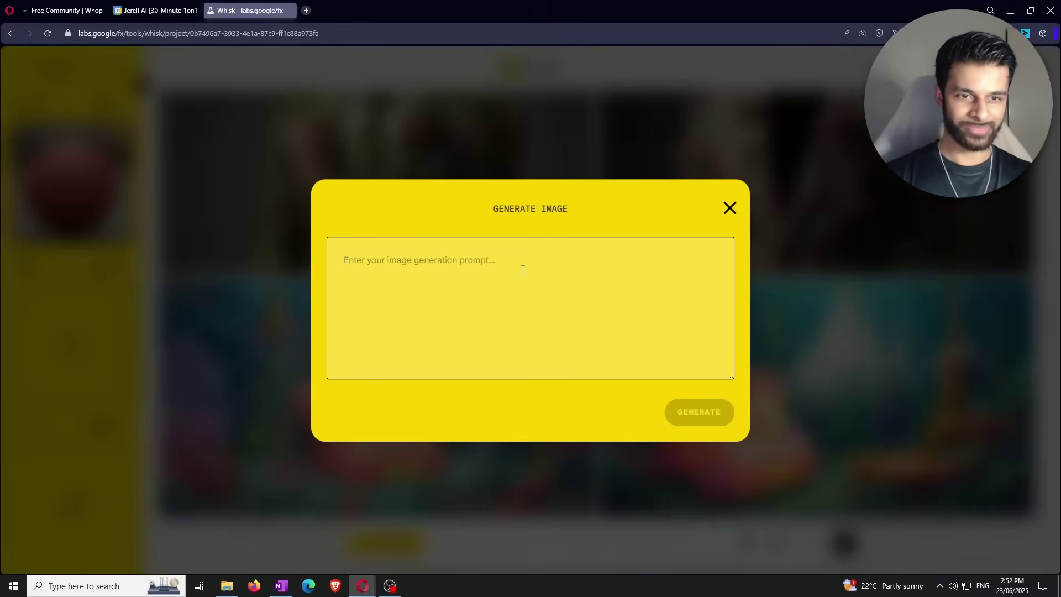
pyautogui.click(523, 270)
pyautogui.write('Anime style')
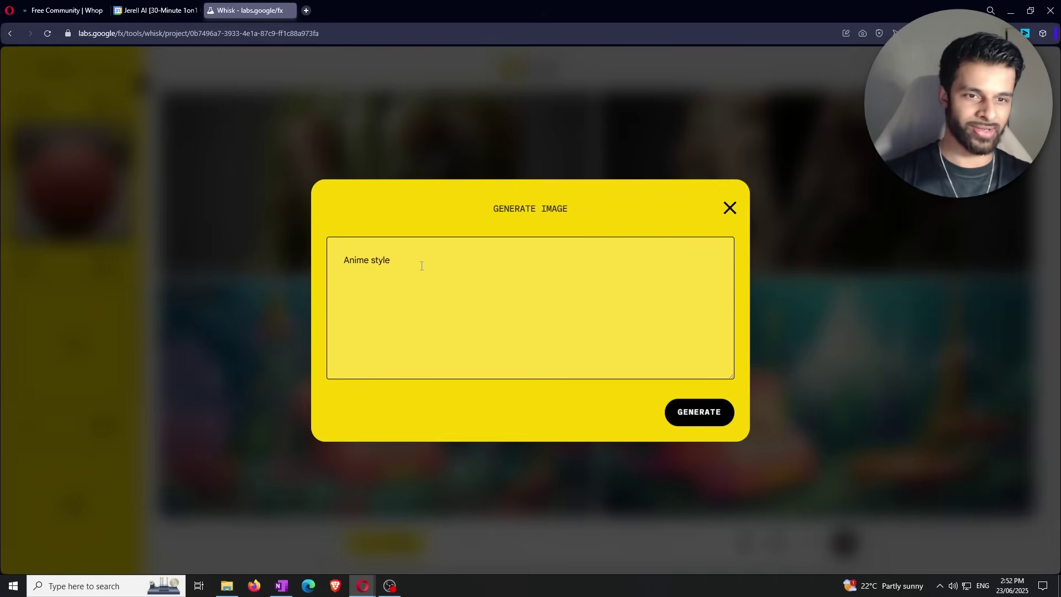
pyautogui.click(705, 413)
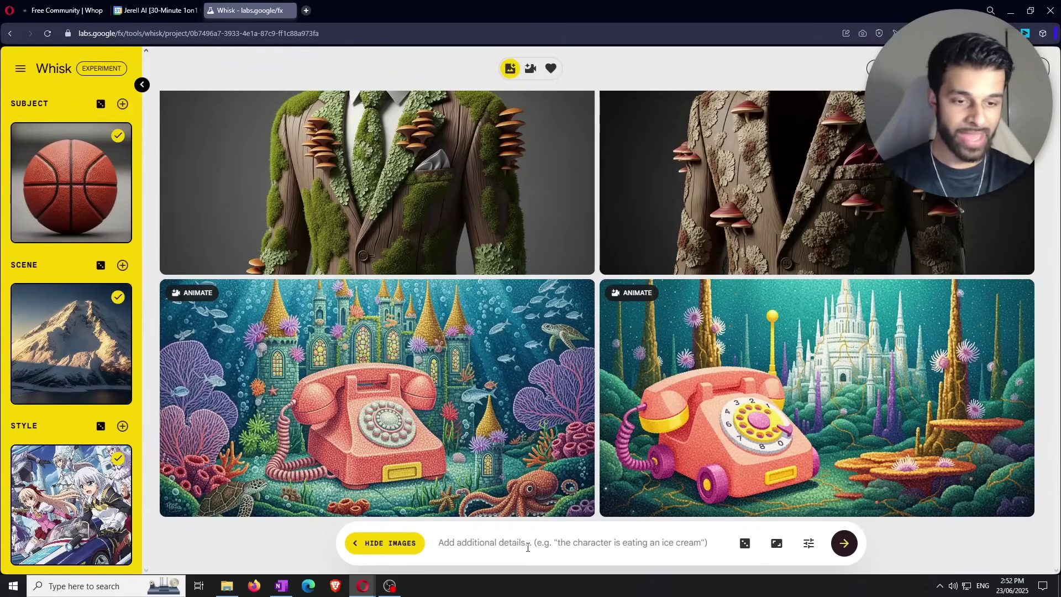
# Generate images from the basketball, snowy mountain and anime inputs, and view the prompt behind the pink sunset image
pyautogui.press('Return')
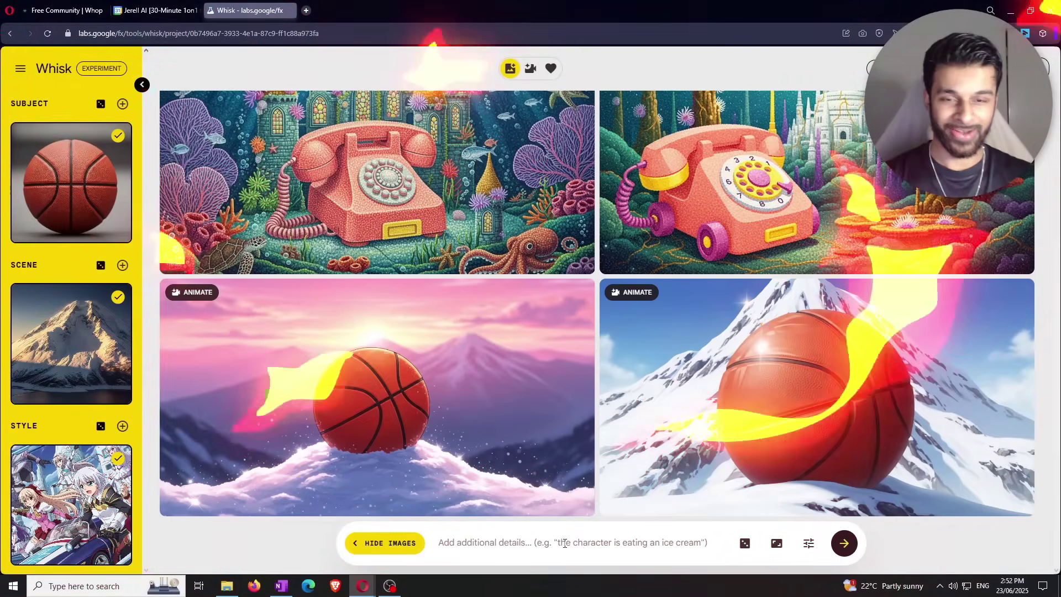
pyautogui.moveTo(654, 486)
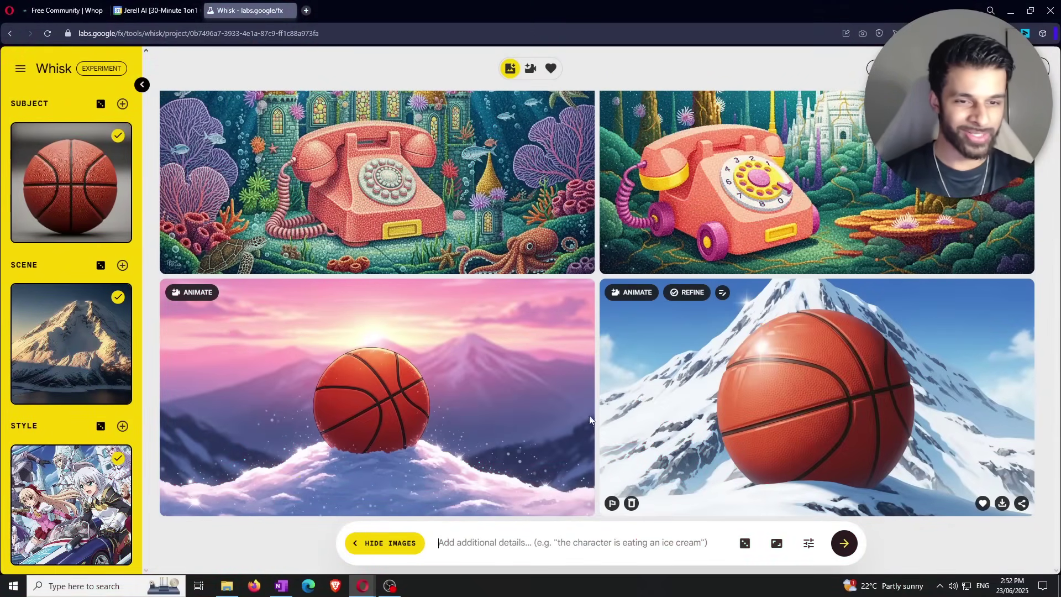
pyautogui.click(464, 392)
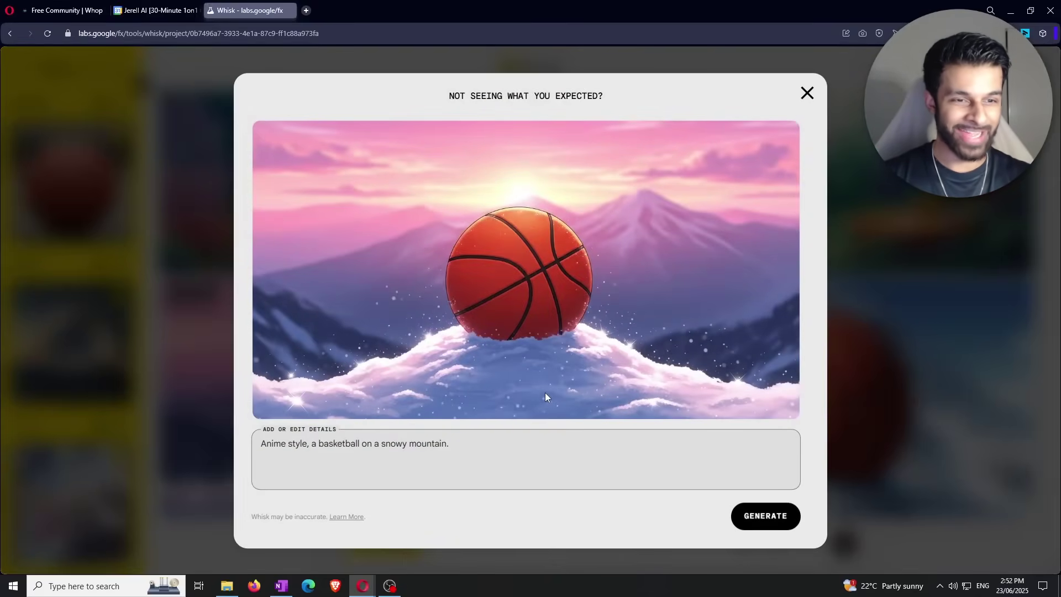
pyautogui.click(959, 341)
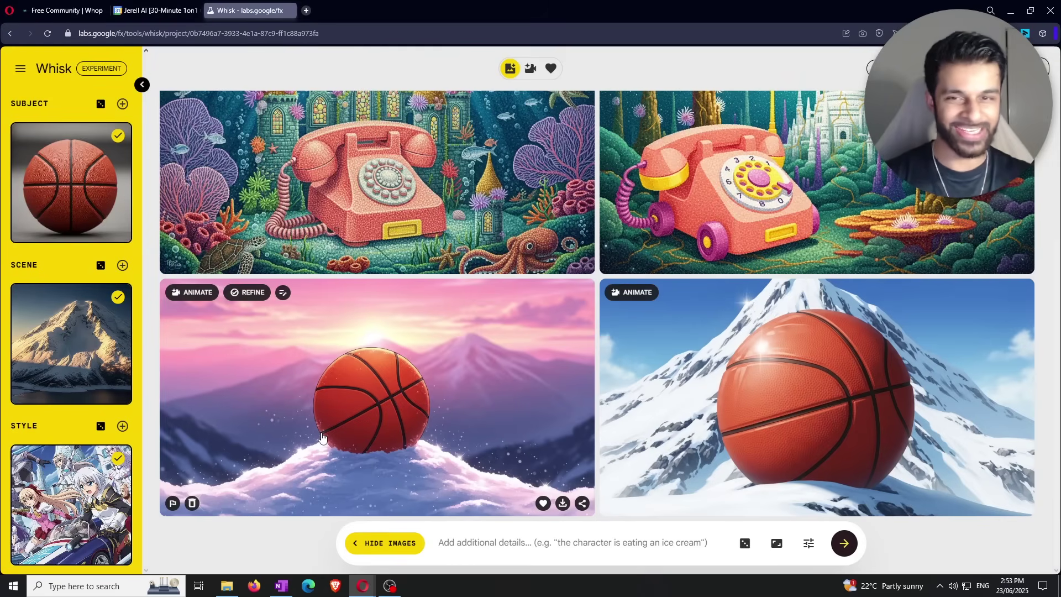
# Delete the basketball subject, snowy mountain scene and anime style images
pyautogui.moveTo(61, 203)
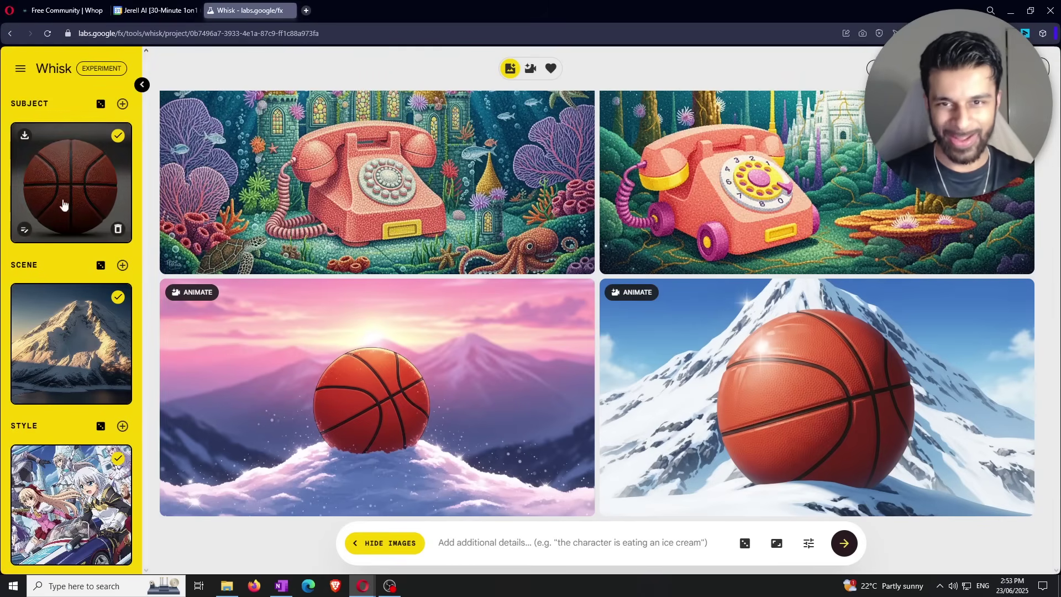
pyautogui.click(118, 230)
pyautogui.click(118, 390)
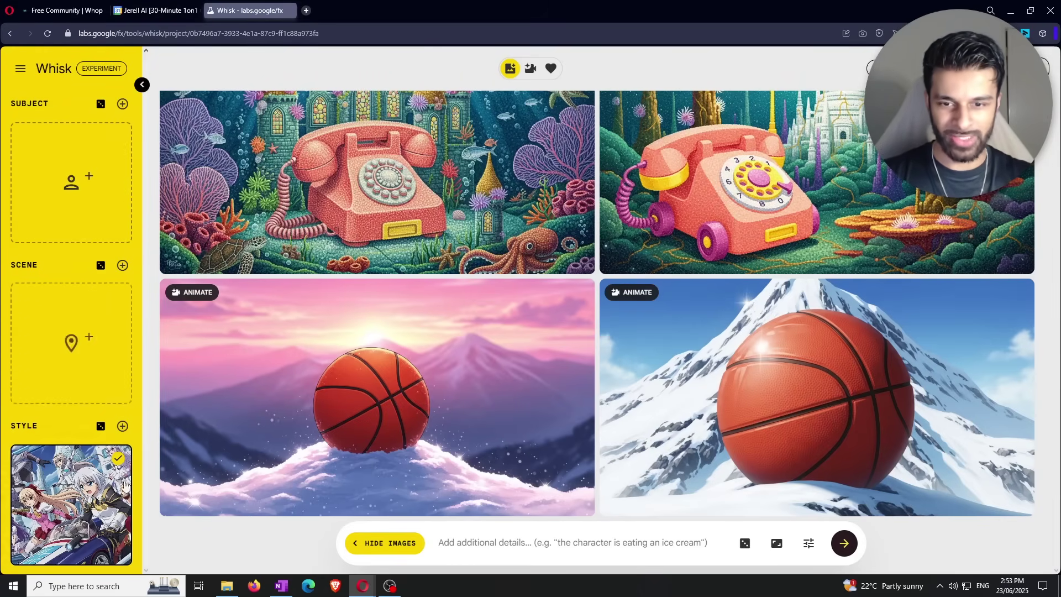
pyautogui.click(117, 555)
# Add a picture of the Goku character as the subject and produce a random scene image
pyautogui.moveTo(103, 237)
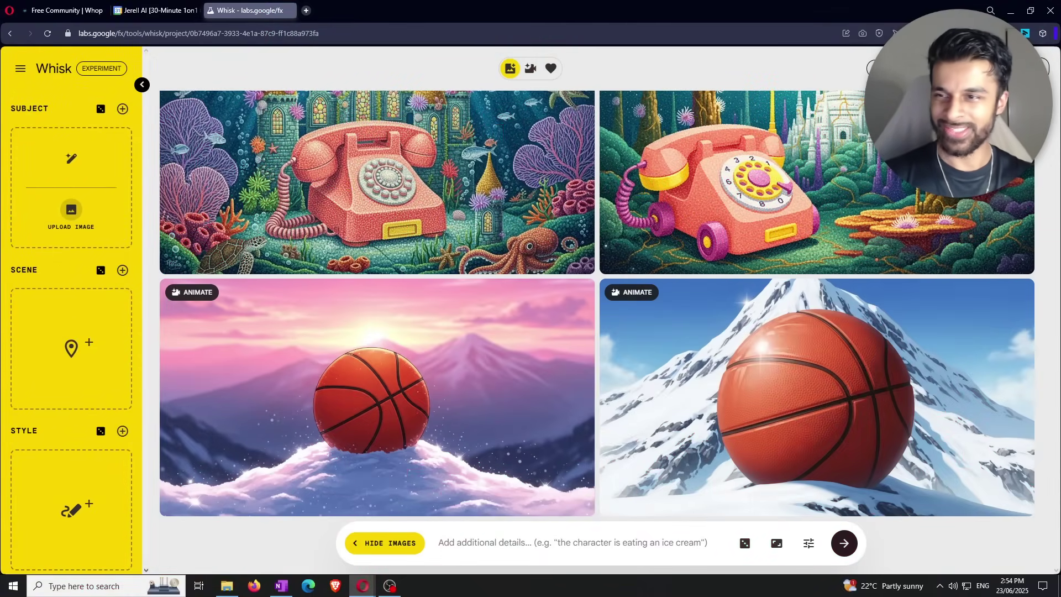
pyautogui.hotkey('ctrl', 'v')
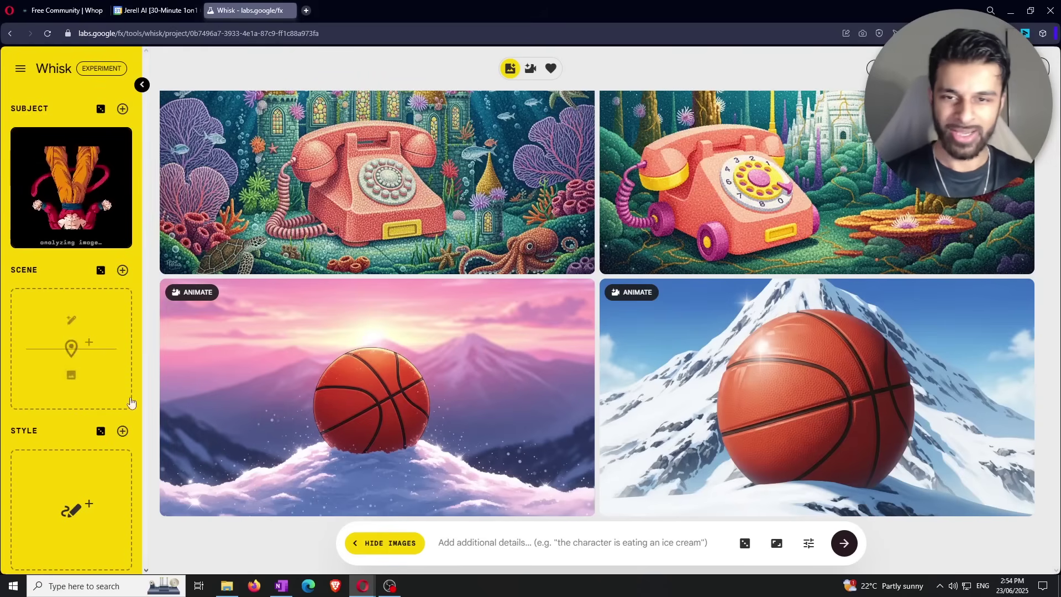
pyautogui.click(101, 277)
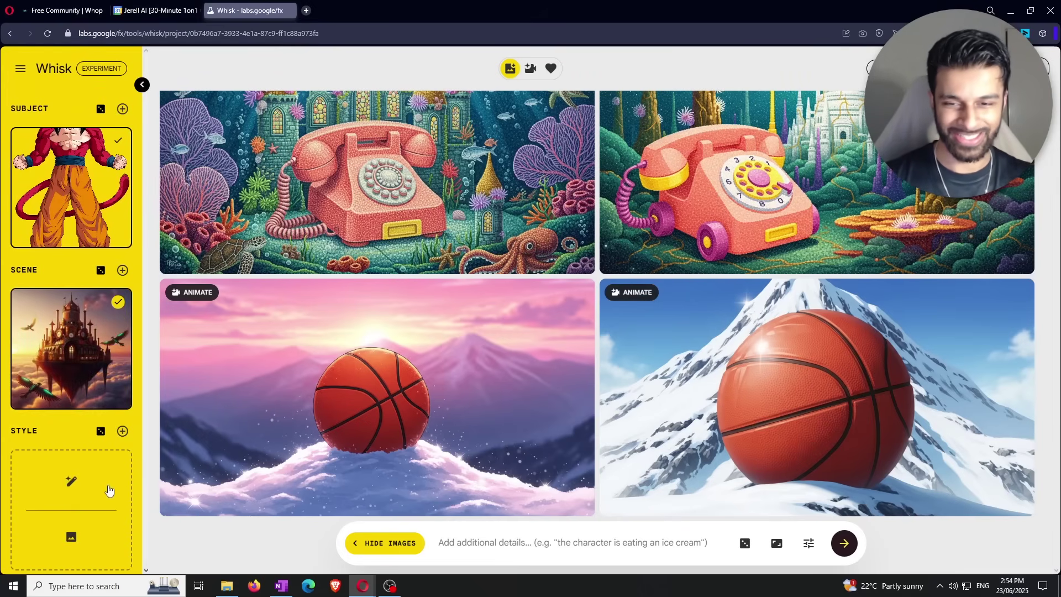
# Generate a style image from the prompt "Ultra realistic photograph", and generate images from the combined subject, scene and style
pyautogui.click(73, 480)
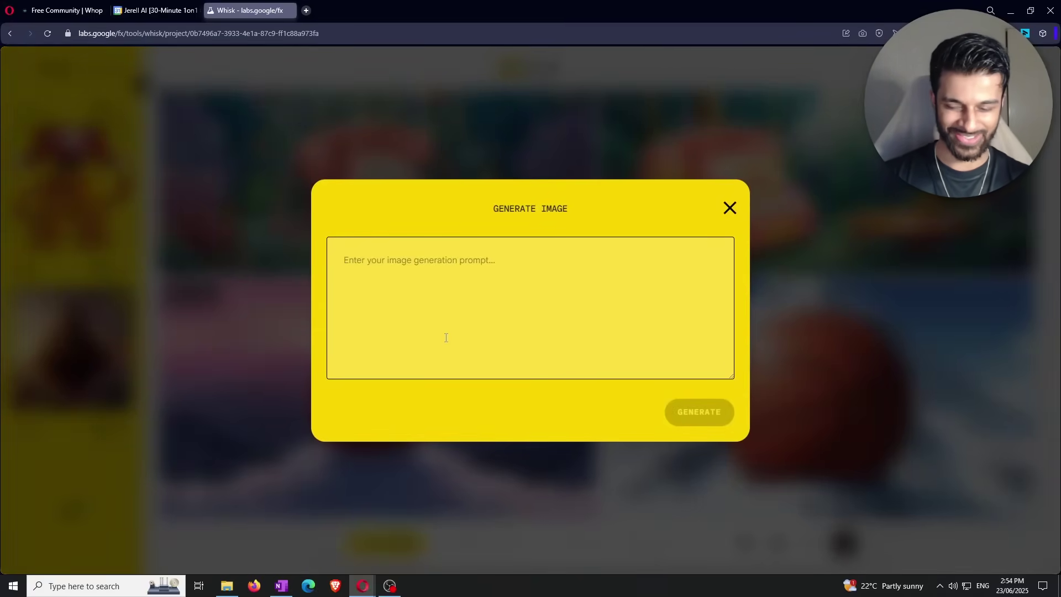
pyautogui.write('Ultra realistic')
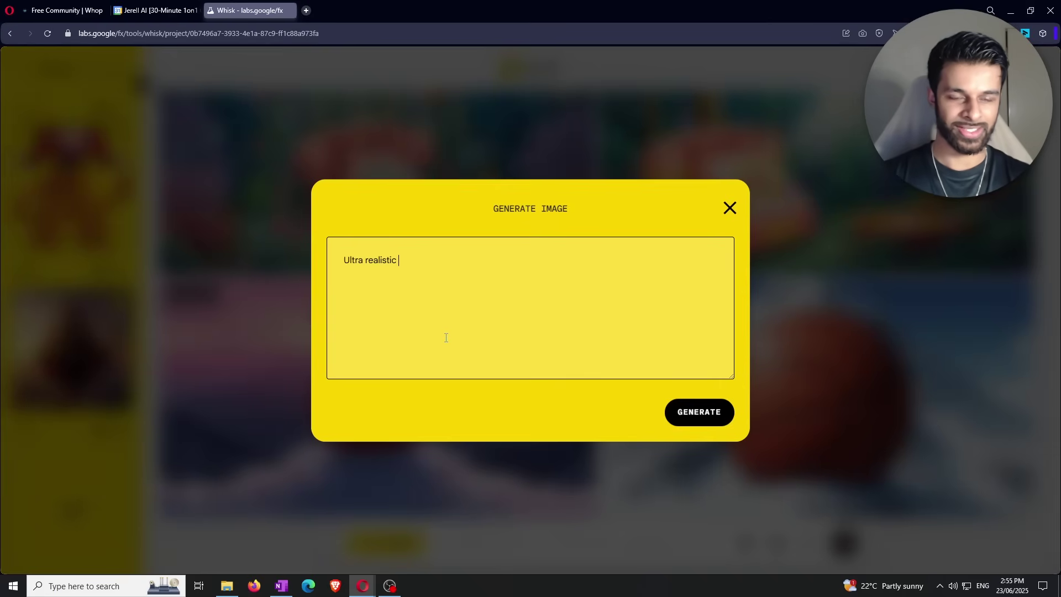
pyautogui.write(' phot')
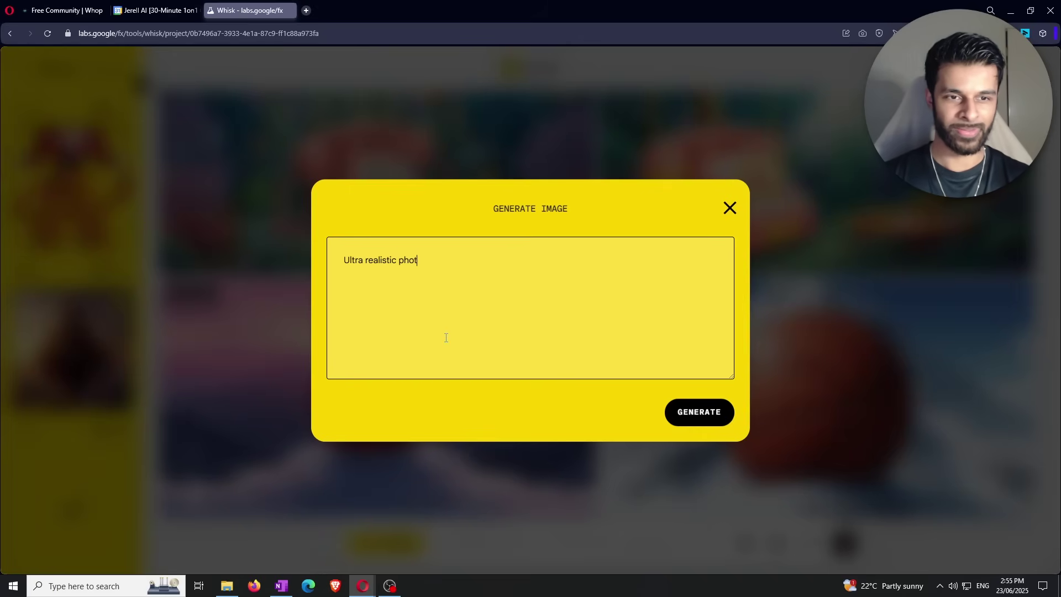
pyautogui.write('ograph')
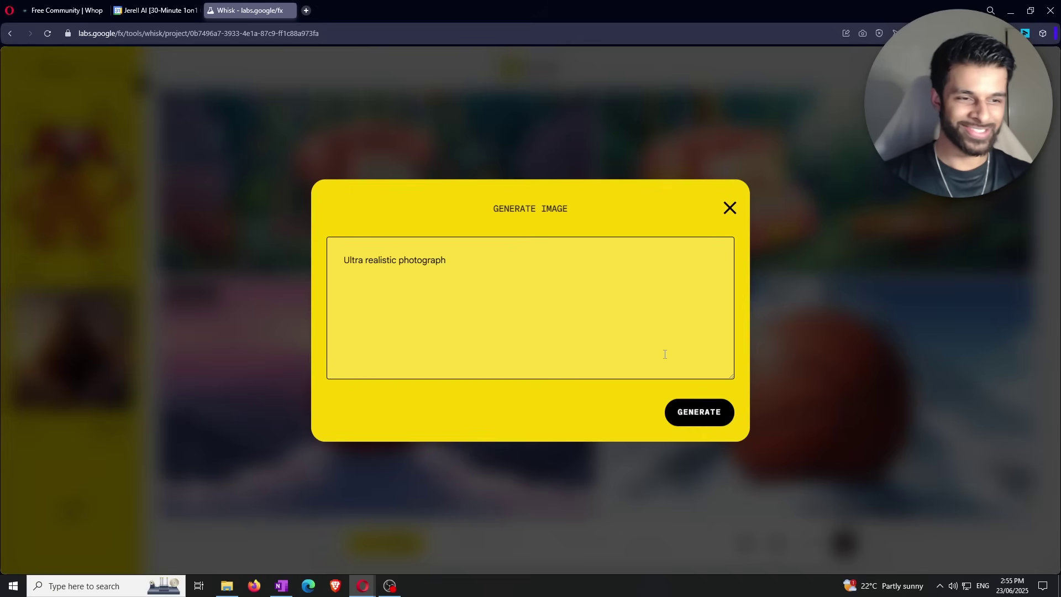
pyautogui.click(700, 412)
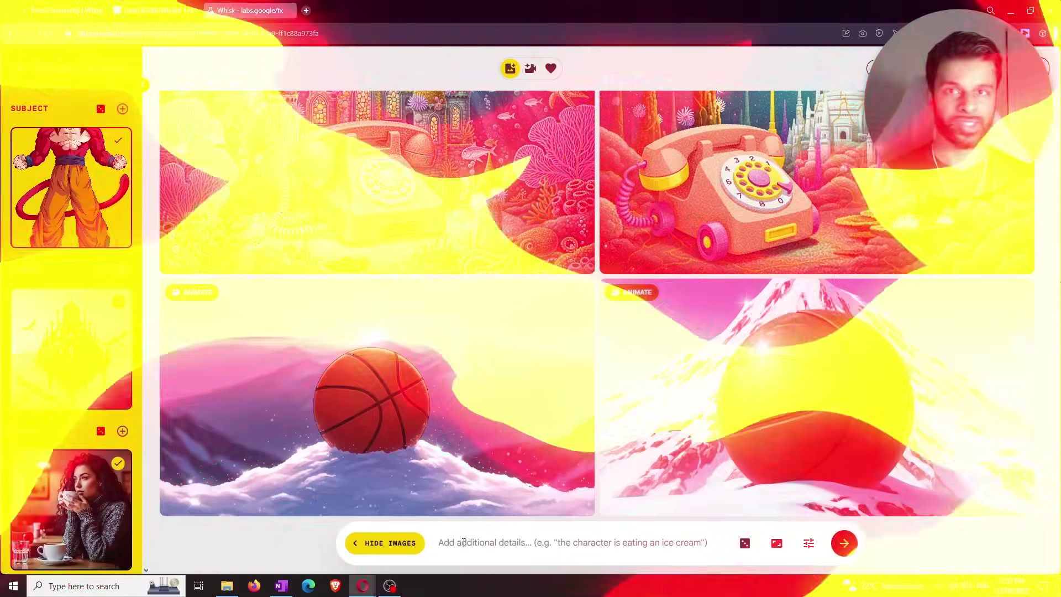
pyautogui.click(463, 543)
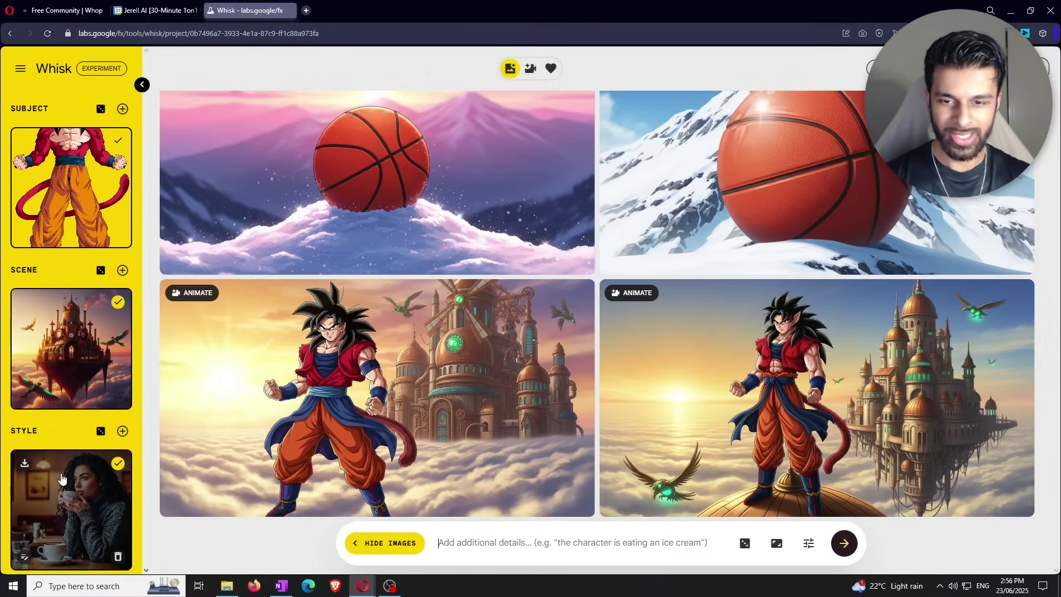
# Replace the style image's prompt with "Photorealistic" and generate new style variants
pyautogui.click(24, 559)
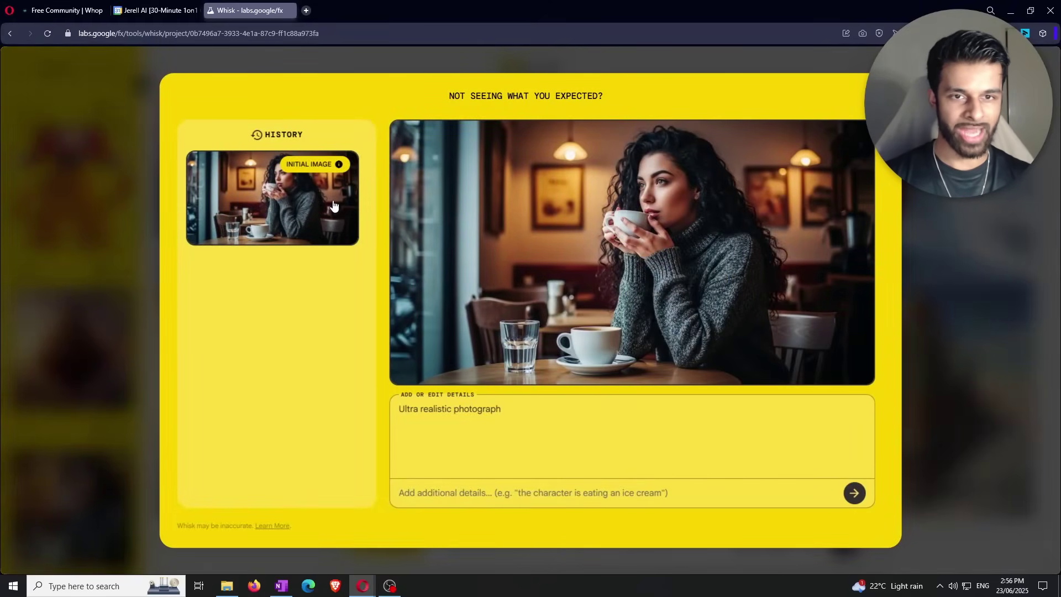
pyautogui.click(507, 446)
pyautogui.hotkey('ctrl', 'a')
pyautogui.write('P')
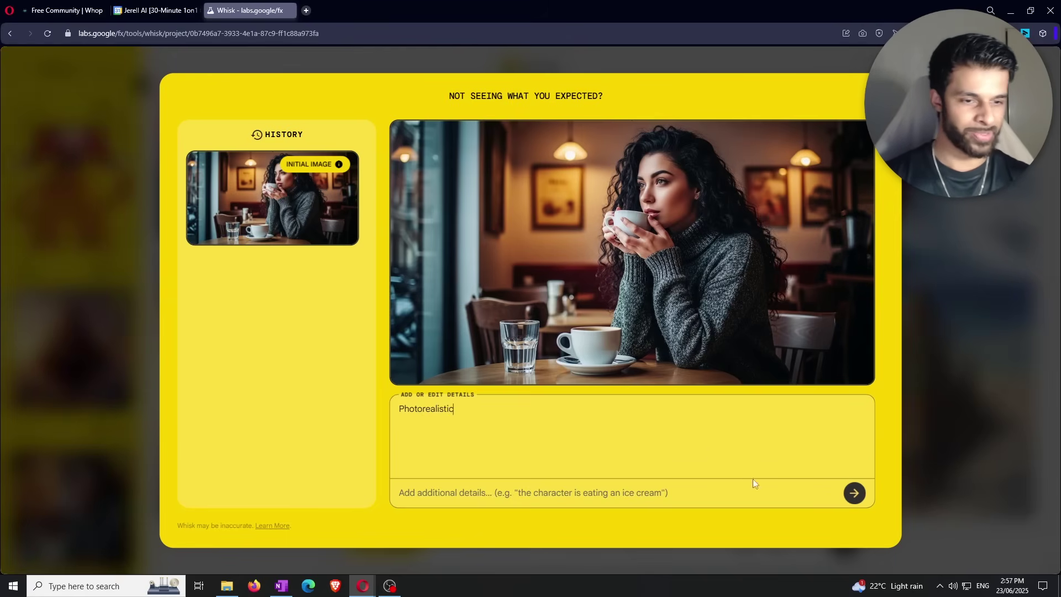
pyautogui.click(855, 492)
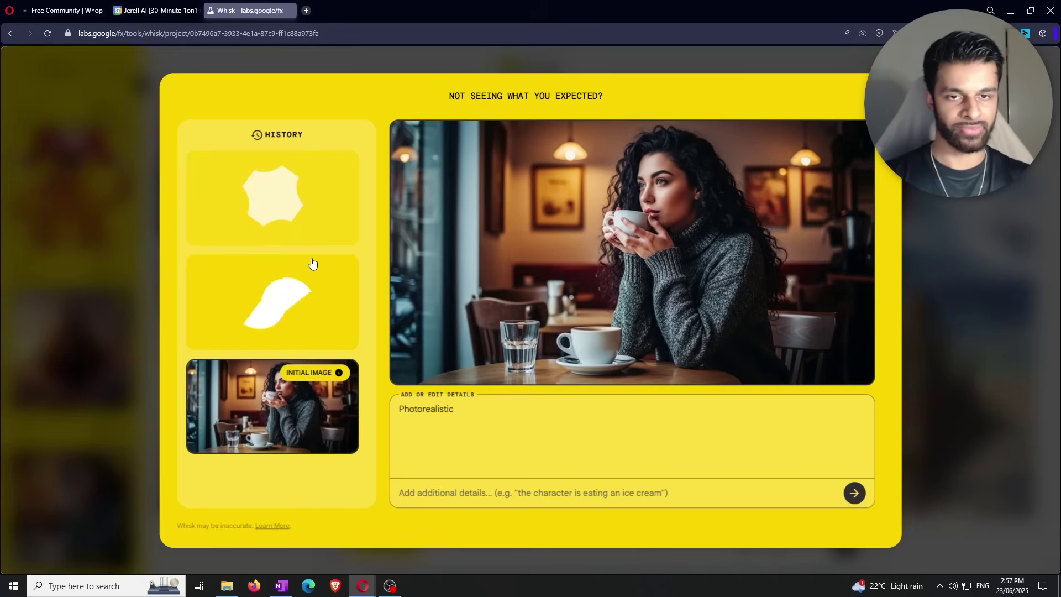
# Compare the new style variants and choose the flowering green meadow under a cloudy sky as the style image
pyautogui.click(418, 499)
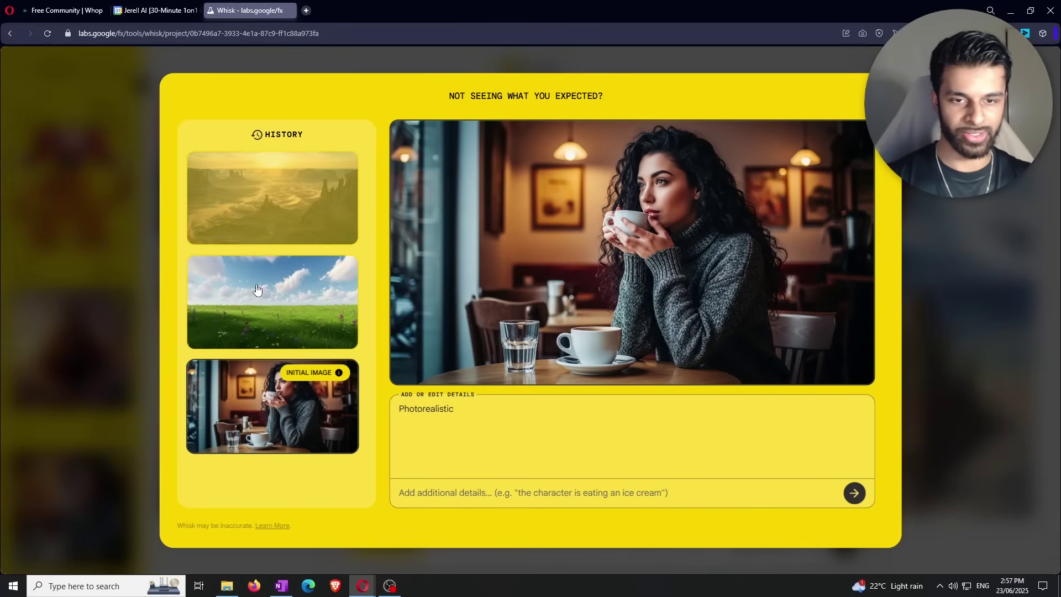
pyautogui.click(221, 323)
pyautogui.click(256, 237)
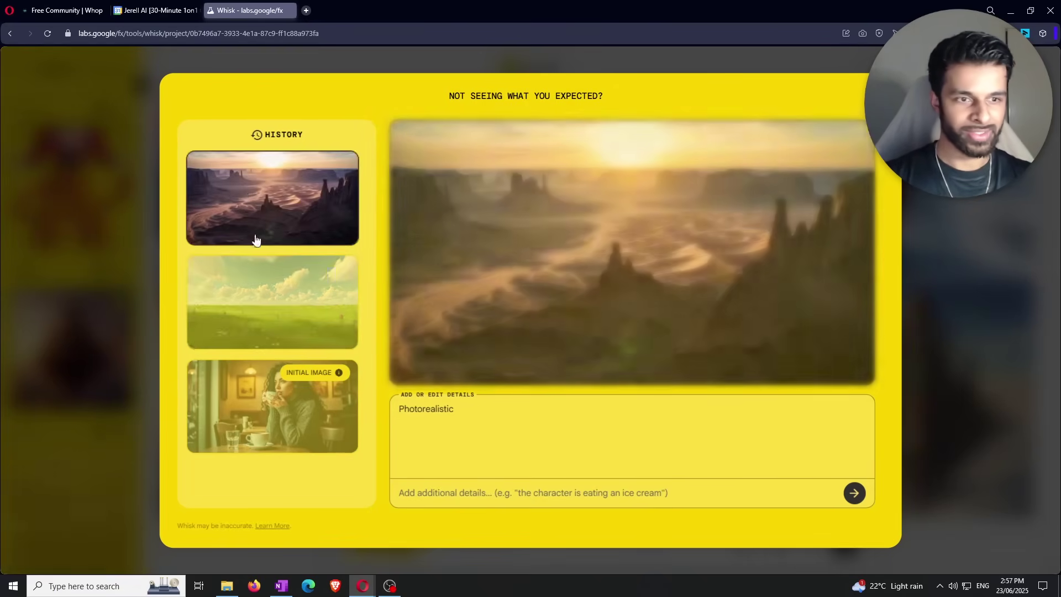
pyautogui.click(251, 298)
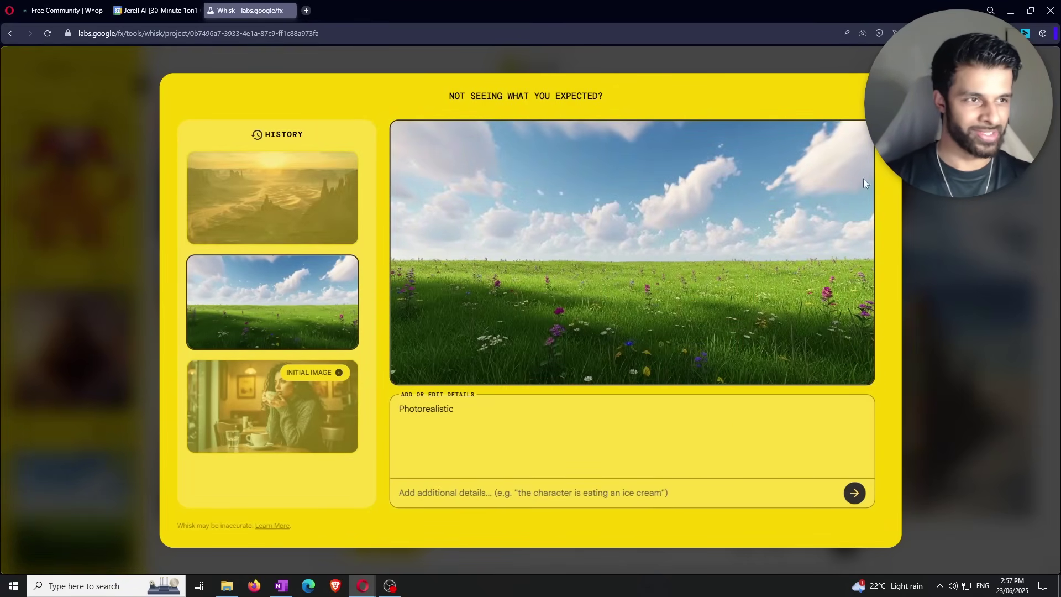
pyautogui.press('Escape')
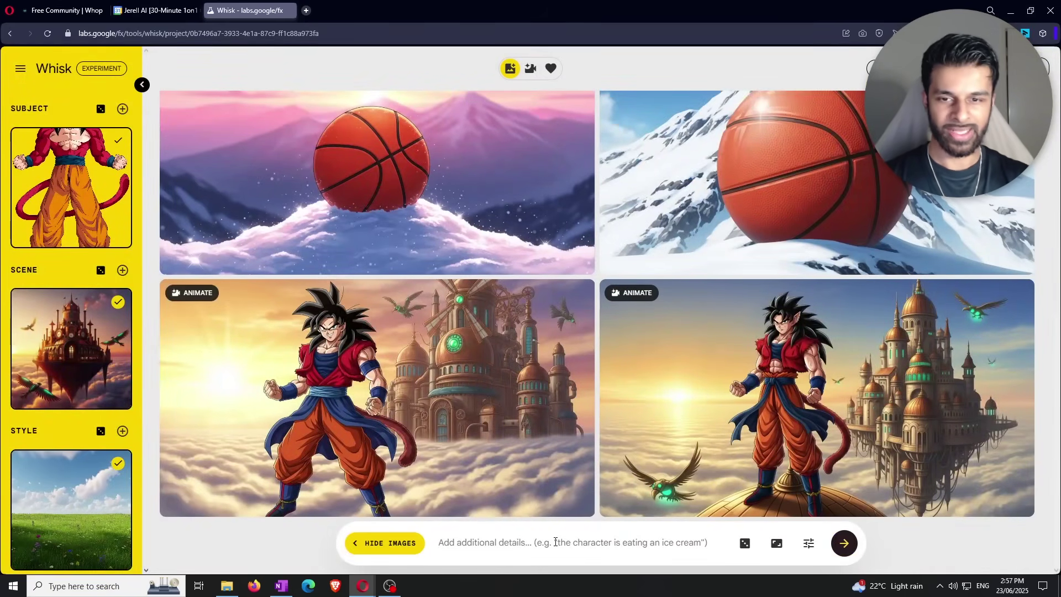
# Generate images from the Goku subject, floating castle scene and meadow style, and look over the results
pyautogui.press('Return')
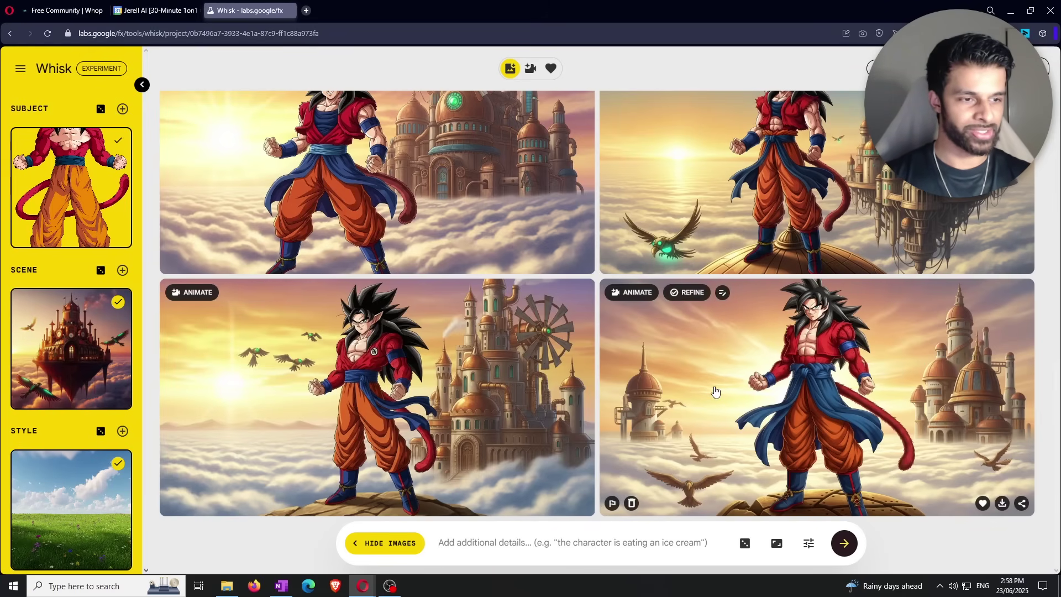
pyautogui.scroll(-2, 691, 331)
pyautogui.scroll(2, 666, 284)
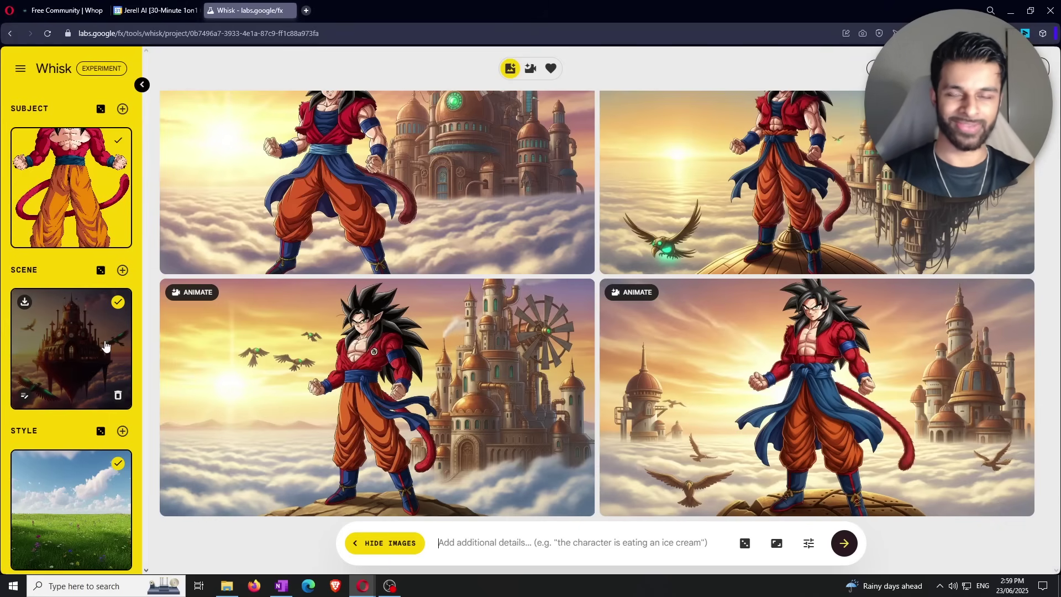
# Exclude the floating castle scene from the mix and add a second, empty subject slot
pyautogui.click(119, 304)
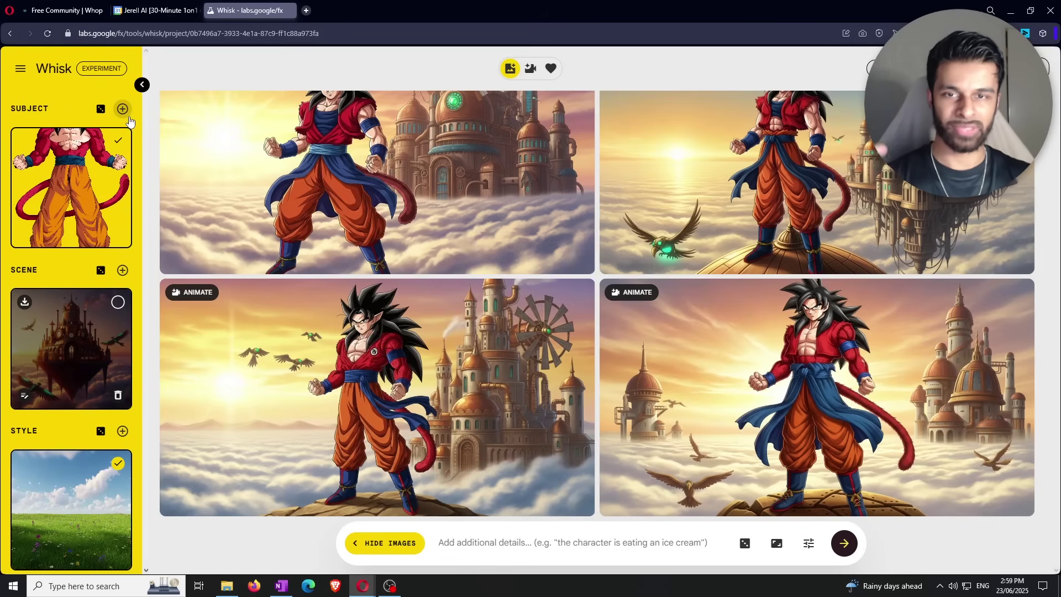
pyautogui.moveTo(120, 164)
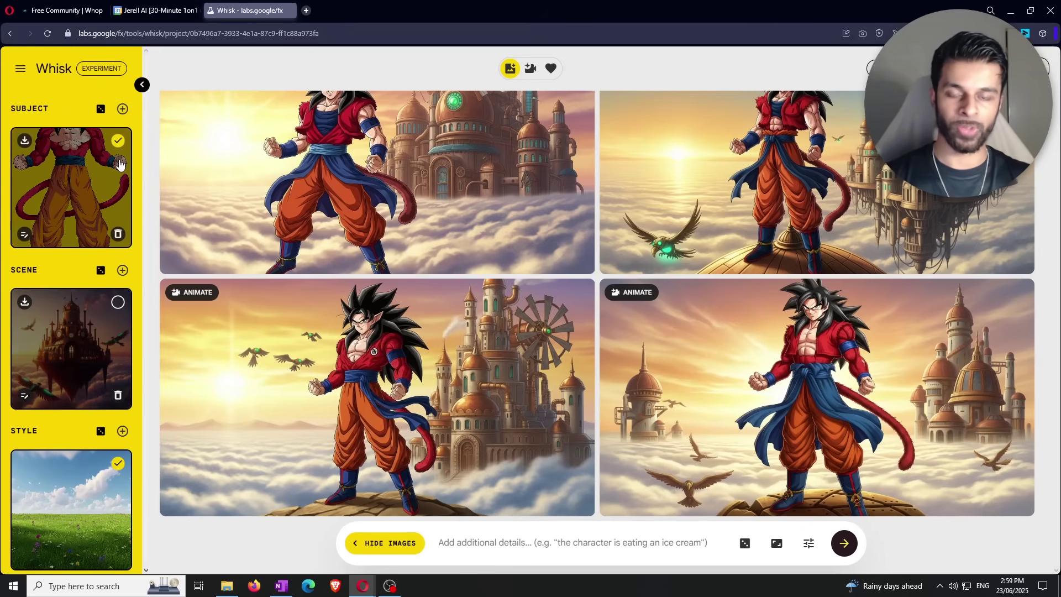
pyautogui.click(123, 111)
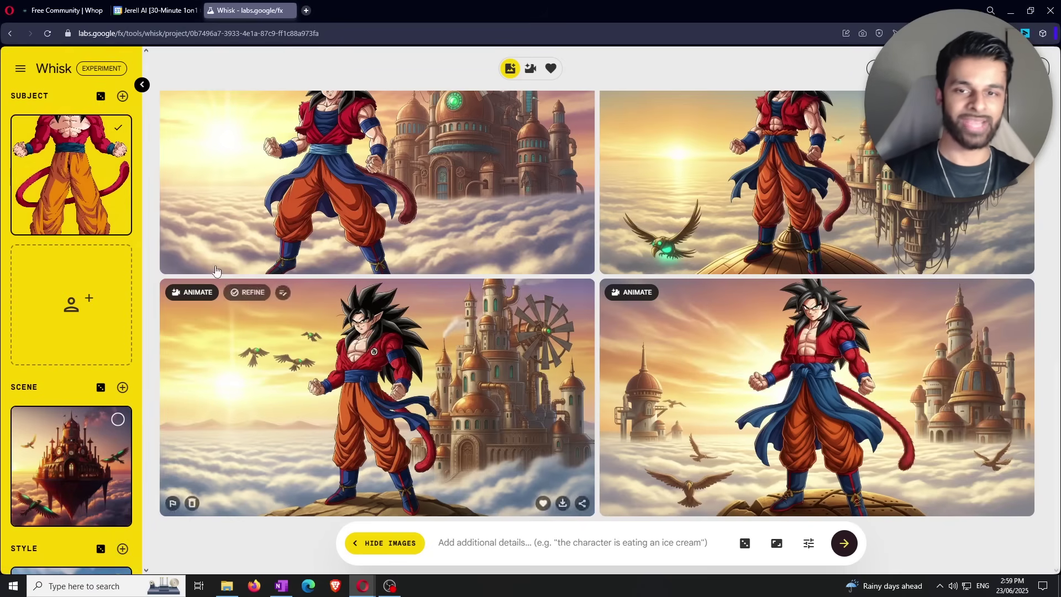
pyautogui.moveTo(67, 292)
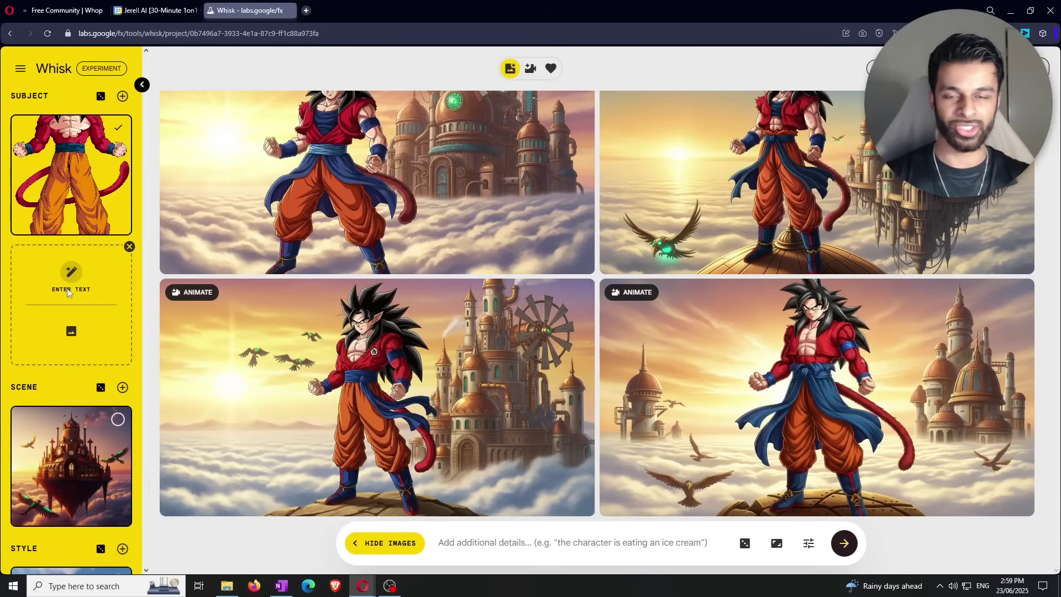
pyautogui.scroll(1, 141, 515)
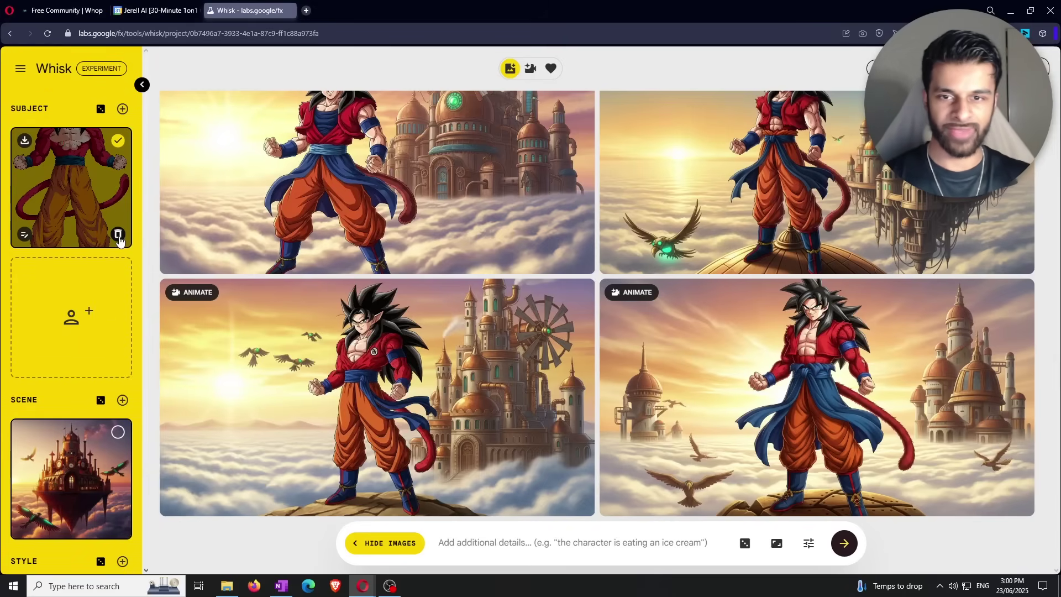
# Delete the Goku subject, the floating castle scene and the meadow style image
pyautogui.click(119, 236)
pyautogui.click(118, 397)
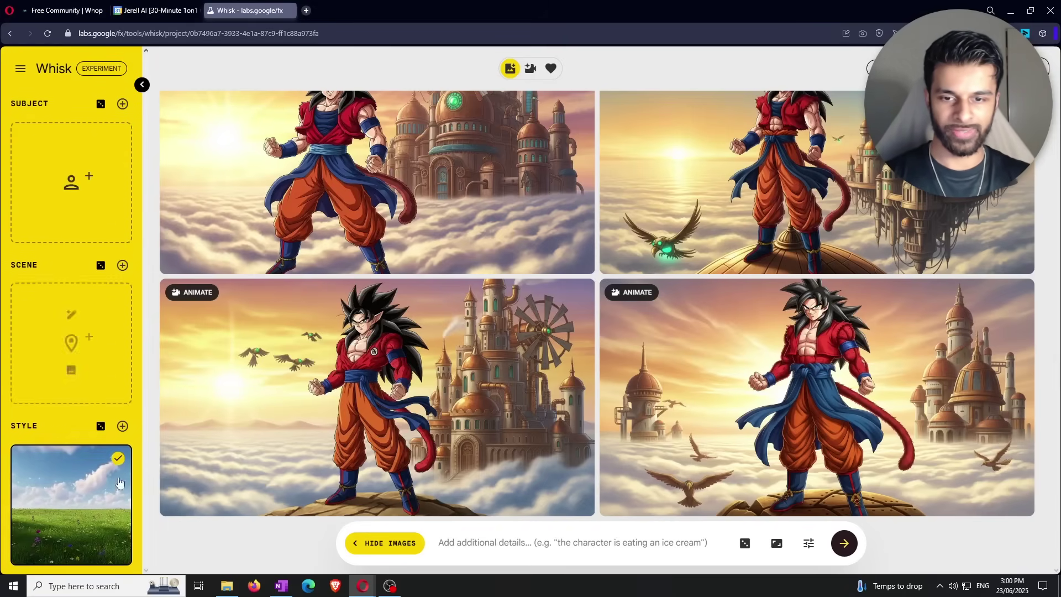
pyautogui.click(118, 552)
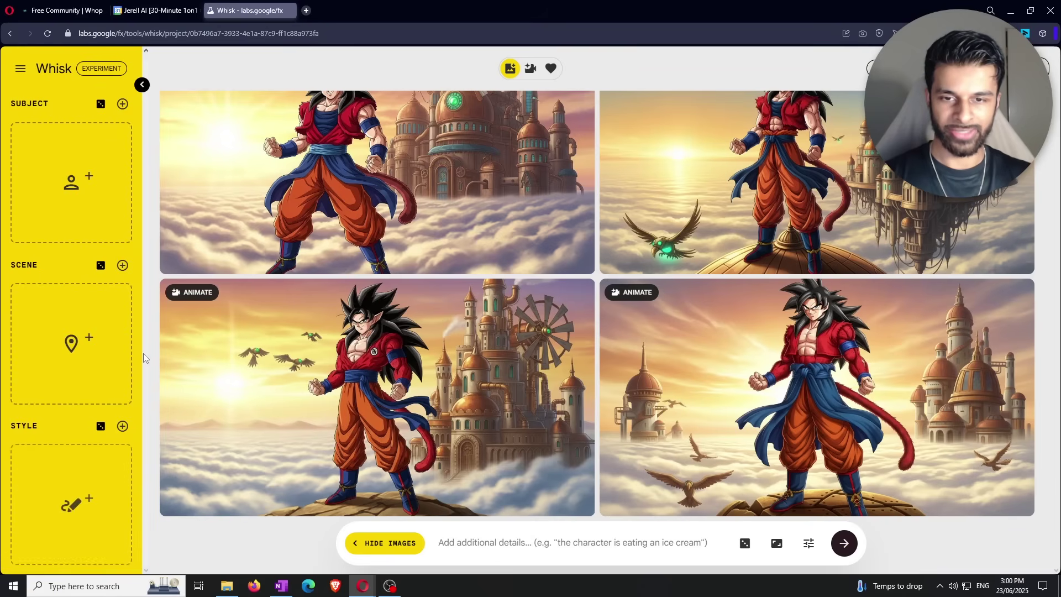
# Load the Bento Box template preset as the style image
pyautogui.click(21, 72)
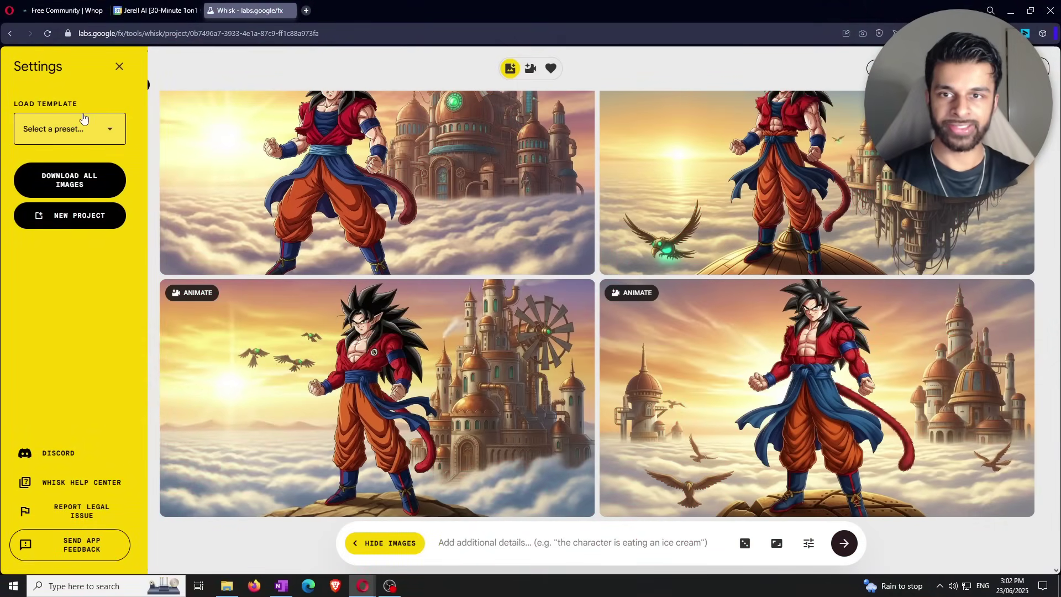
pyautogui.click(83, 118)
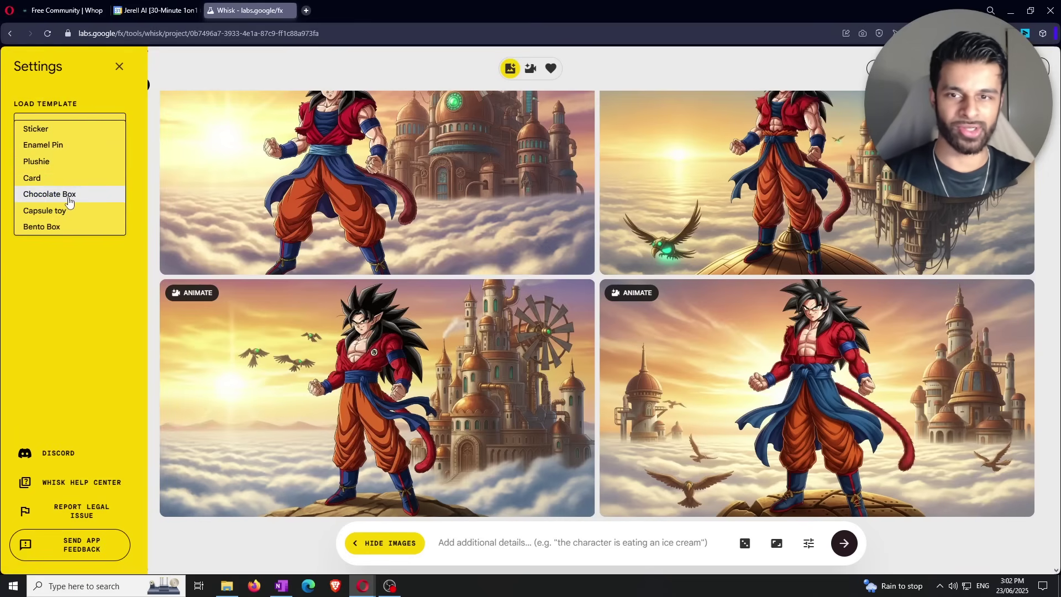
pyautogui.click(78, 227)
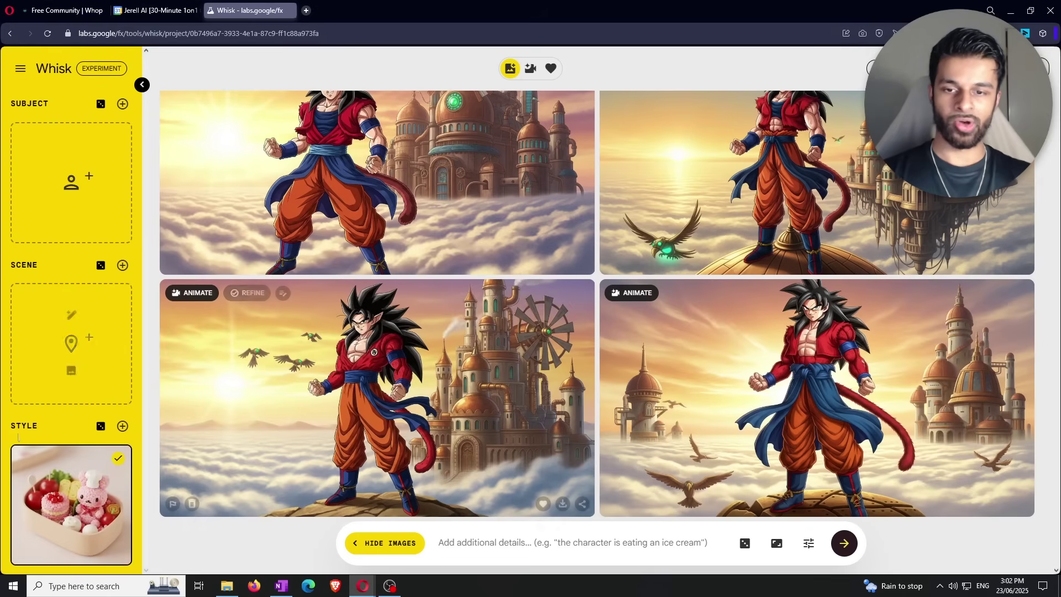
pyautogui.moveTo(68, 499)
pyautogui.moveTo(42, 178)
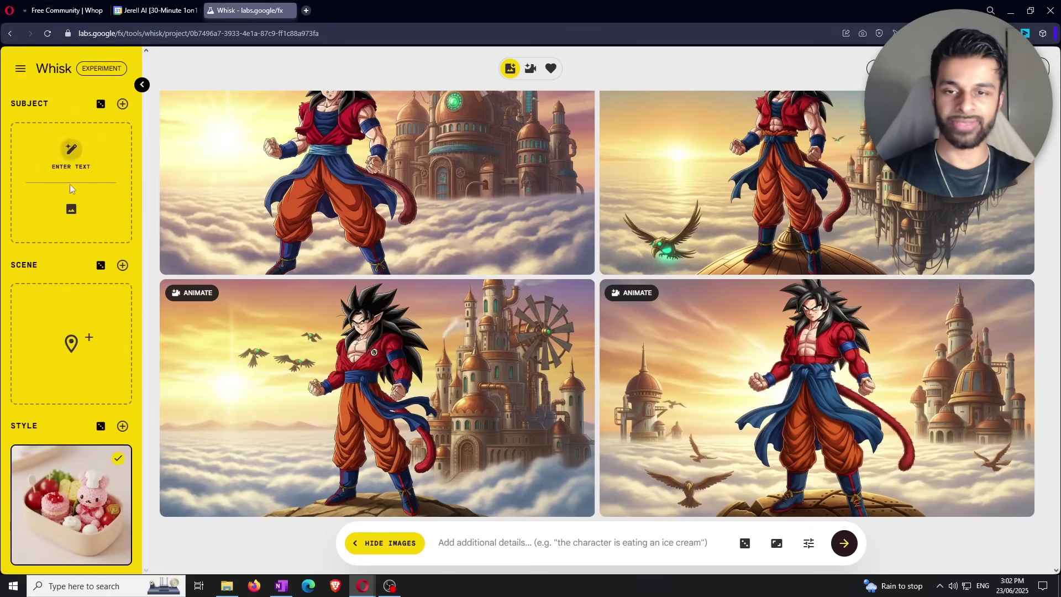
pyautogui.moveTo(55, 321)
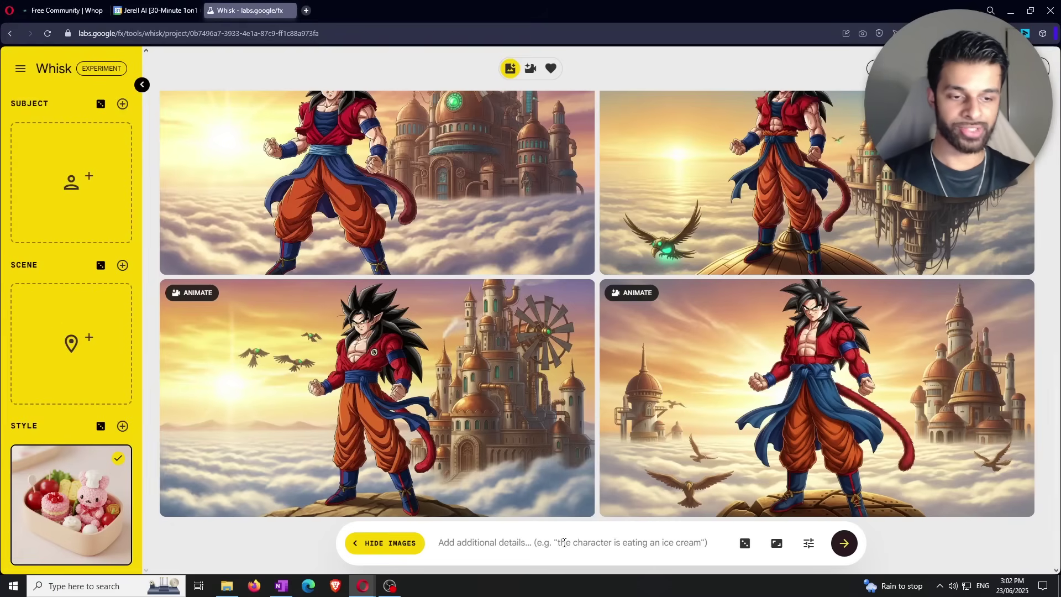
# Generate images in the bento box style from the prompt "Dragon ball z characters"
pyautogui.moveTo(555, 511)
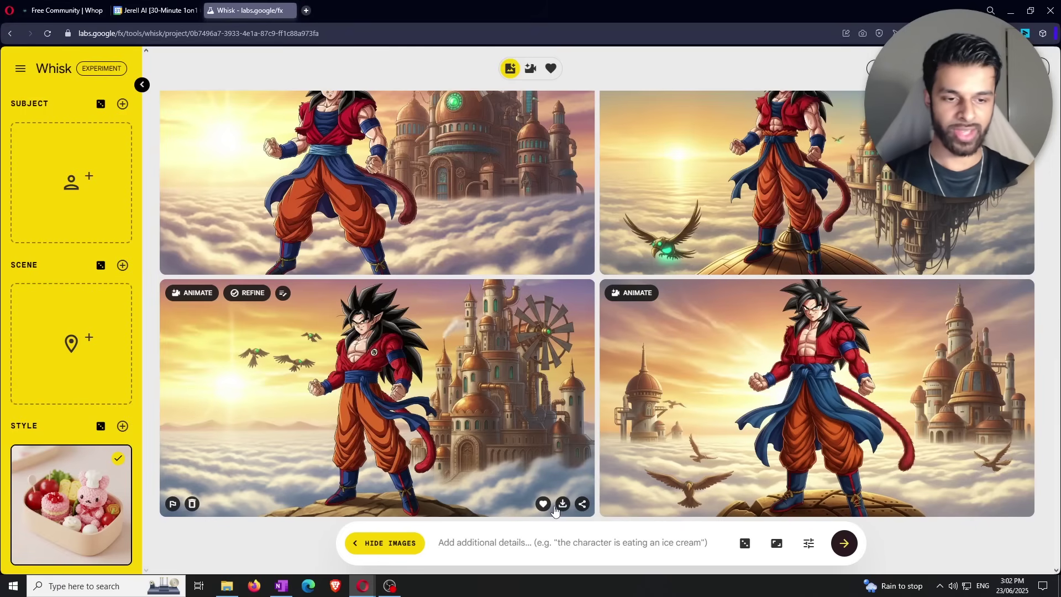
pyautogui.moveTo(691, 339)
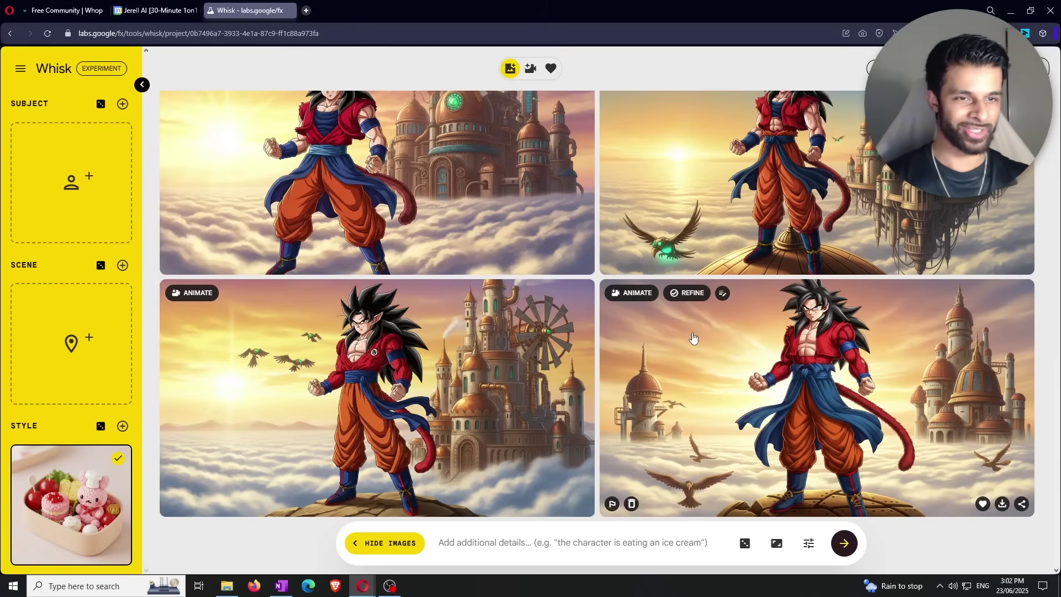
pyautogui.write('An')
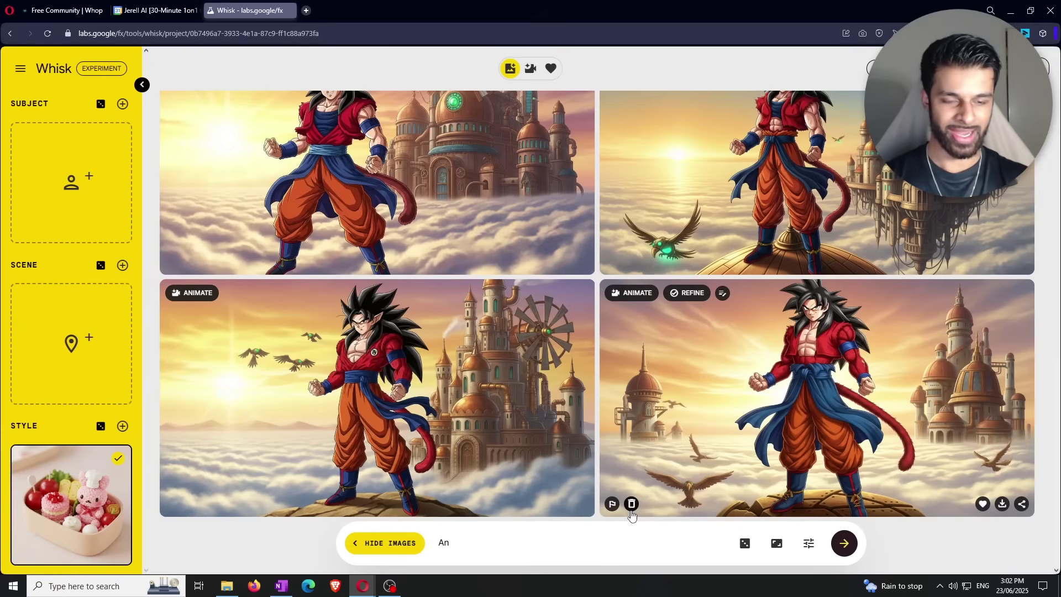
pyautogui.write('ragon ball')
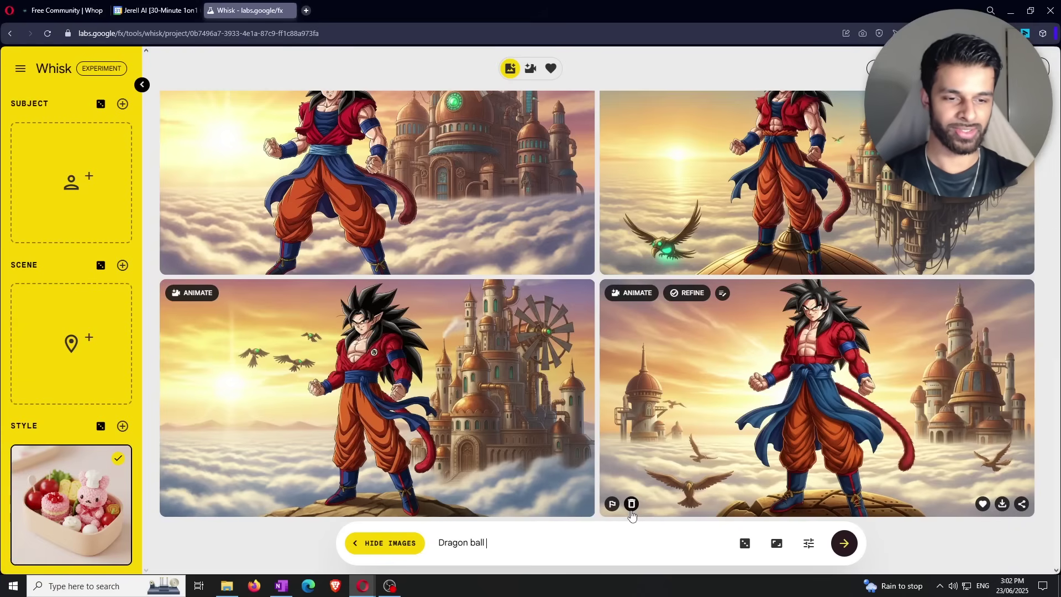
pyautogui.write(' z characters')
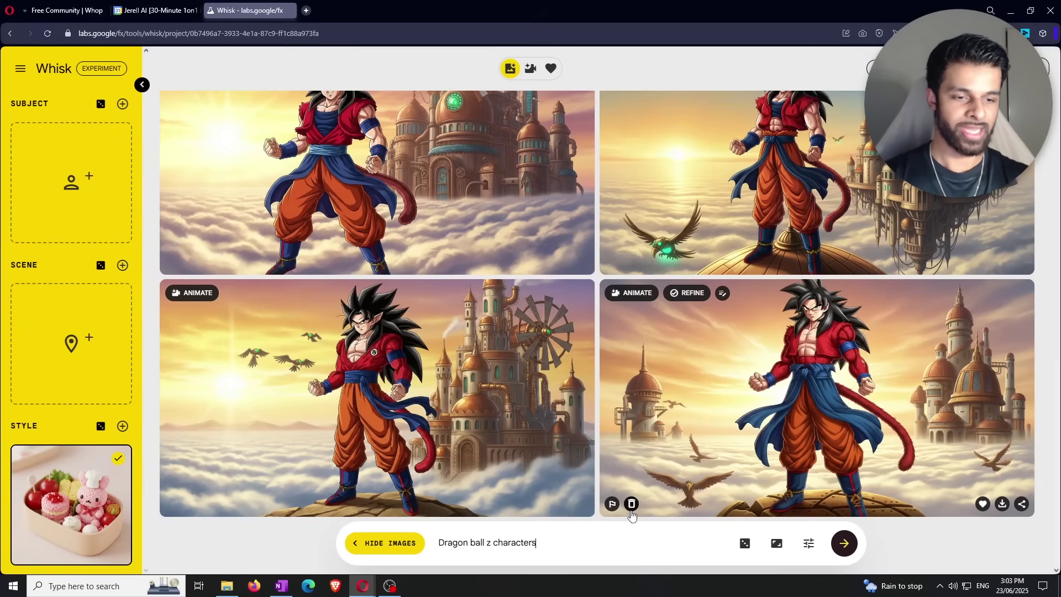
pyautogui.press('Return')
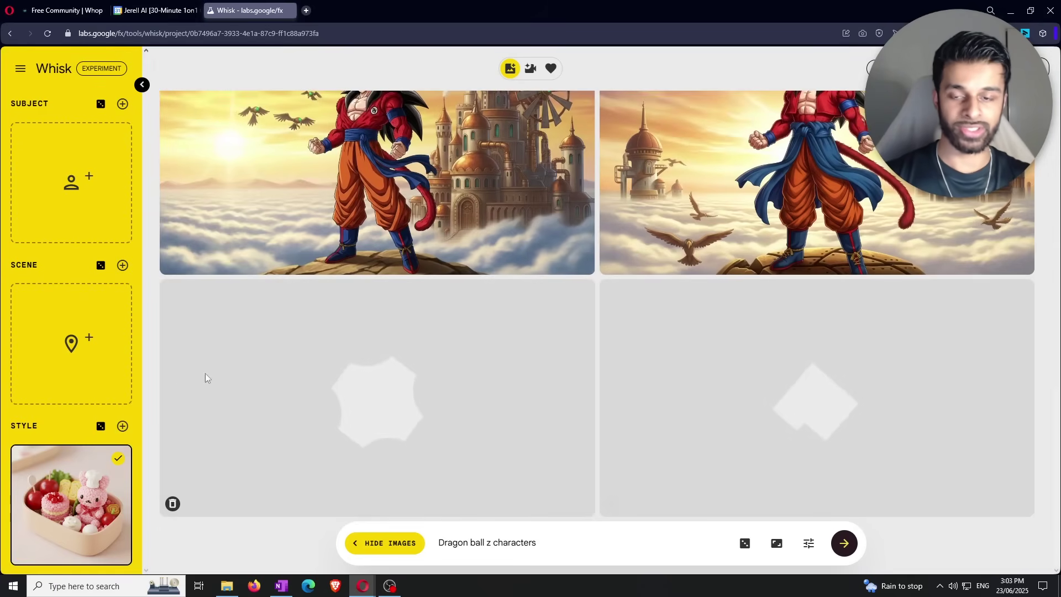
pyautogui.moveTo(96, 485)
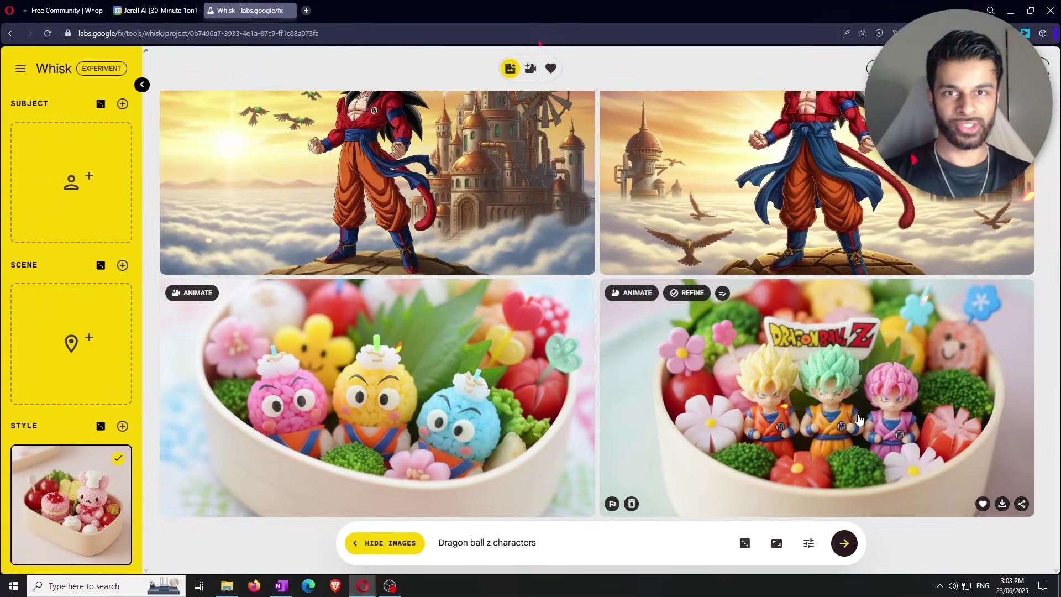
# Look over the available template presets in the settings once more
pyautogui.click(21, 69)
pyautogui.click(64, 122)
pyautogui.click(120, 67)
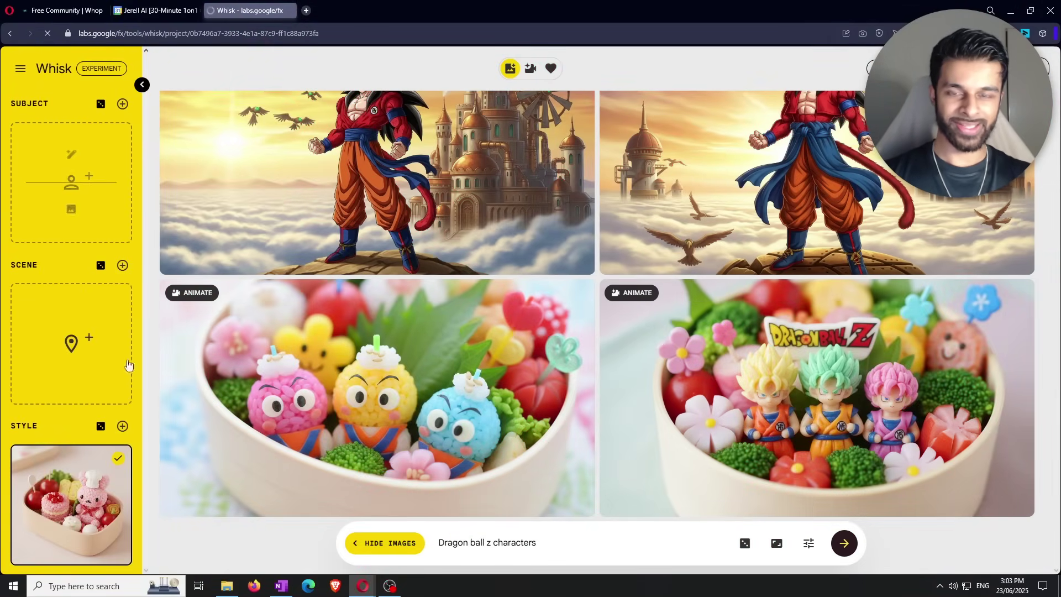
# Reload Whisk and reopen the Dragon Ball project with its subject, scene and style inputs expanded
pyautogui.click(31, 68)
pyautogui.click(556, 208)
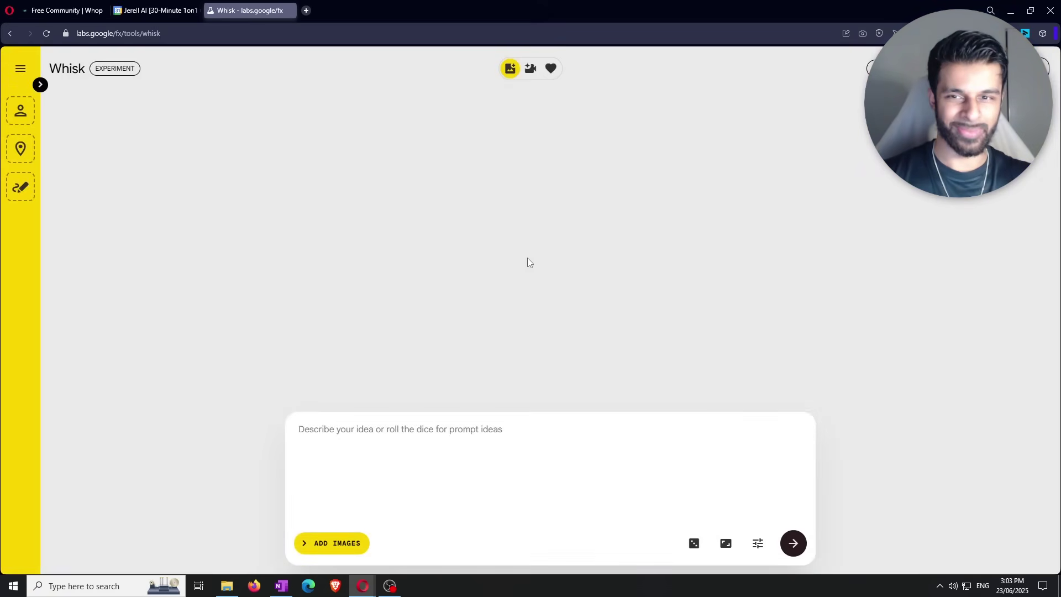
pyautogui.click(40, 84)
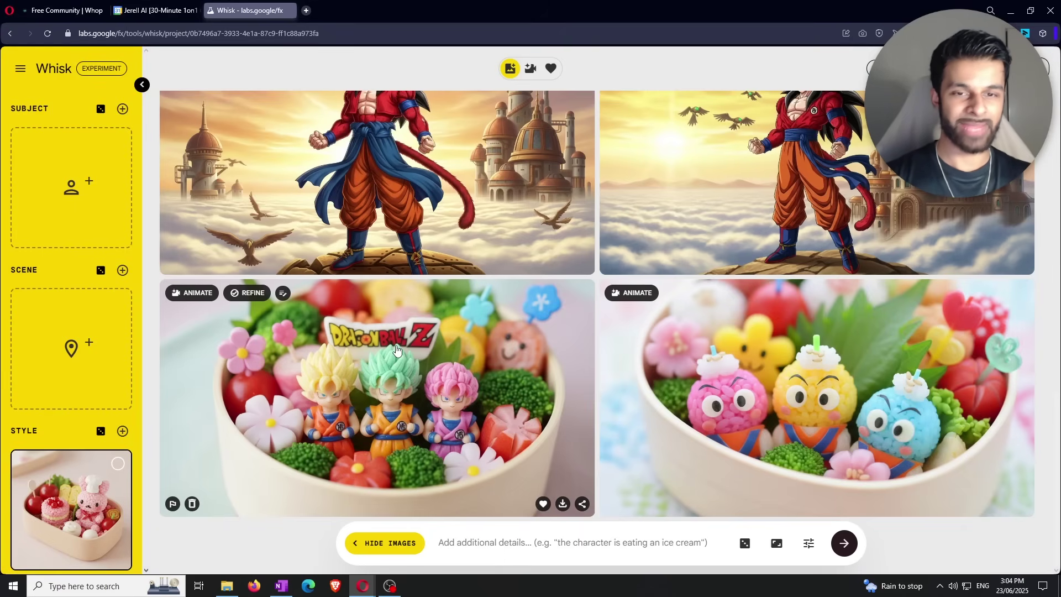
# View the 30-minute consultation booking page in Google Calendar and return to Whisk
pyautogui.click(182, 11)
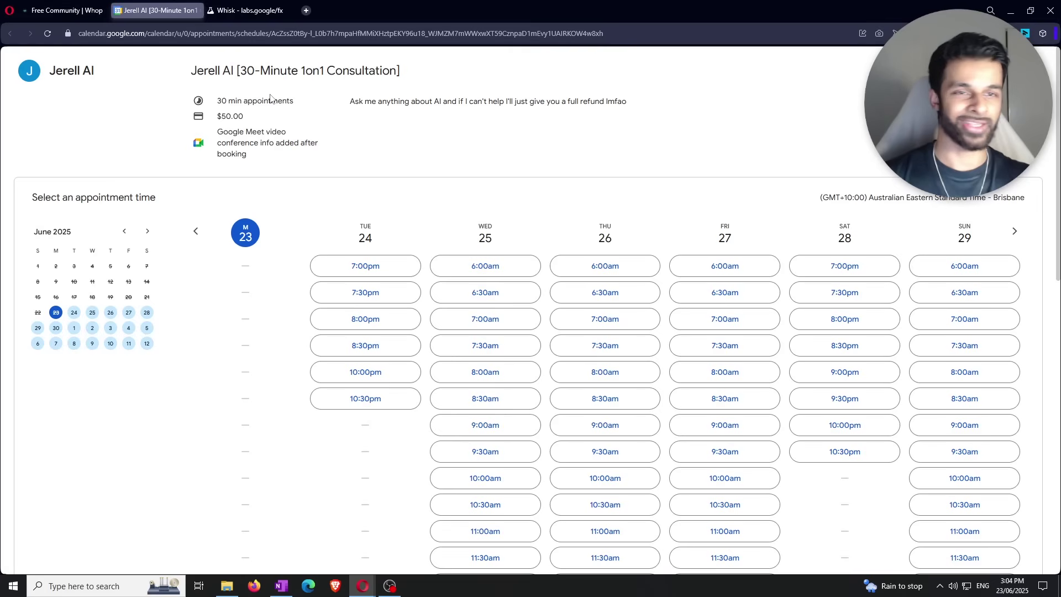
pyautogui.click(262, 6)
# Try to animate the bento image with the Dragon Ball Z sign using the prompt "Characters start floating"
pyautogui.moveTo(422, 405)
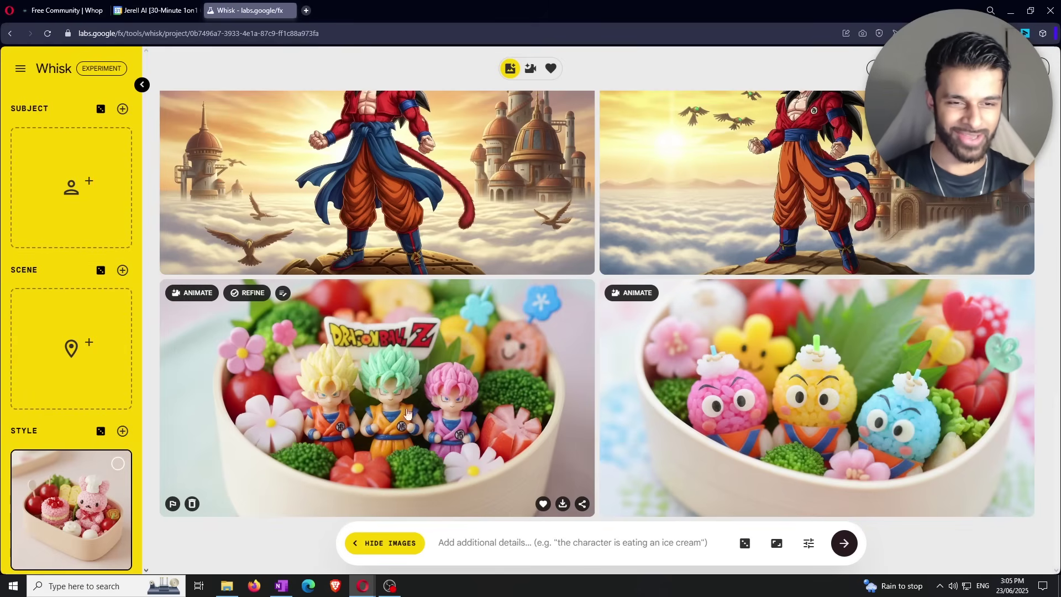
pyautogui.click(195, 294)
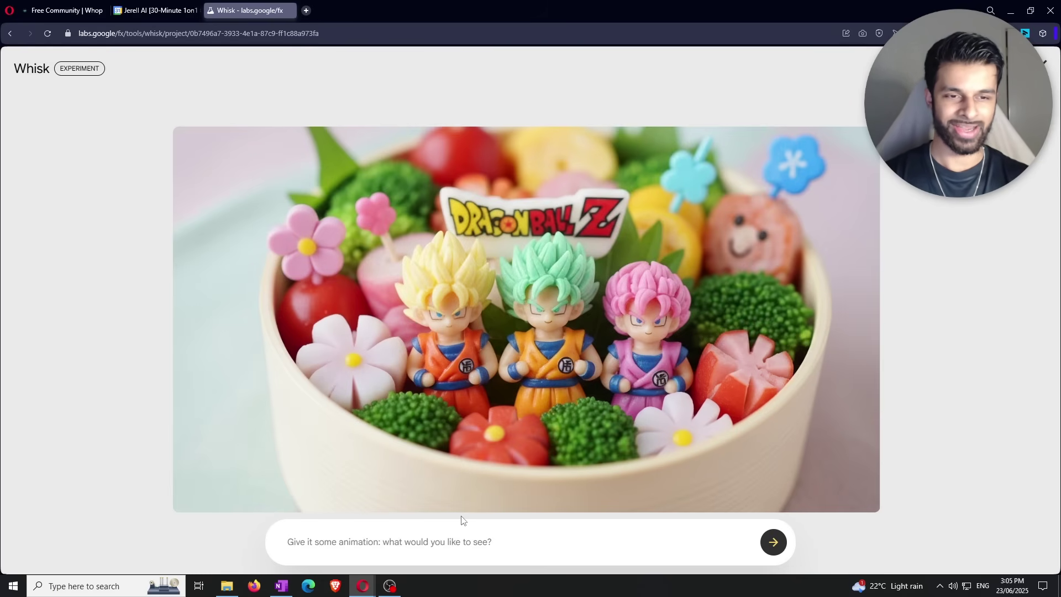
pyautogui.write('Characters ')
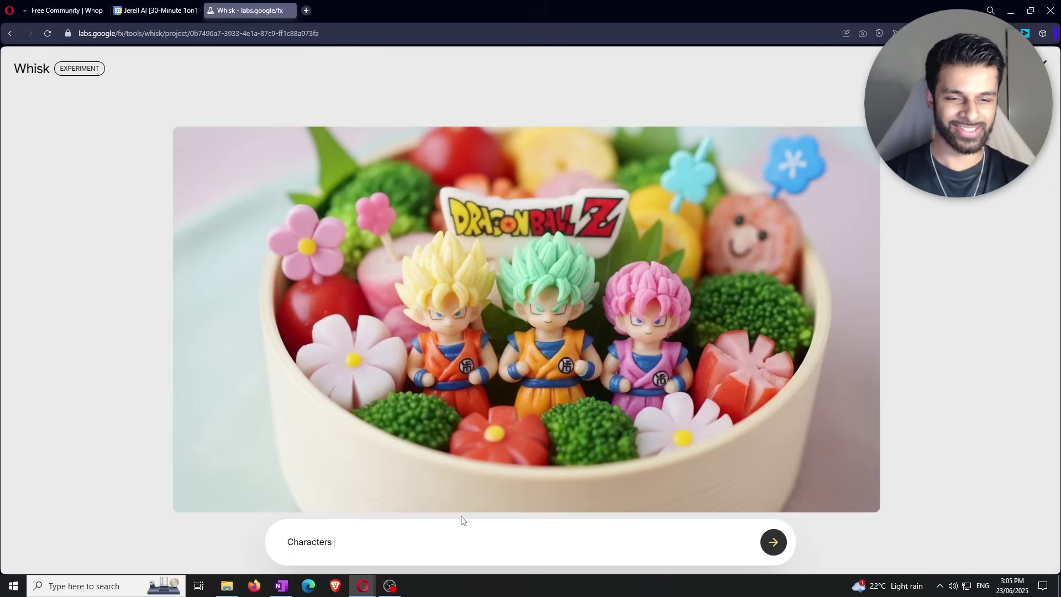
pyautogui.write('start floating')
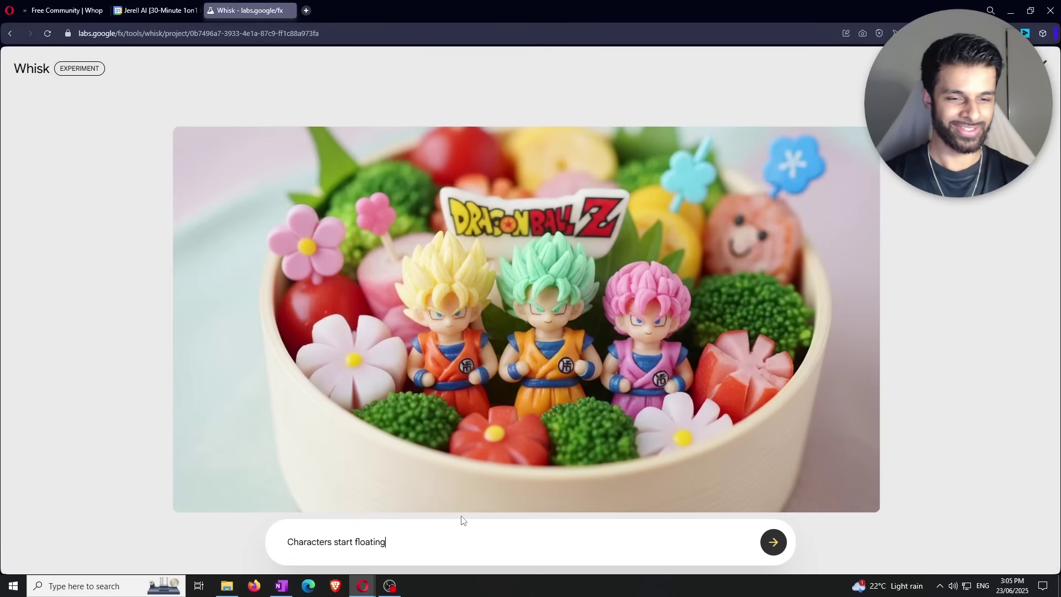
pyautogui.press('Return')
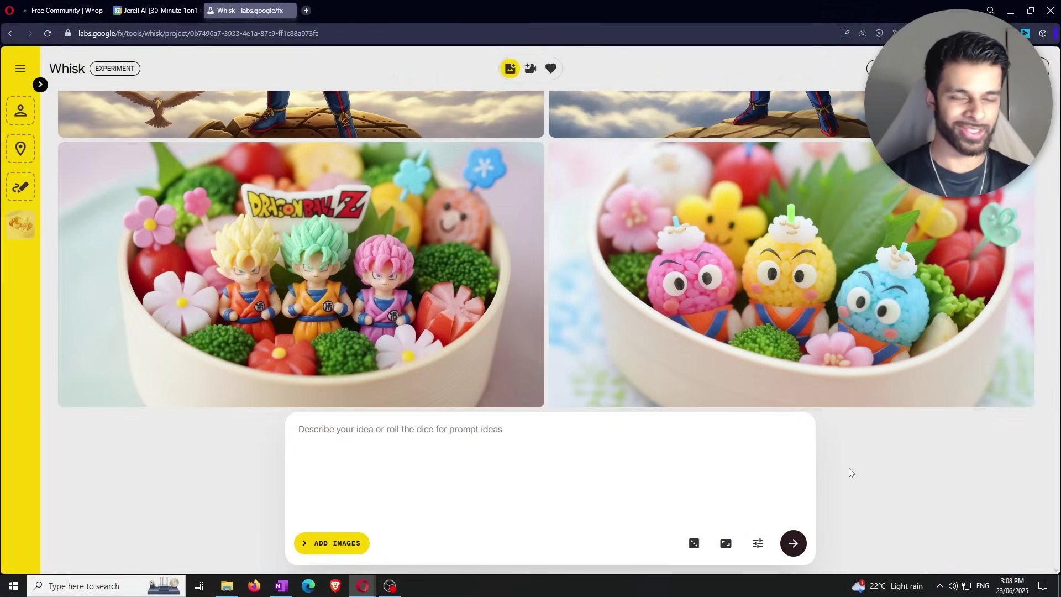
# Share the Dragon Ball Z bento image, open labs.google/fx/tools/whisk/share/1ni5auqbgg000 and make an own version of the shared recipe
pyautogui.moveTo(356, 305)
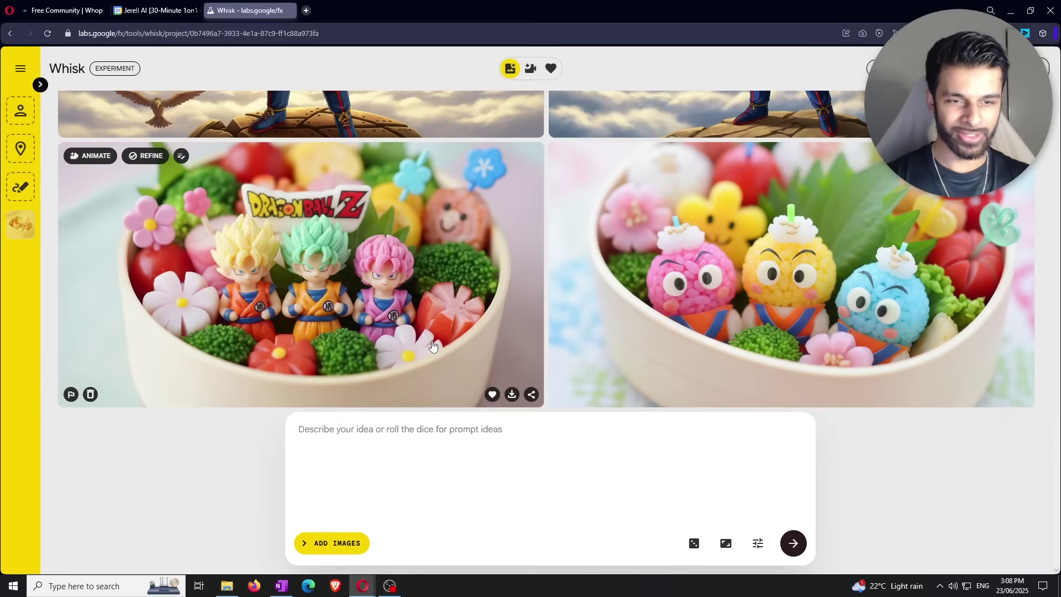
pyautogui.click(532, 395)
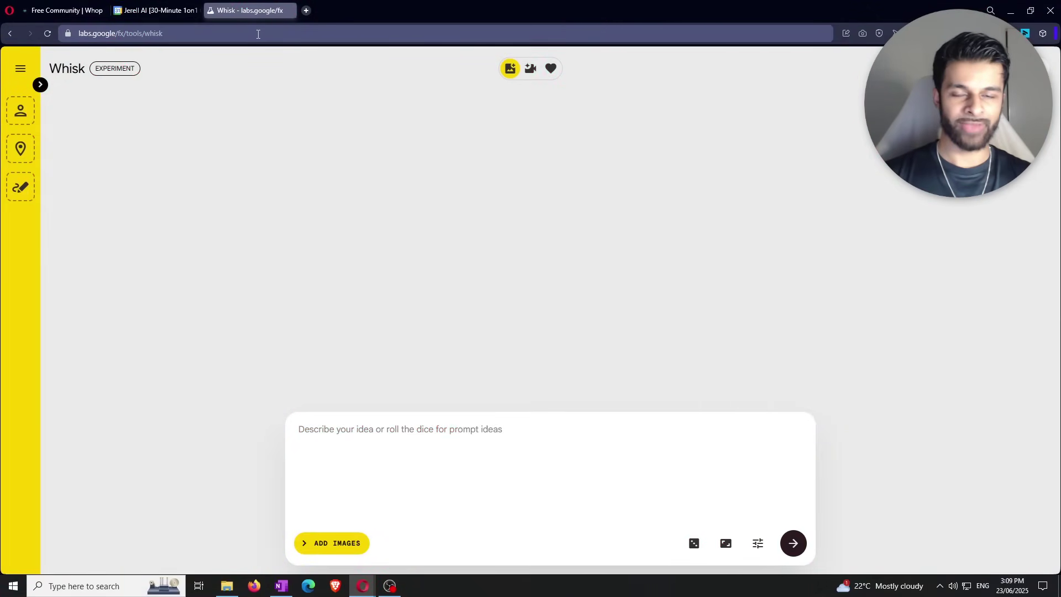
pyautogui.click(258, 34)
pyautogui.write('https://labs.google/fx/tools/whisk/share/1ni5auqbgg000')
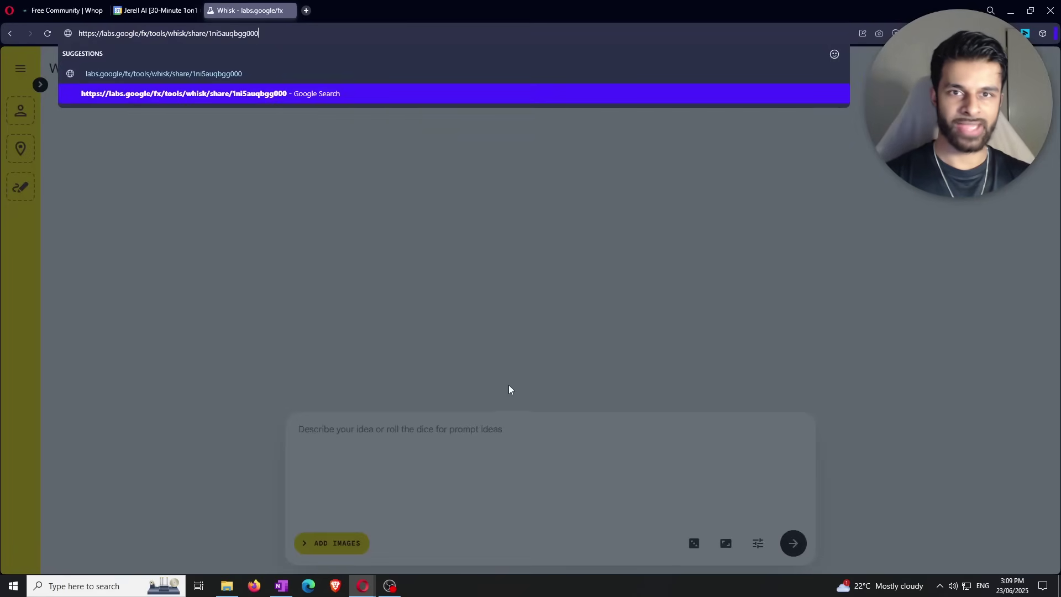
pyautogui.press('Return')
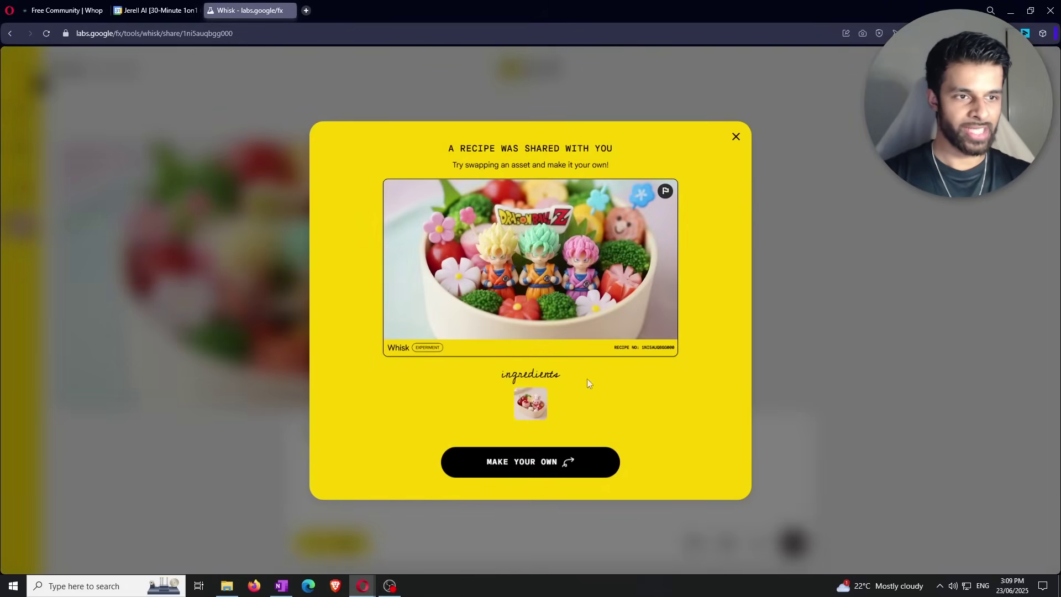
pyautogui.click(569, 462)
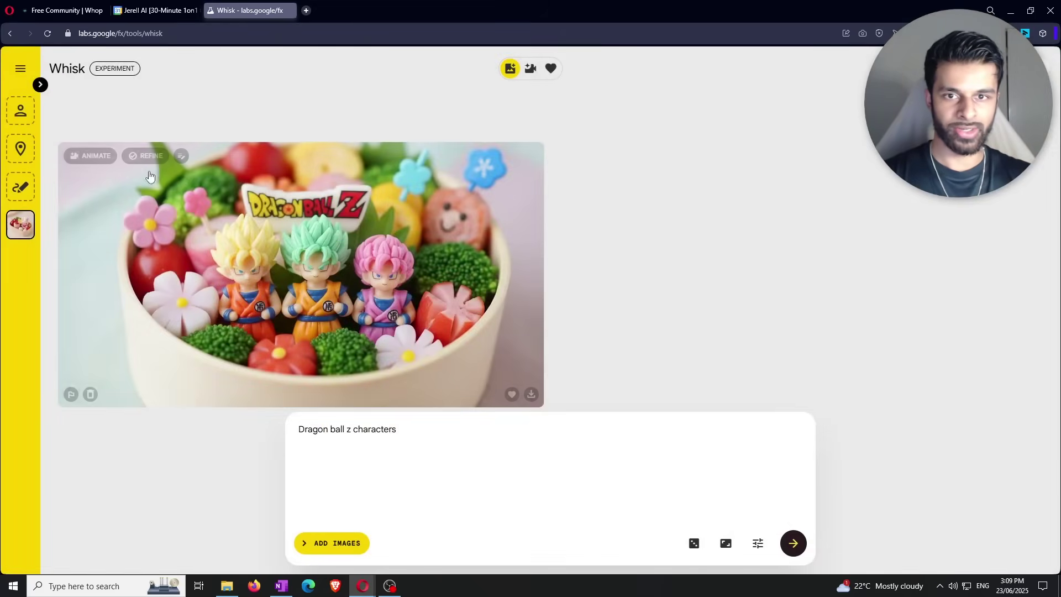
# Animate the Dragon Ball Z bento image with the prompt "Characters start floating"
pyautogui.click(92, 157)
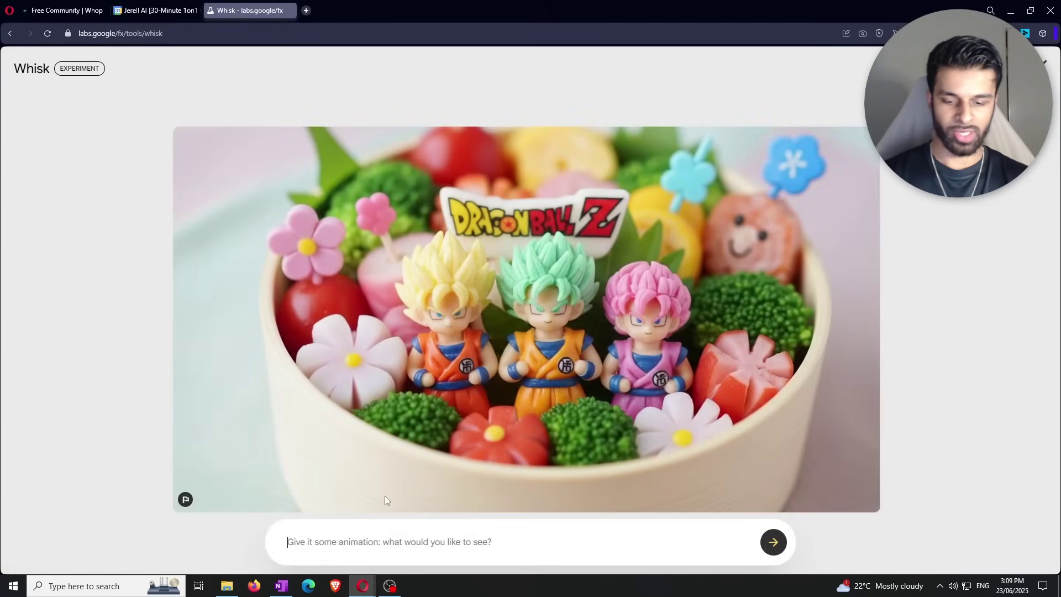
pyautogui.write('Characters start floating')
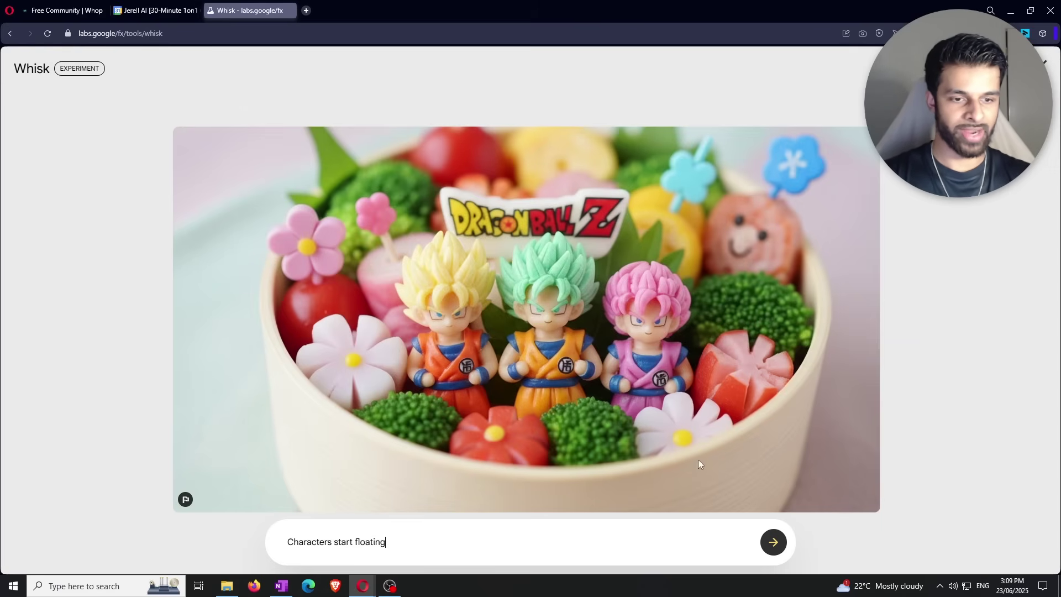
pyautogui.click(774, 543)
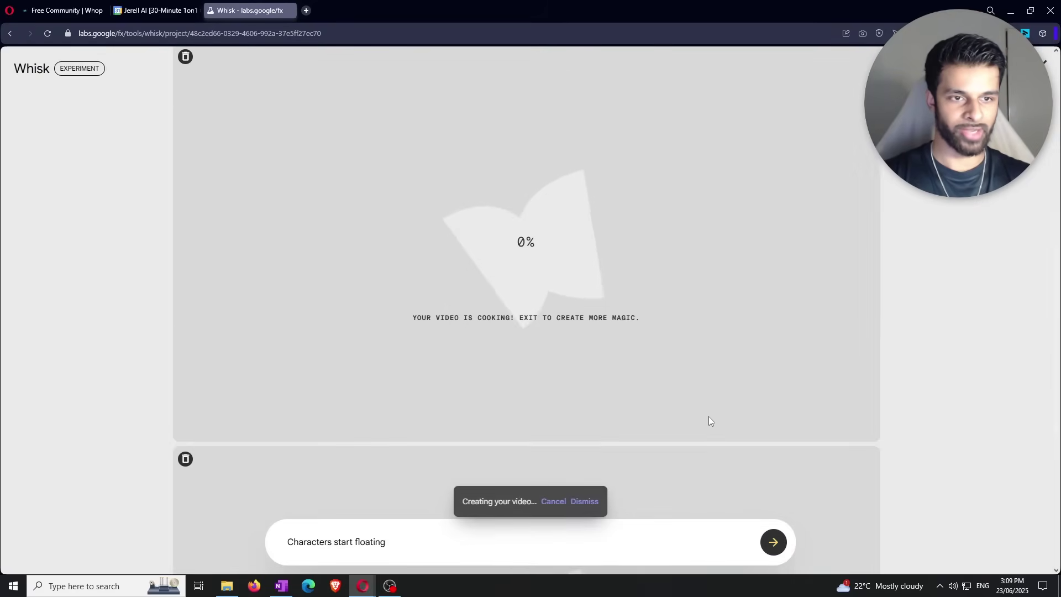
pyautogui.scroll(5, 719, 340)
pyautogui.scroll(-4, 642, 340)
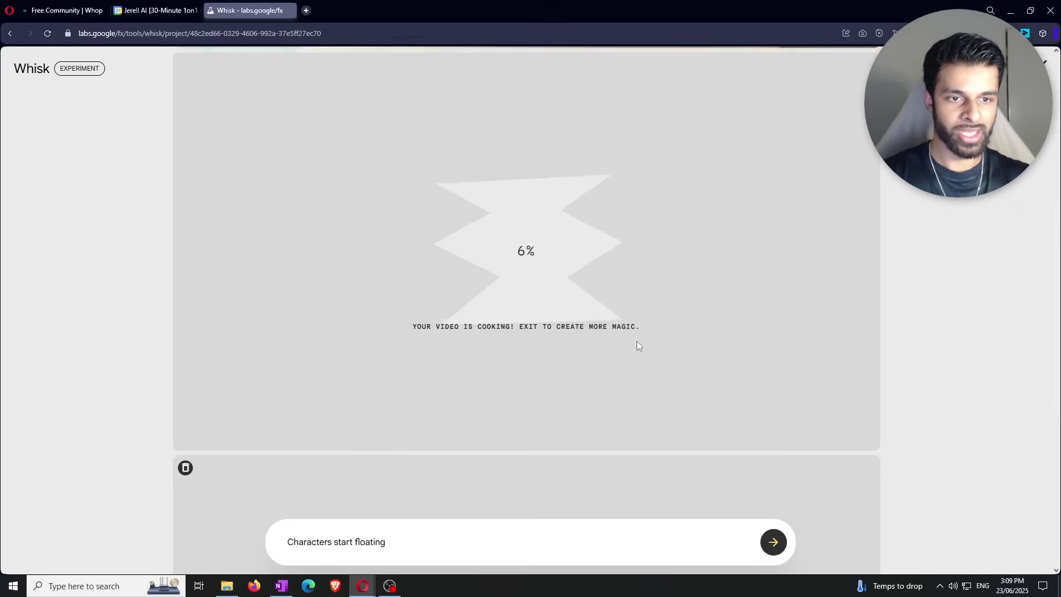
pyautogui.scroll(-2, 637, 340)
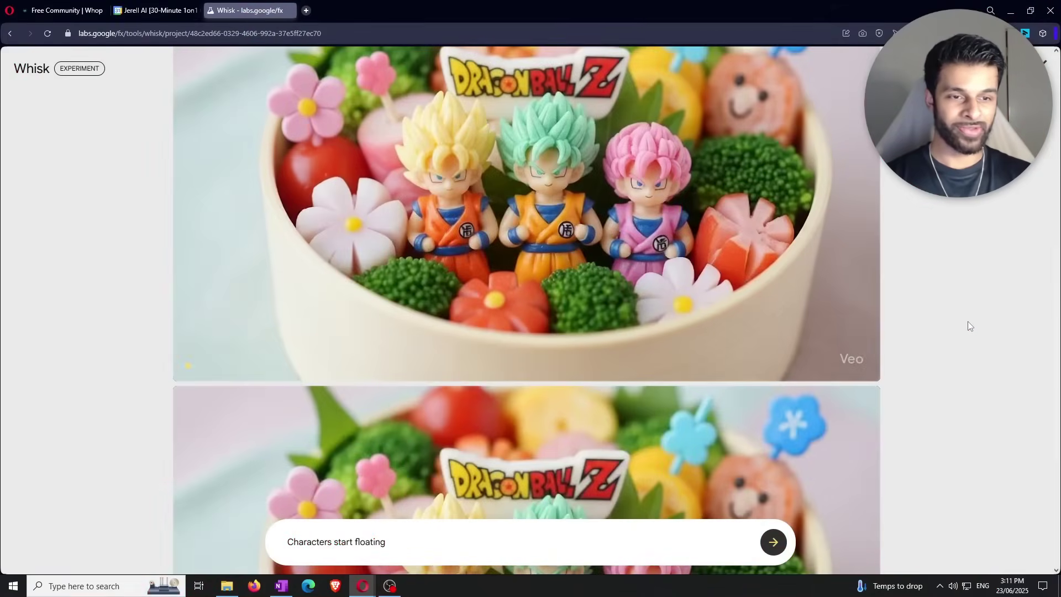
# Play a generated video of the floating characters, compare it with the original bento image and the other clip, and return to the image gallery
pyautogui.scroll(-5, 967, 326)
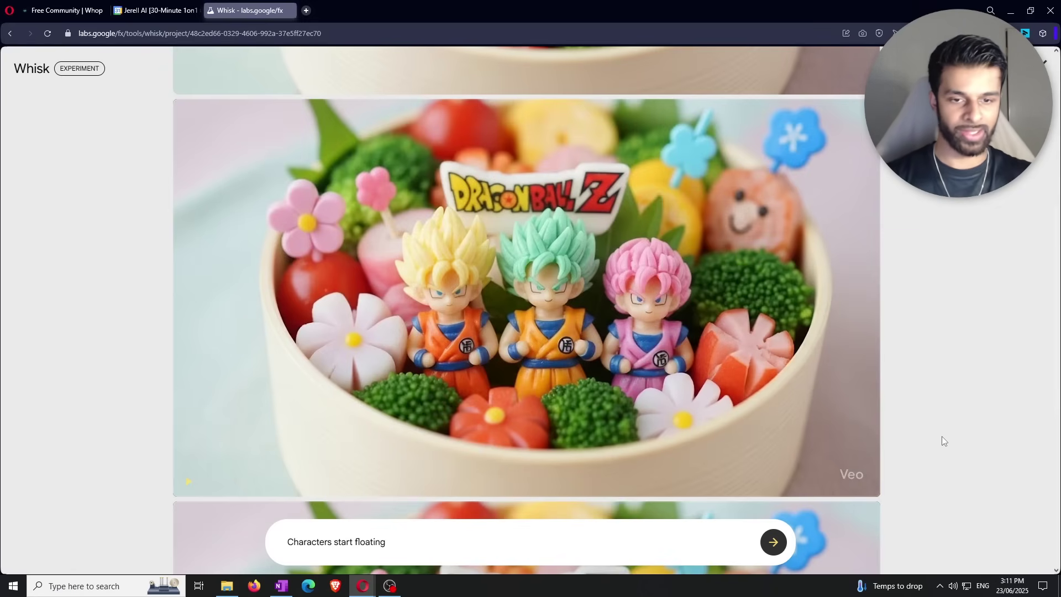
pyautogui.moveTo(207, 431)
pyautogui.click(188, 483)
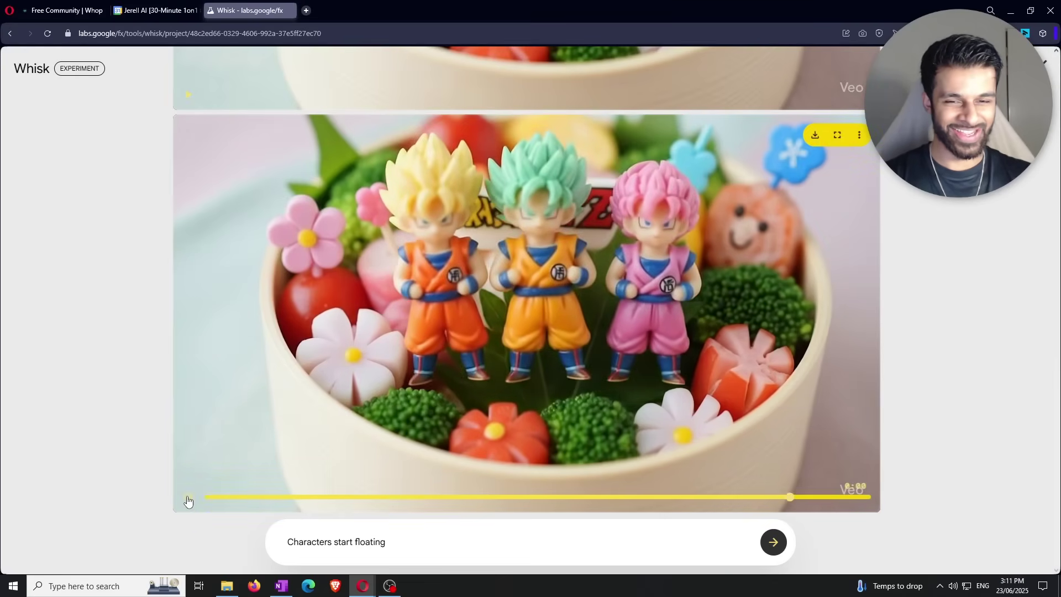
pyautogui.click(188, 496)
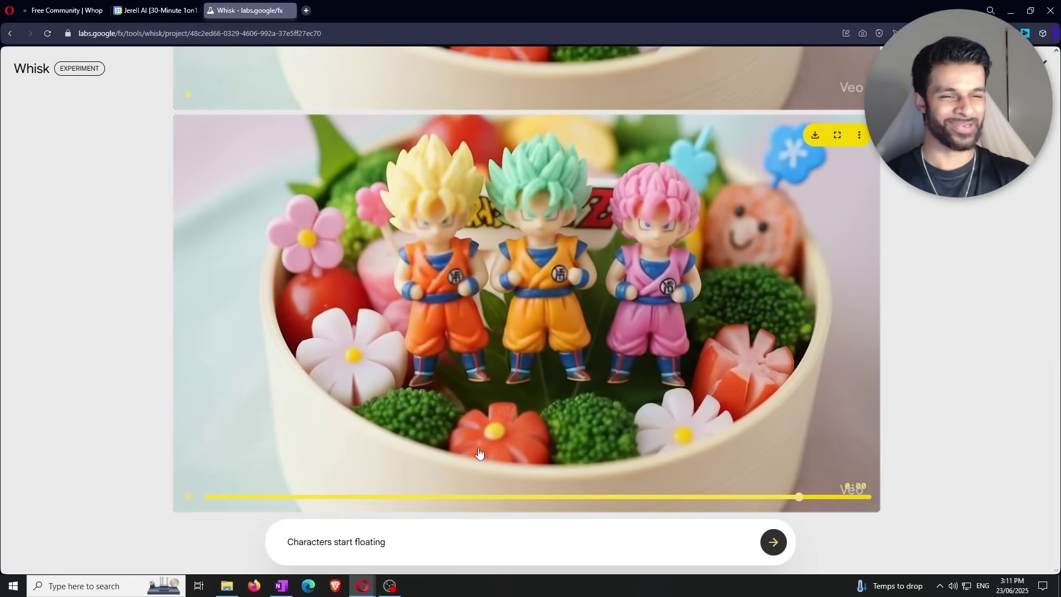
pyautogui.scroll(-6, 691, 398)
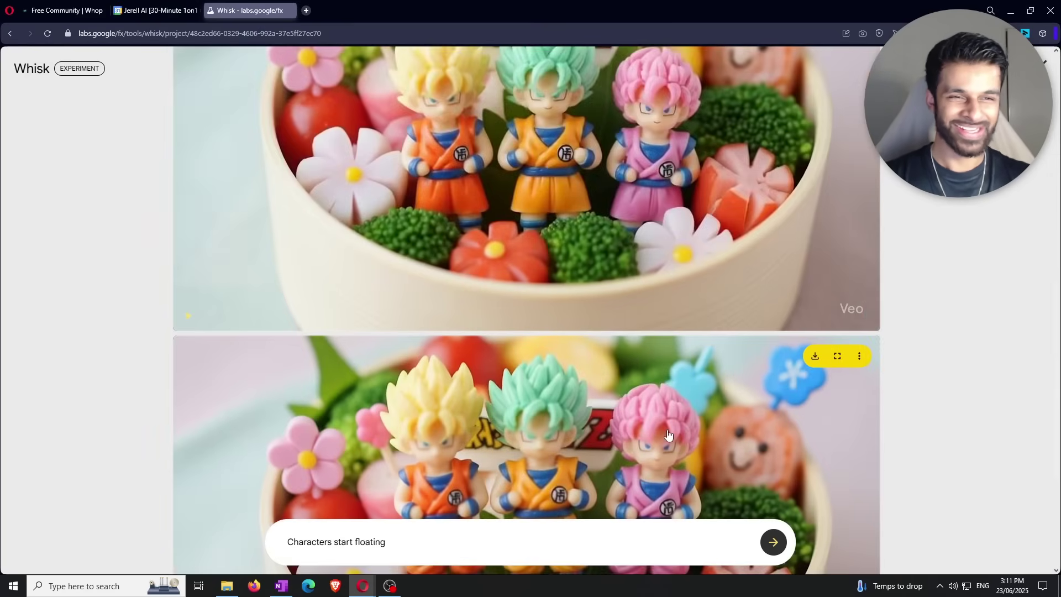
pyautogui.scroll(1, 623, 401)
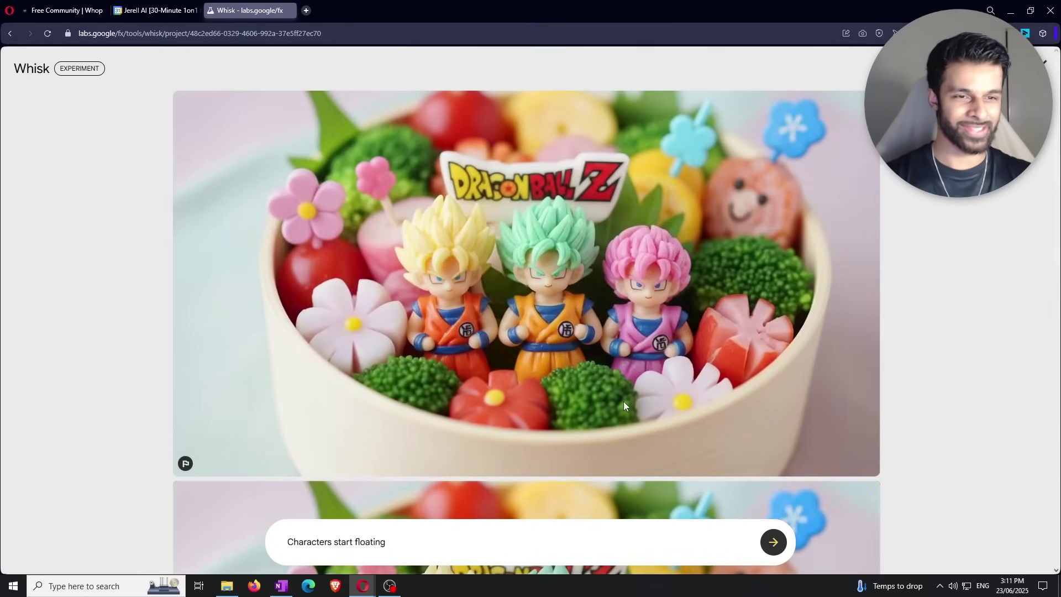
pyautogui.scroll(2, 517, 494)
pyautogui.scroll(1, 517, 495)
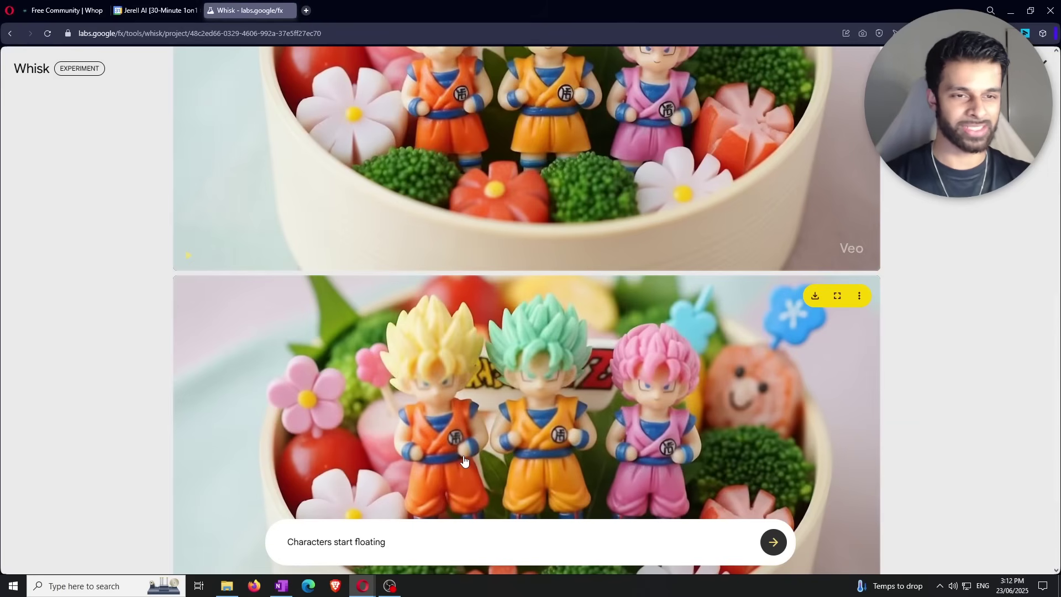
pyautogui.scroll(-1, 464, 460)
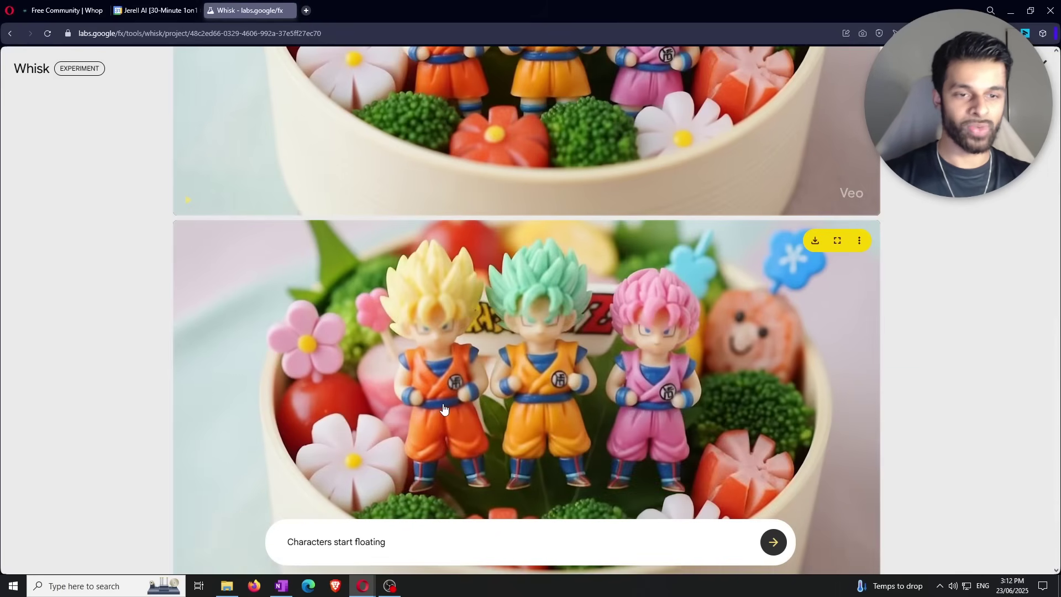
pyautogui.scroll(5, 443, 409)
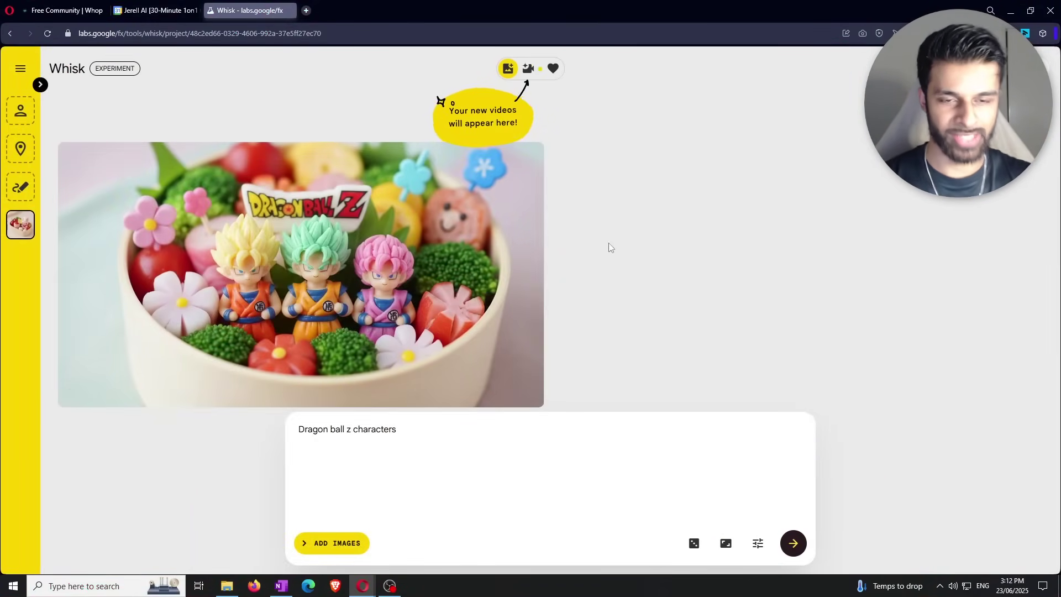
# View the favorited images, return to the image gallery, and look at the bento image's feedback options without submitting any
pyautogui.moveTo(309, 285)
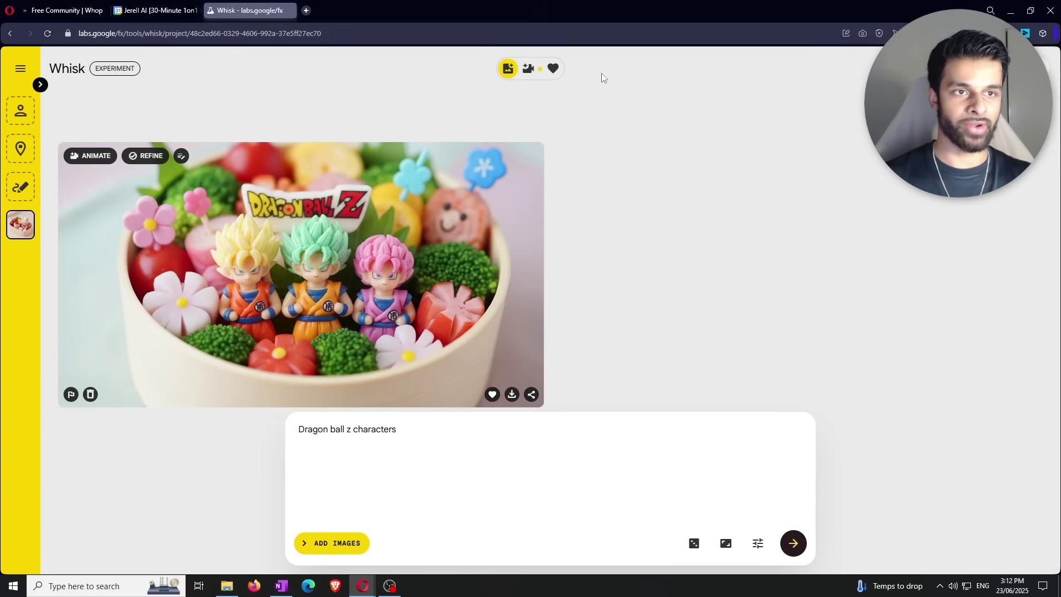
pyautogui.click(553, 67)
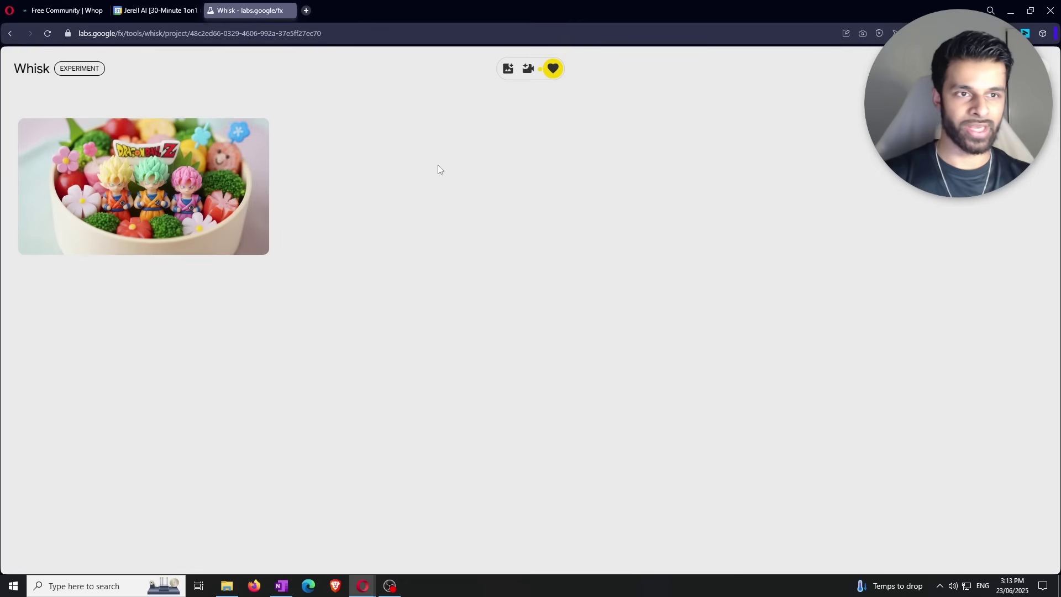
pyautogui.click(508, 69)
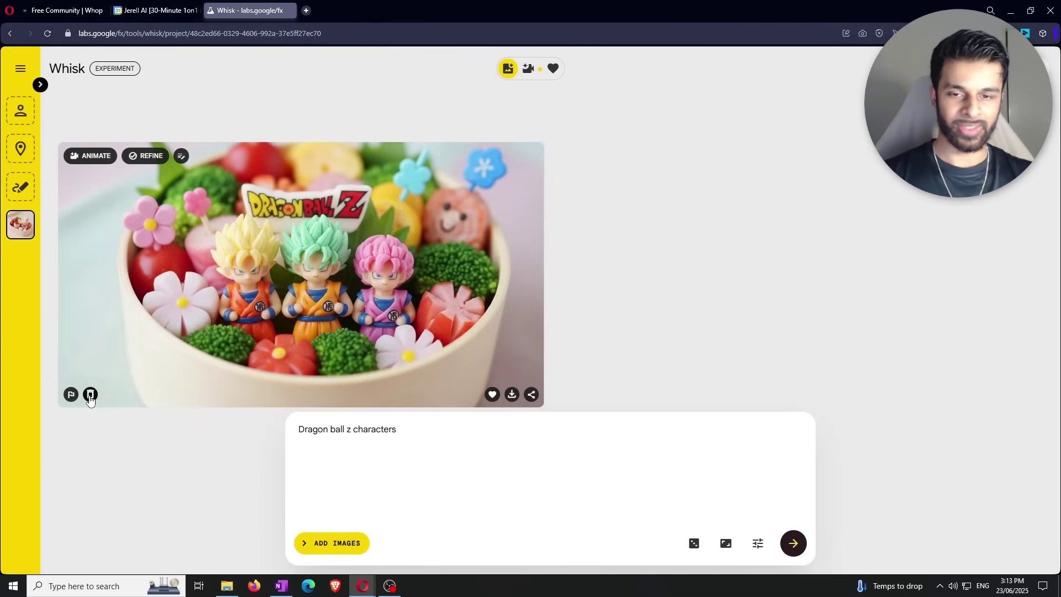
pyautogui.click(71, 395)
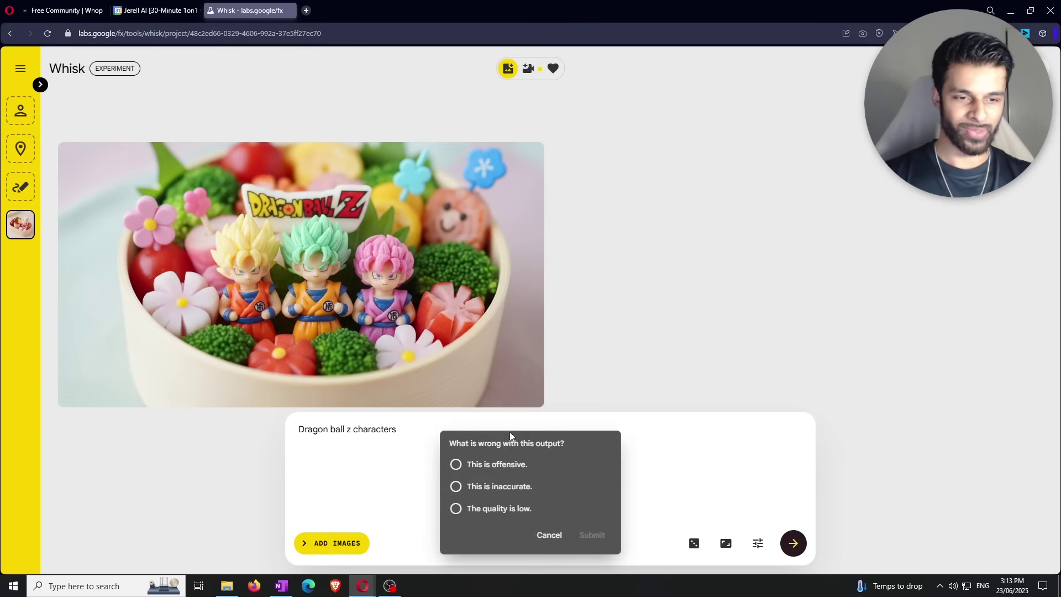
pyautogui.click(547, 535)
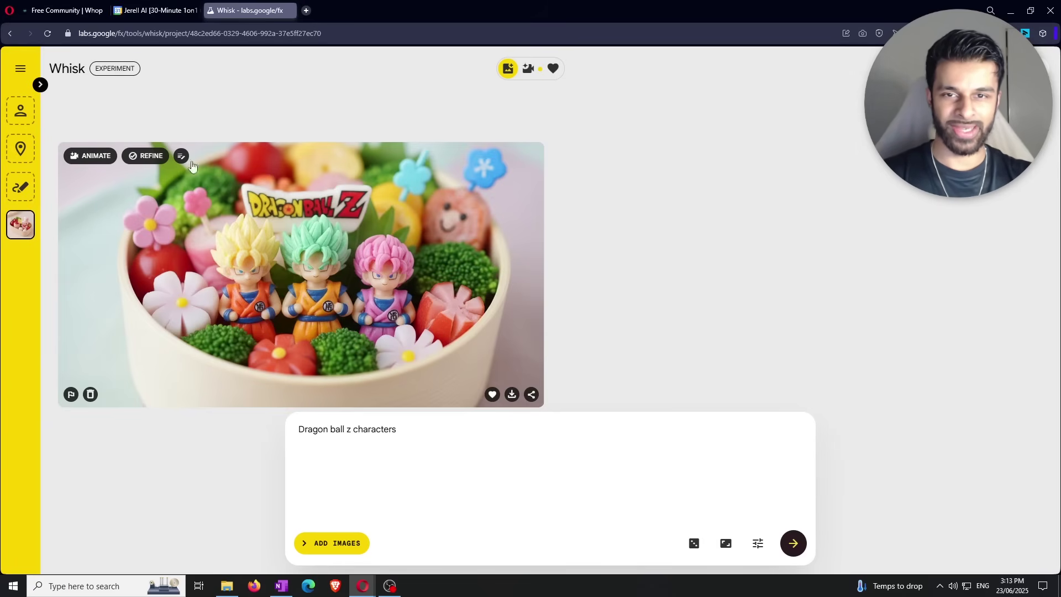
# Refine the Dragon Ball Z bento image with the instruction: Remove the "DragonBall Z" sign in the image
pyautogui.click(144, 158)
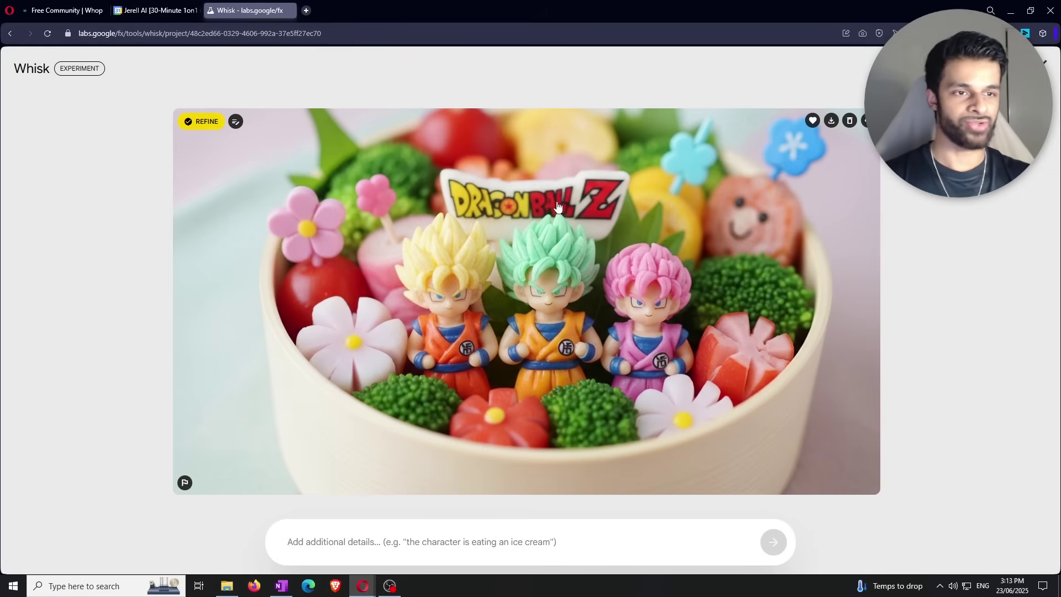
pyautogui.write('Remove ')
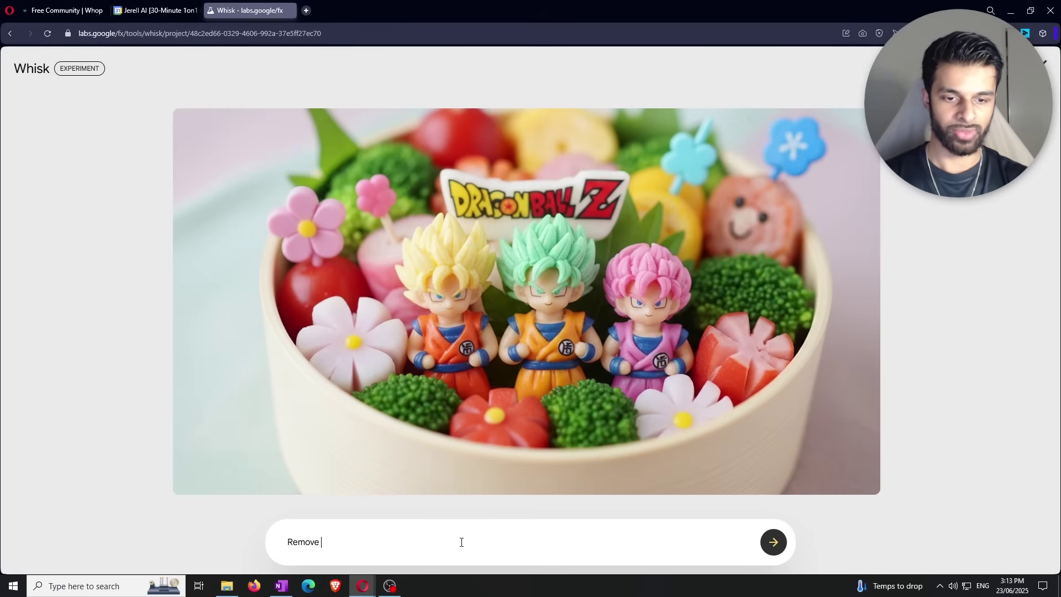
pyautogui.write('the dragona')
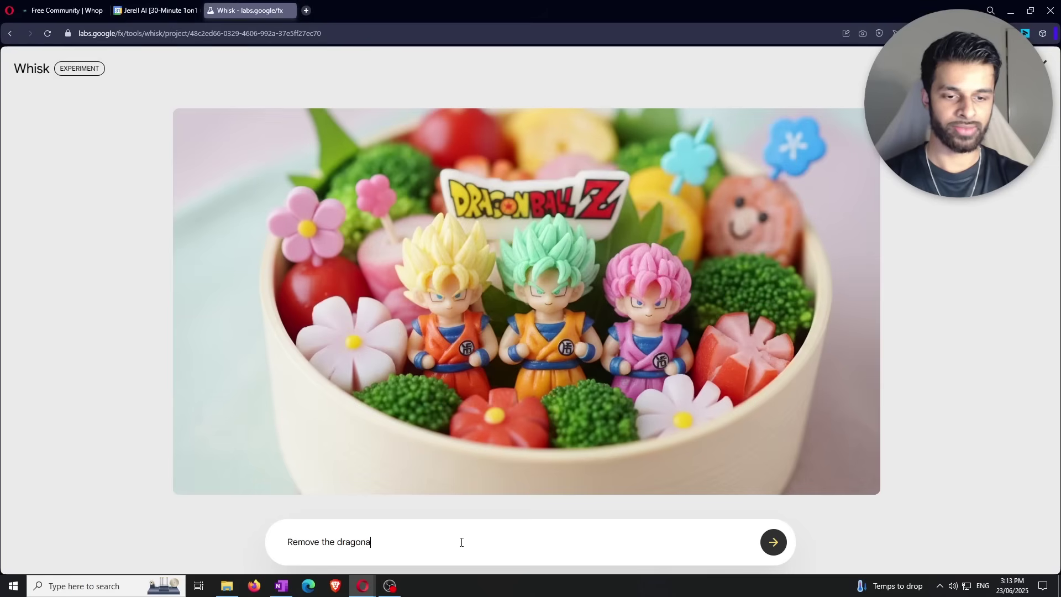
pyautogui.press('BackSpace')
pyautogui.press('BackSpace')
pyautogui.press('BackSpace')
pyautogui.press('BackSpace')
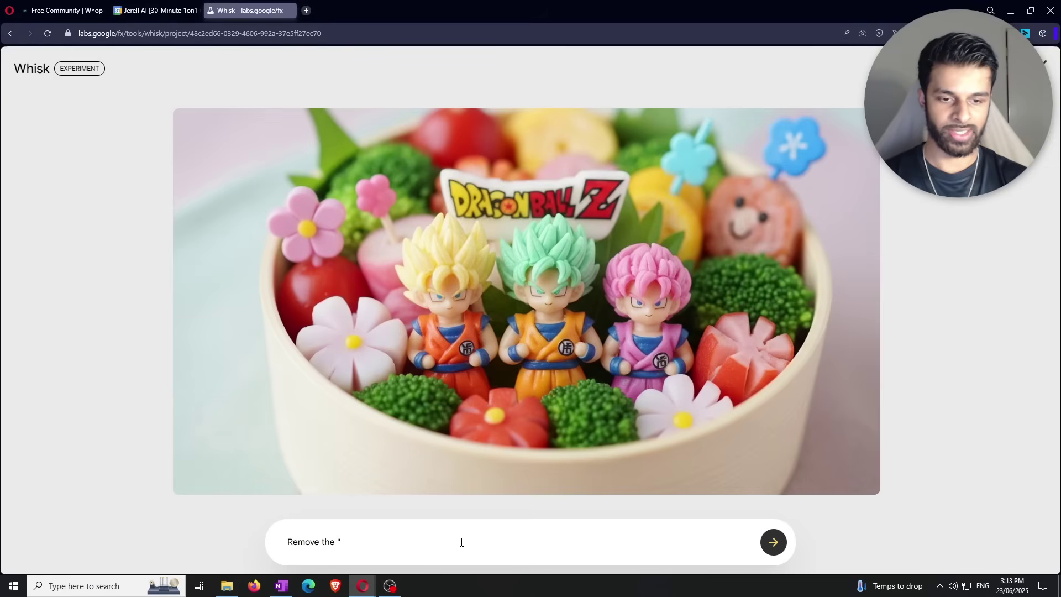
pyautogui.write('gonBal')
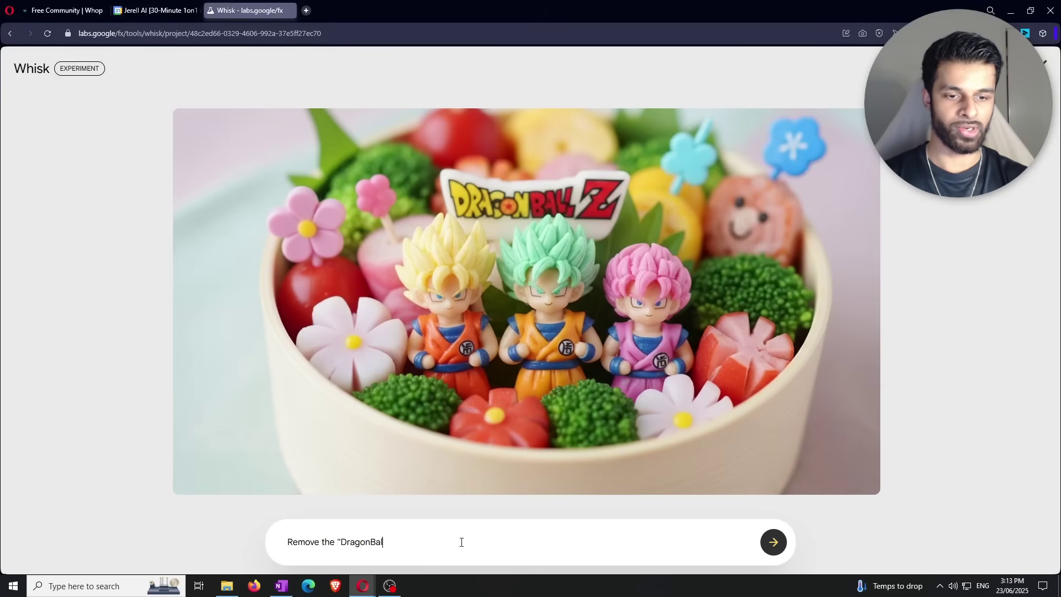
pyautogui.write('l')
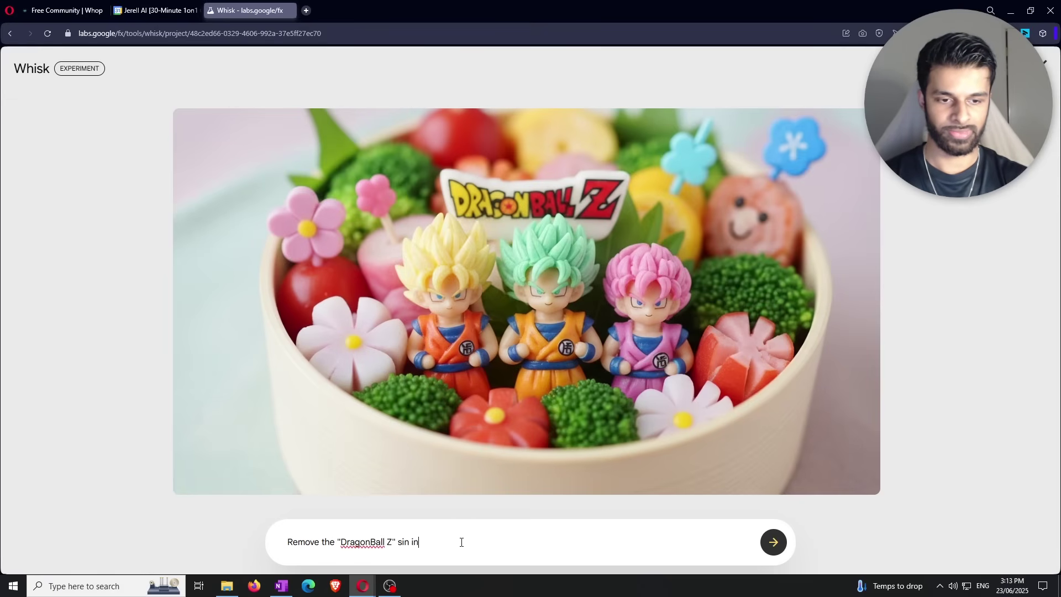
pyautogui.write('Z" sign in the ')
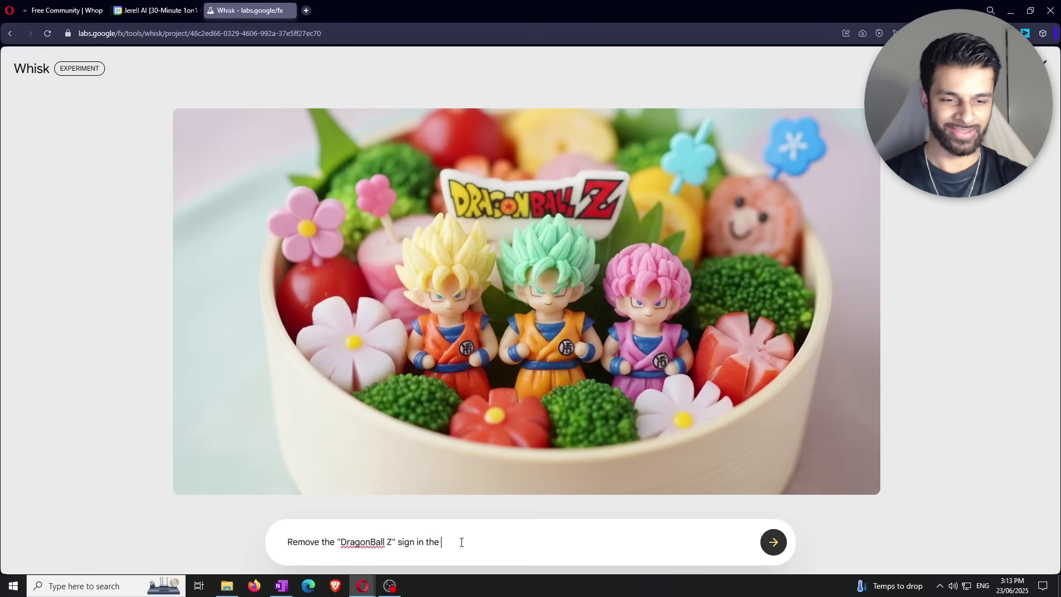
pyautogui.write('image')
pyautogui.press('Return')
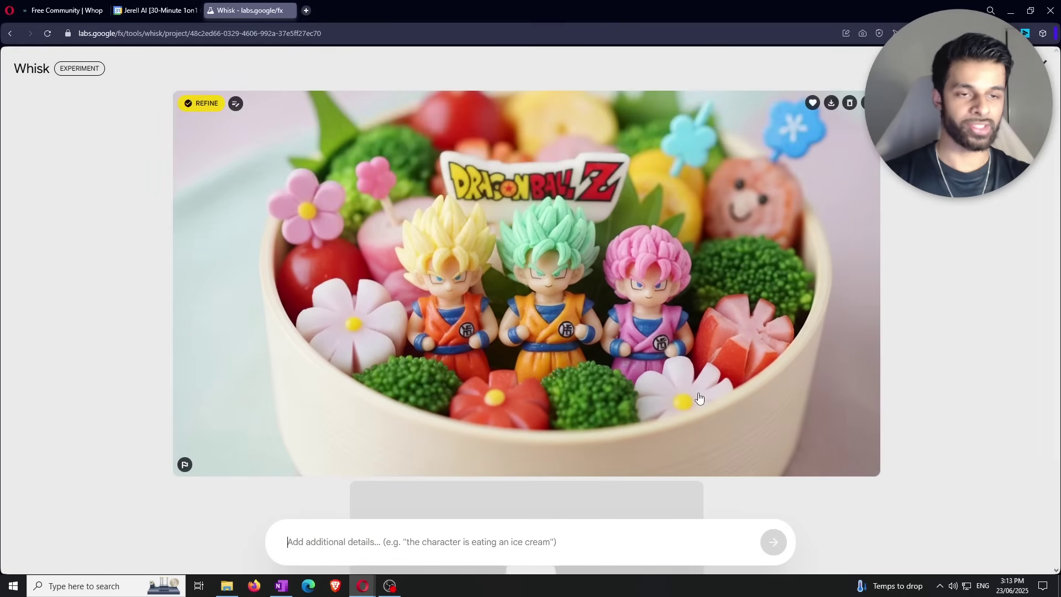
# Compare the refined bento image with the original and return to the image gallery
pyautogui.scroll(-3, 701, 272)
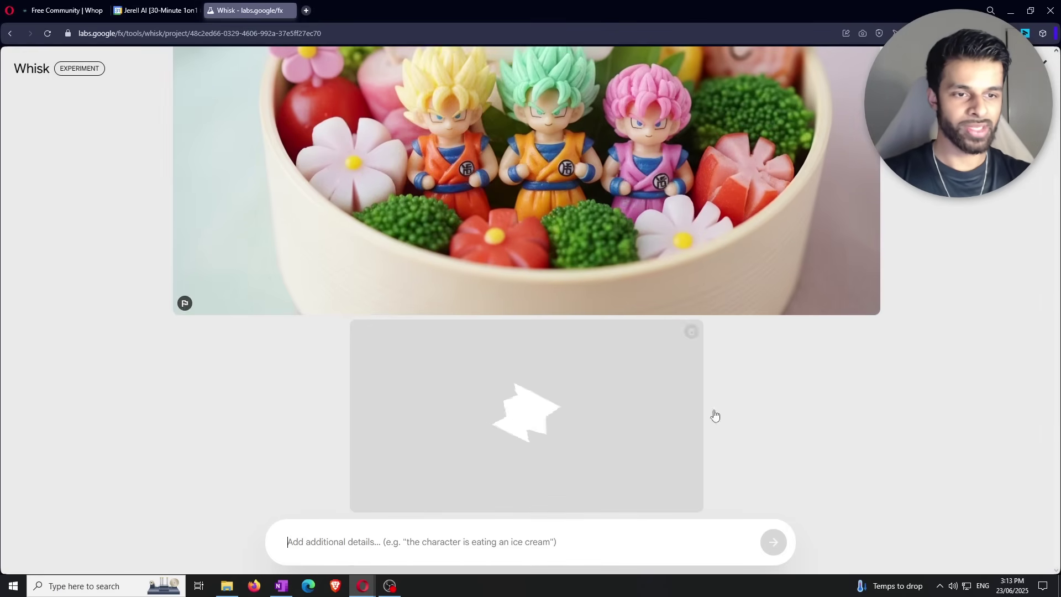
pyautogui.scroll(3, 552, 286)
pyautogui.scroll(-3, 710, 293)
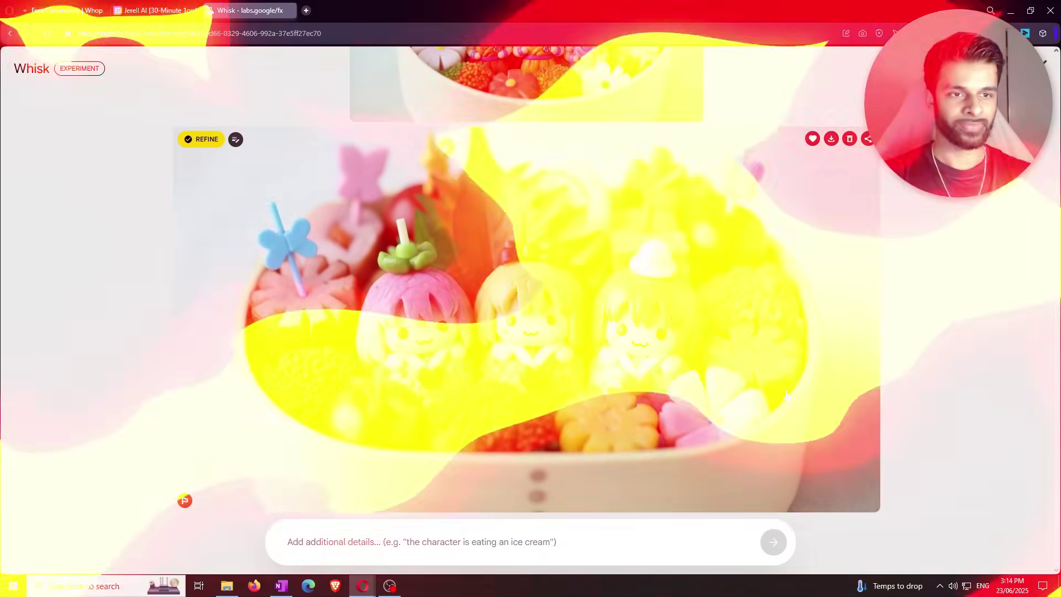
pyautogui.scroll(-2, 768, 352)
pyautogui.scroll(3, 652, 248)
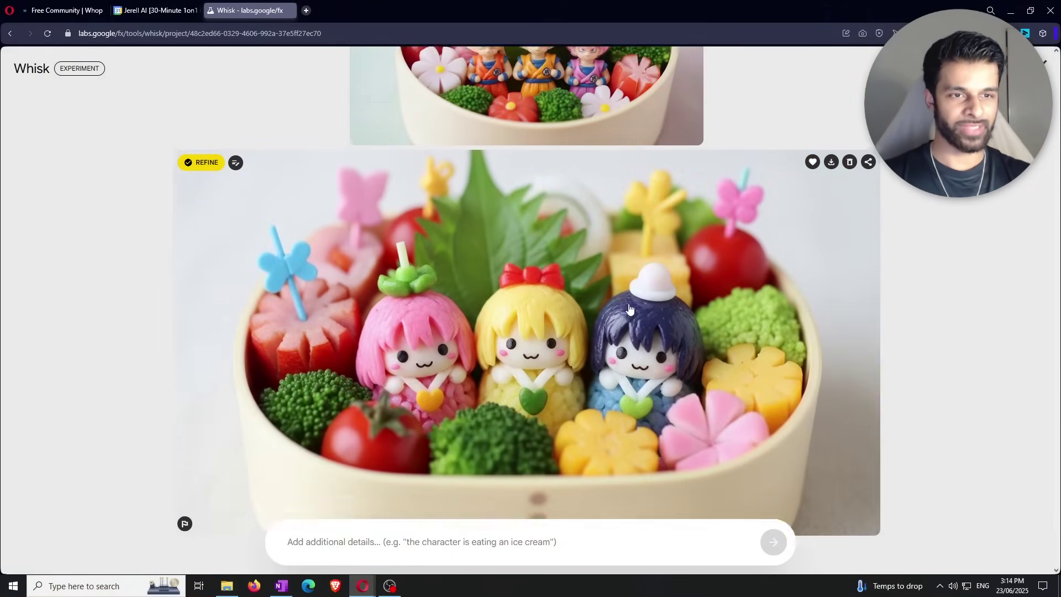
pyautogui.scroll(-3, 538, 138)
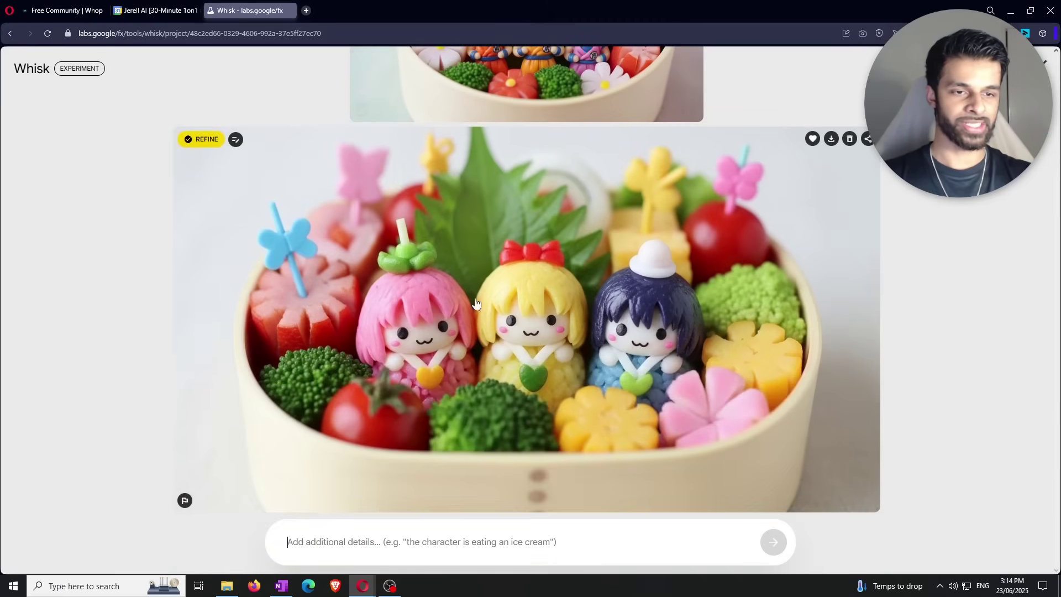
pyautogui.scroll(3, 587, 315)
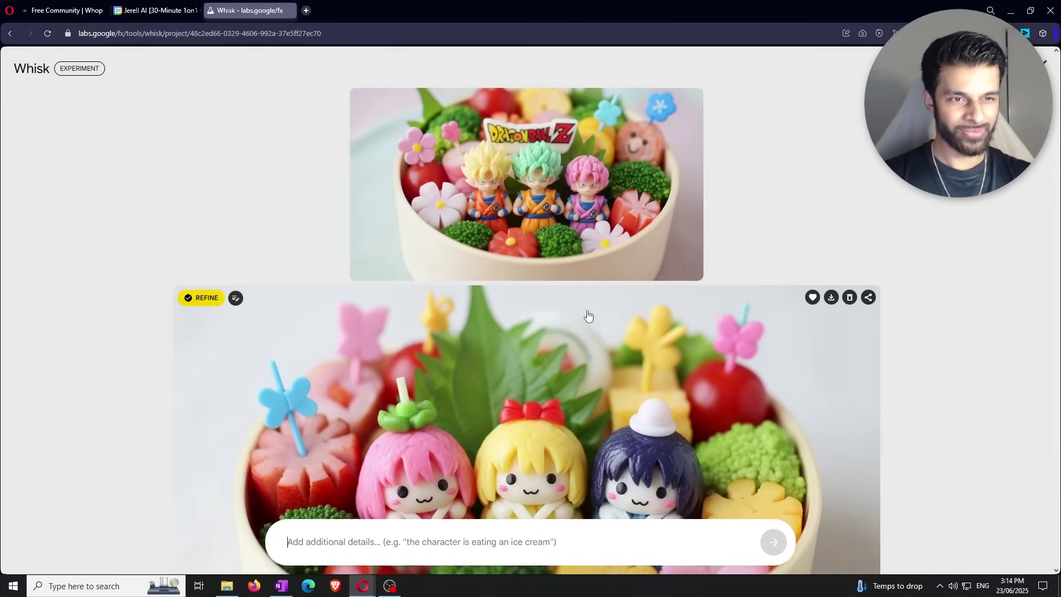
pyautogui.scroll(-2, 533, 352)
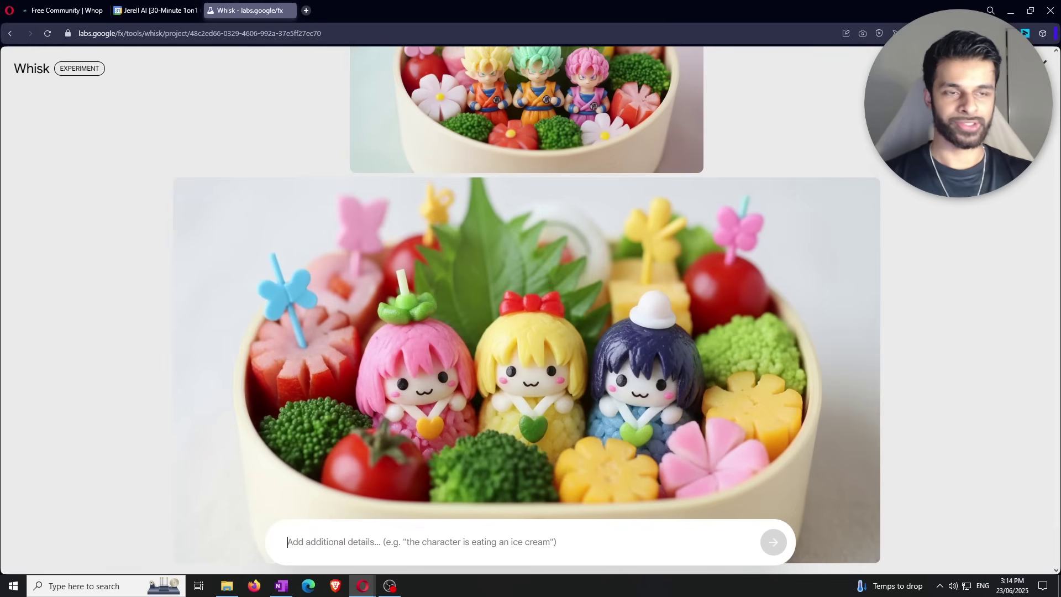
pyautogui.press('Escape')
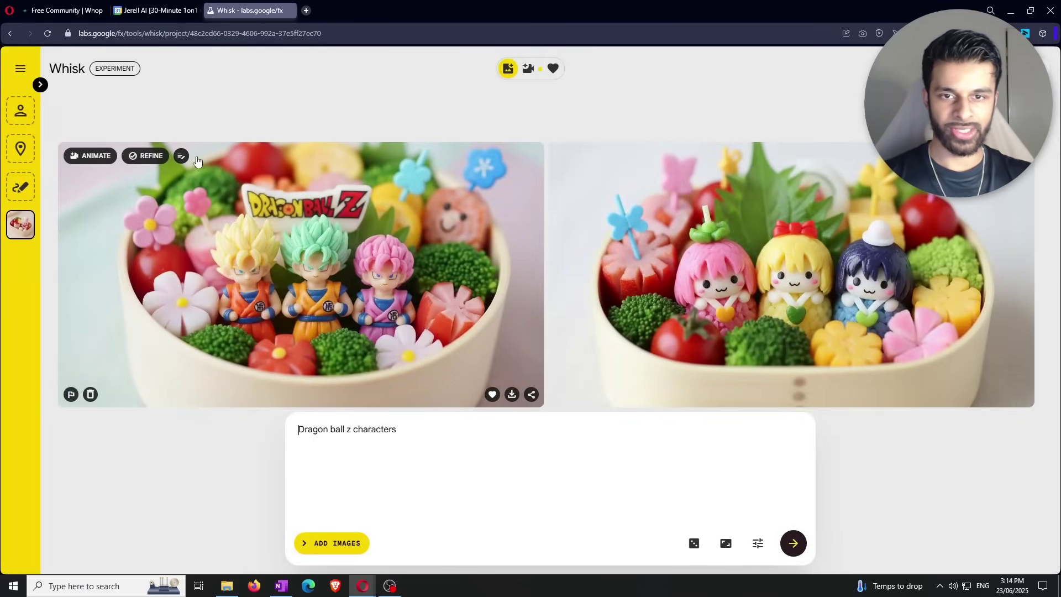
# Read the detailed prompt behind the original Dragon Ball Z bento image and close it without regenerating
pyautogui.click(181, 158)
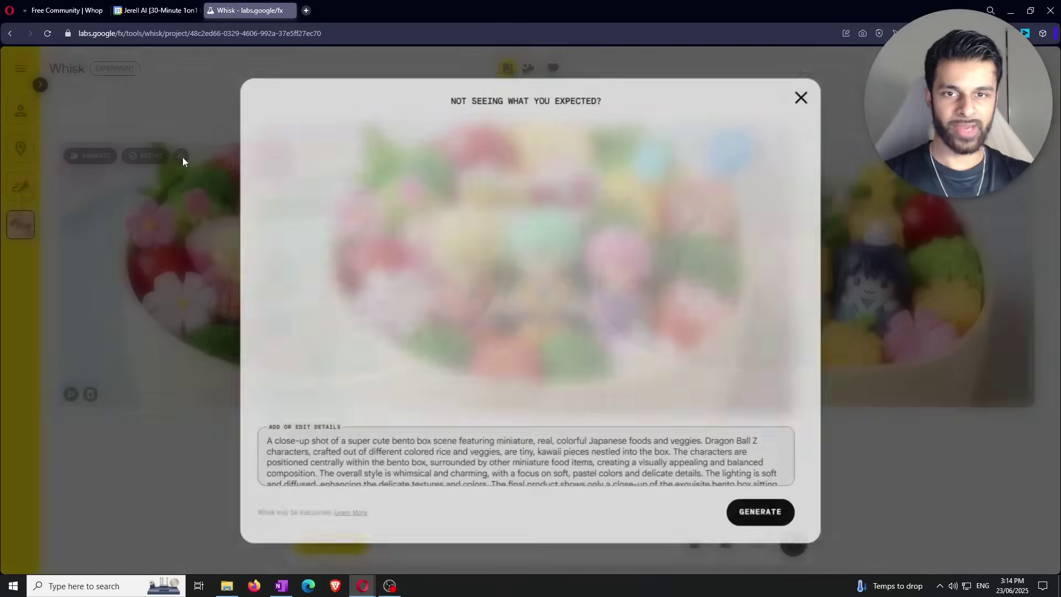
pyautogui.scroll(-1, 509, 446)
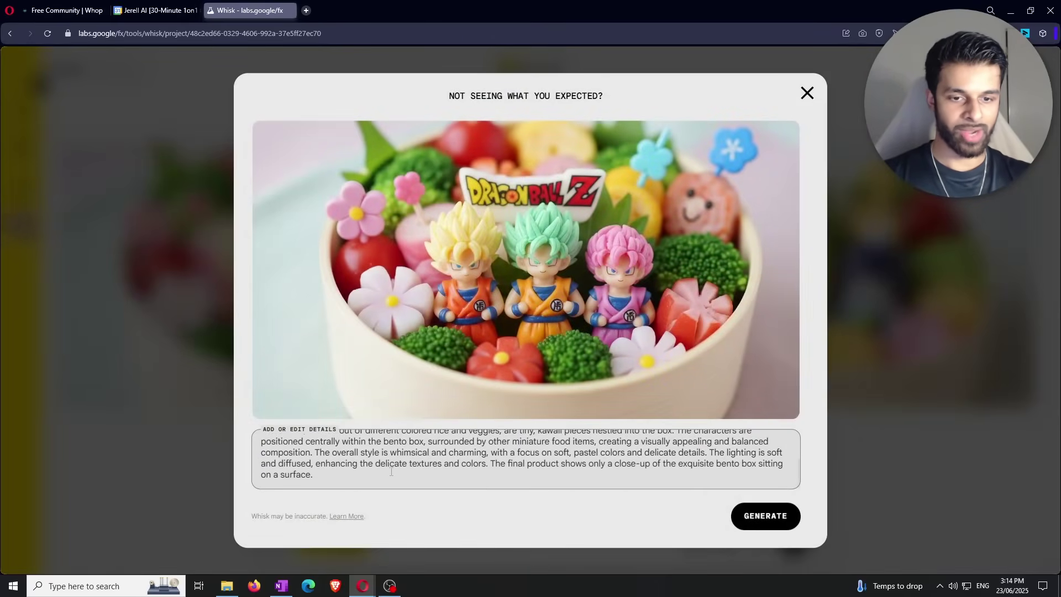
pyautogui.scroll(1, 392, 472)
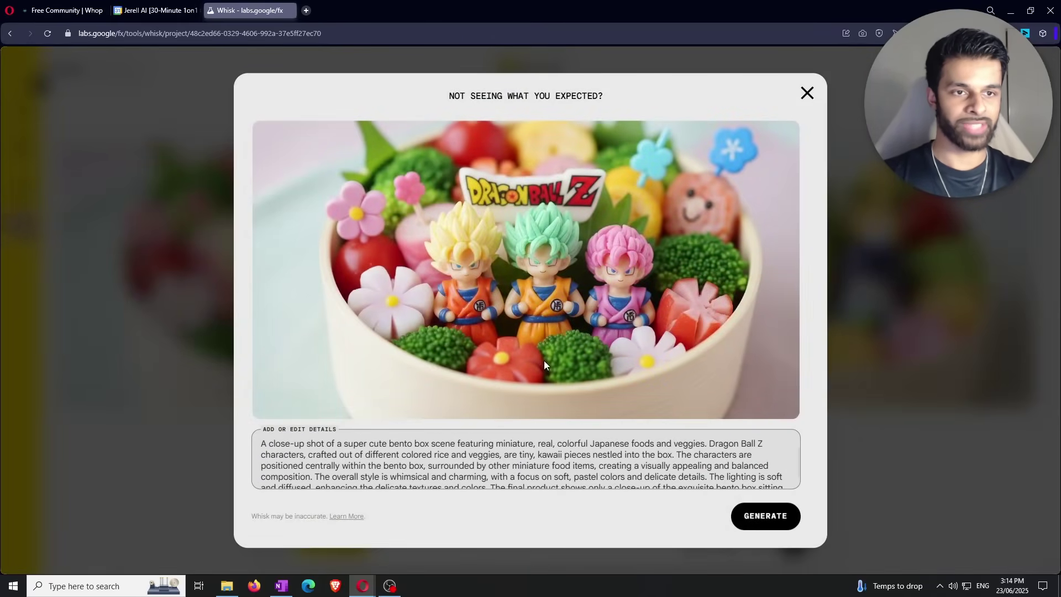
pyautogui.scroll(-1, 645, 462)
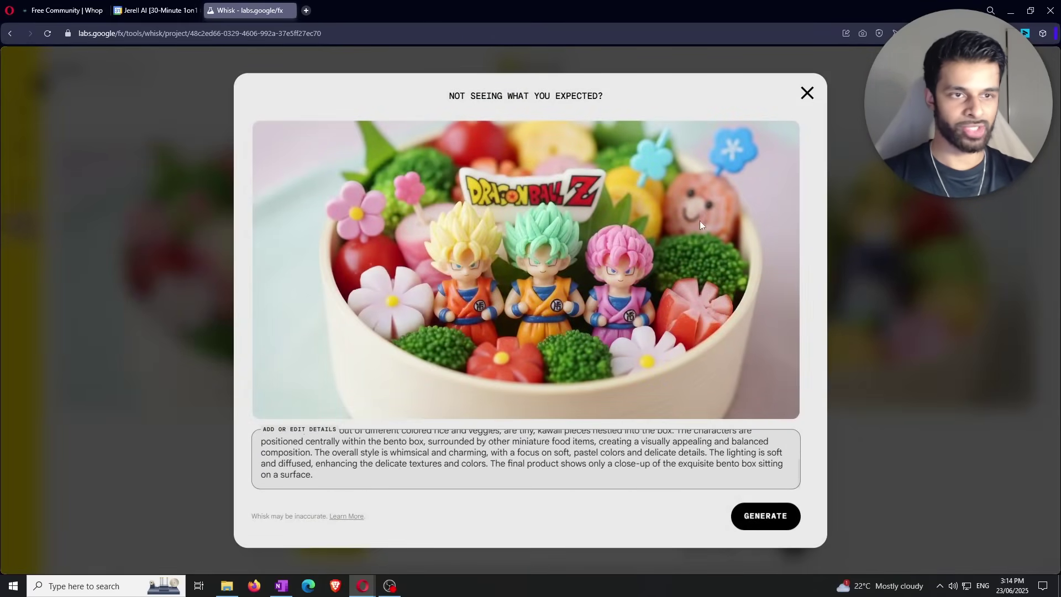
pyautogui.click(807, 93)
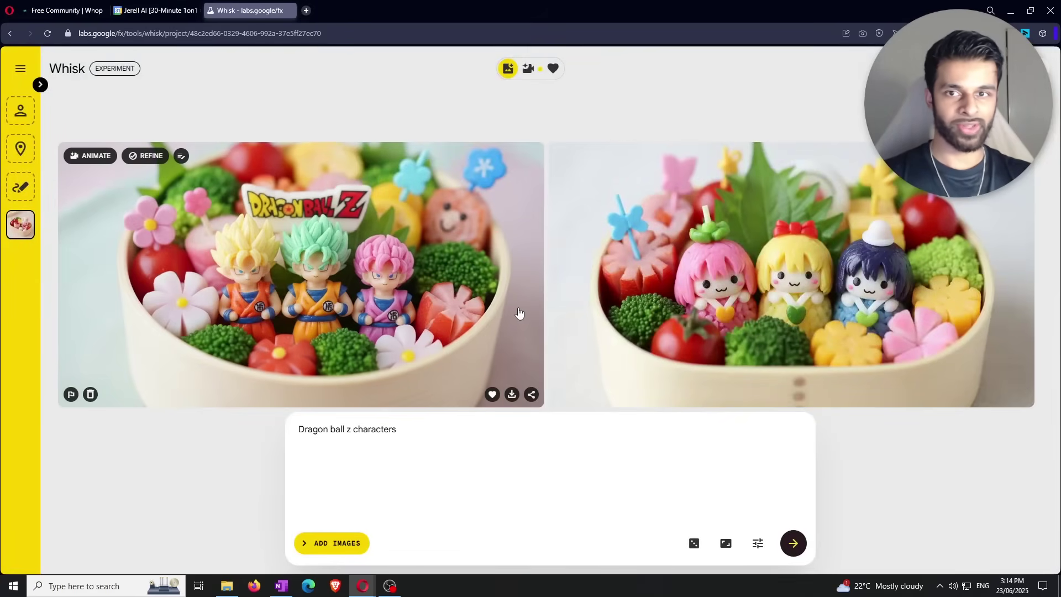